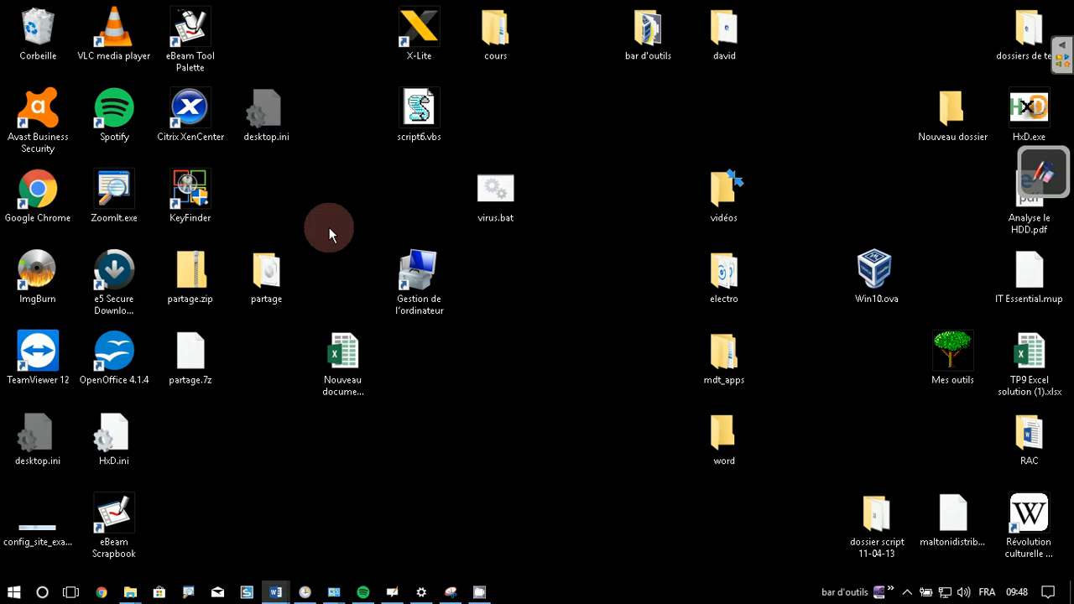
Search for 'control' and open the Control Panel
click(26, 598)
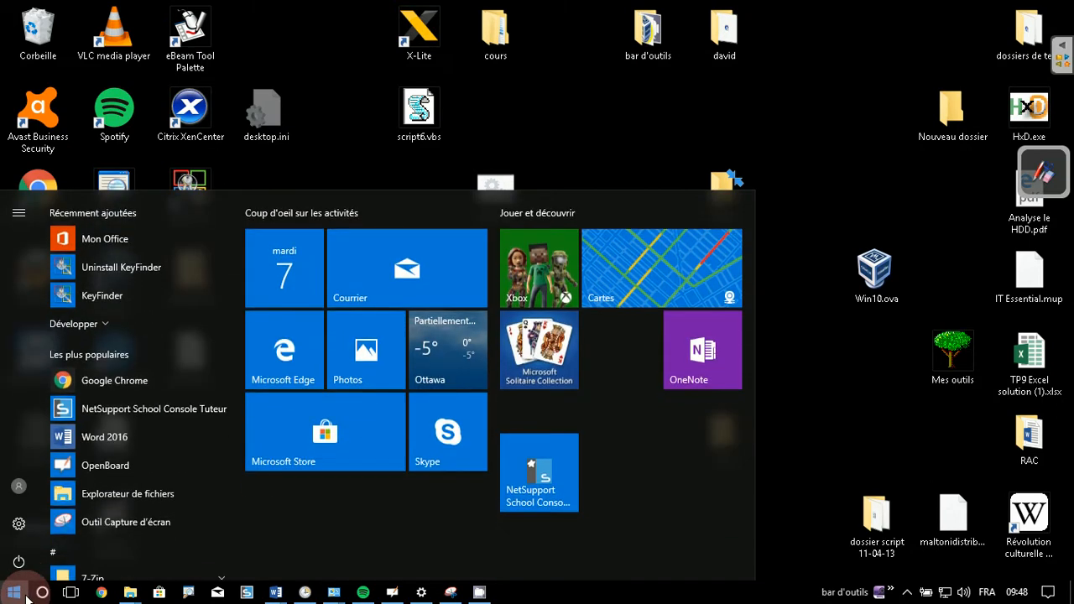
text(utili)
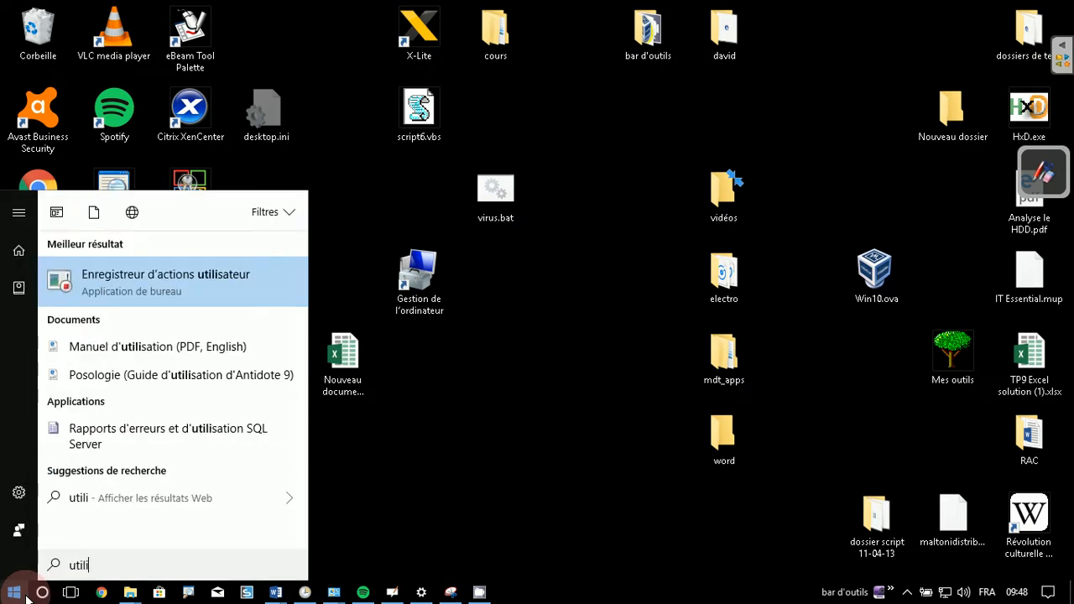
key(BackSpace)
key(BackSpace)
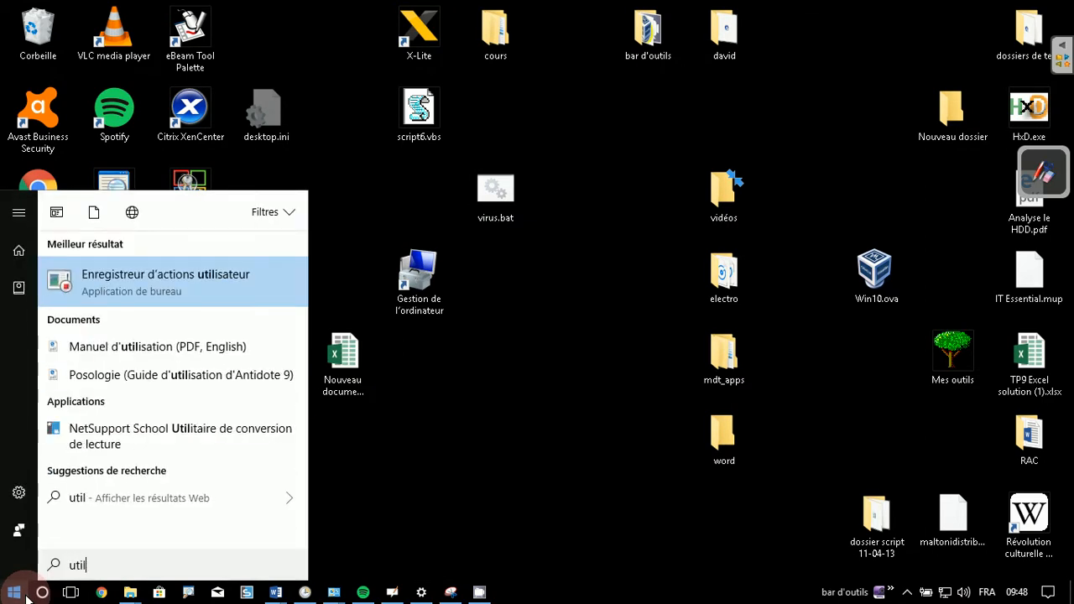
key(BackSpace)
key(BackSpace)
key(BackSpace)
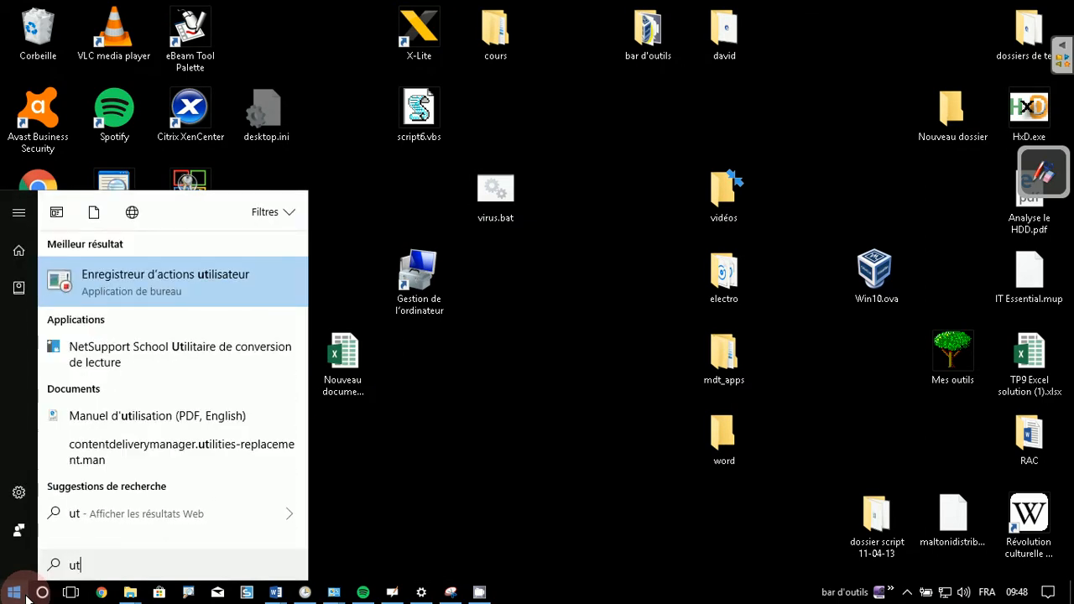
text(control)
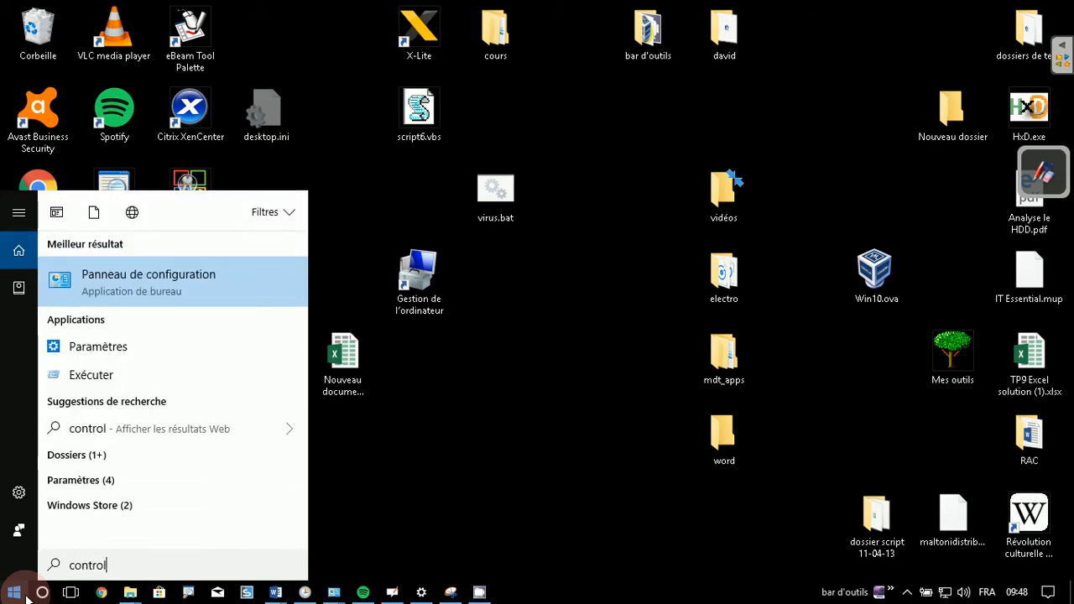
key(Return)
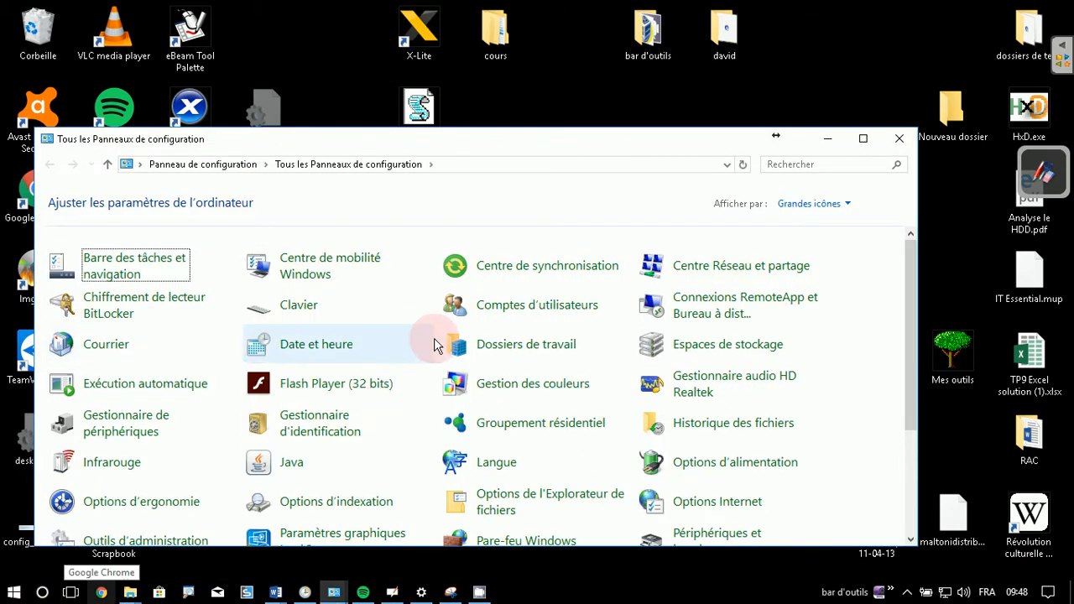
Review the other accounts on this computer in User Accounts, then close the window
click(554, 307)
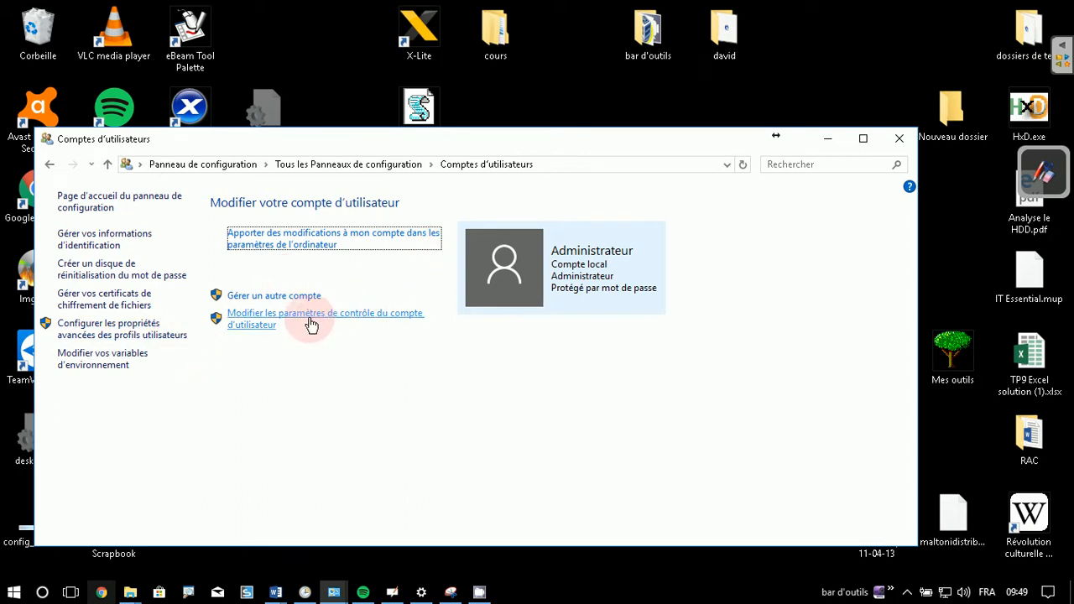
click(287, 300)
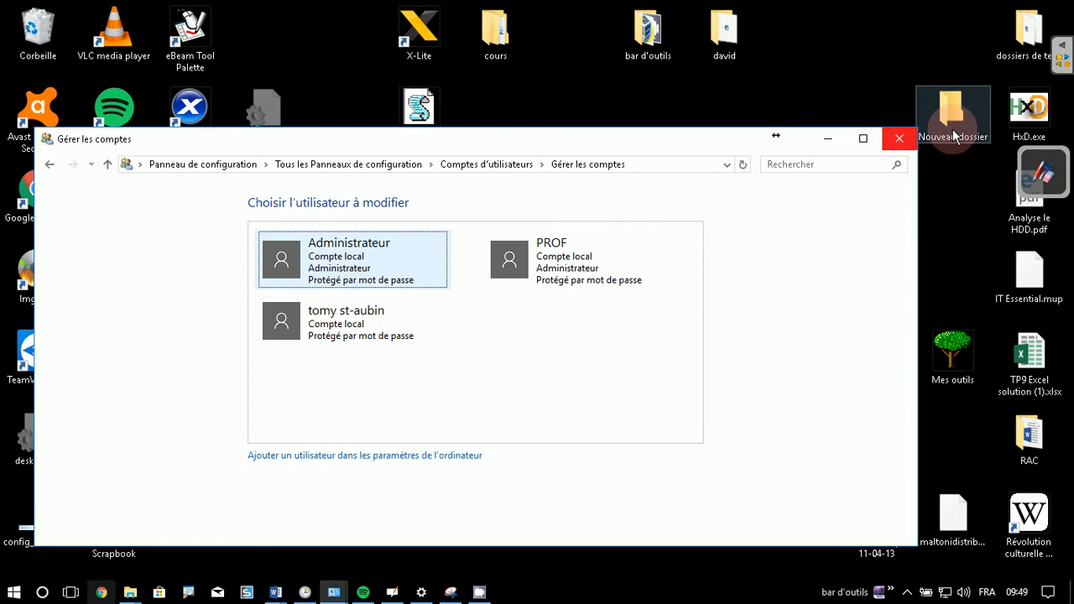
click(895, 140)
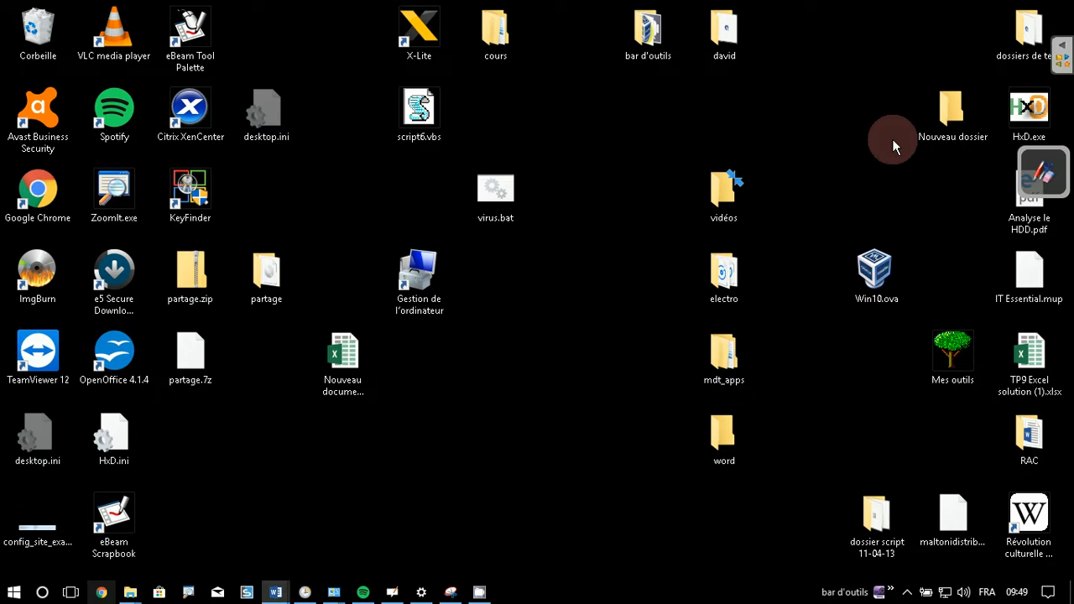
Launch compmgmt.msc from the Run dialog
key(super+r)
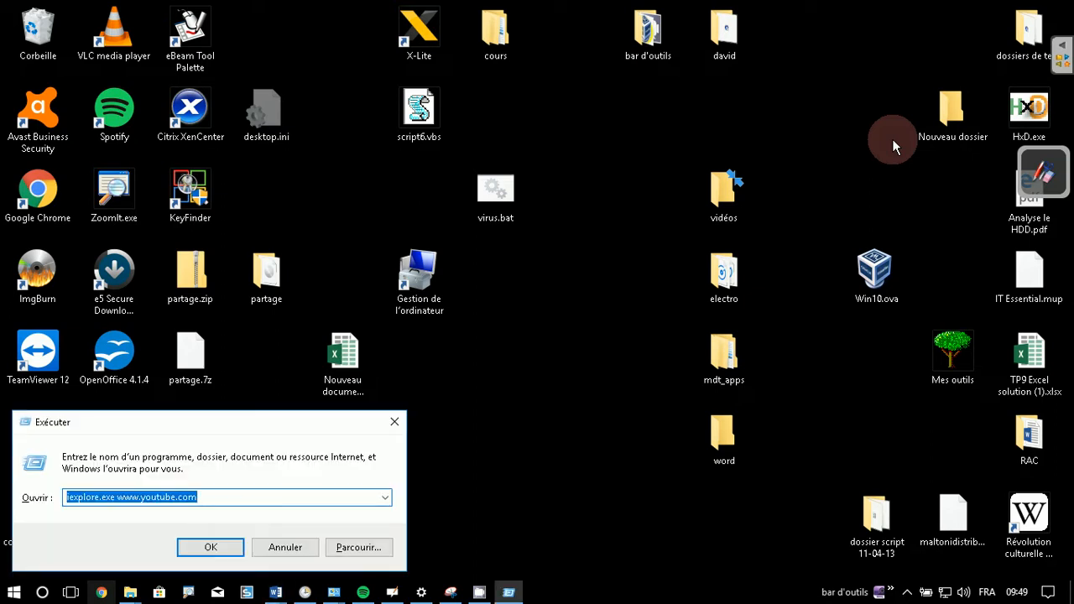
text(co)
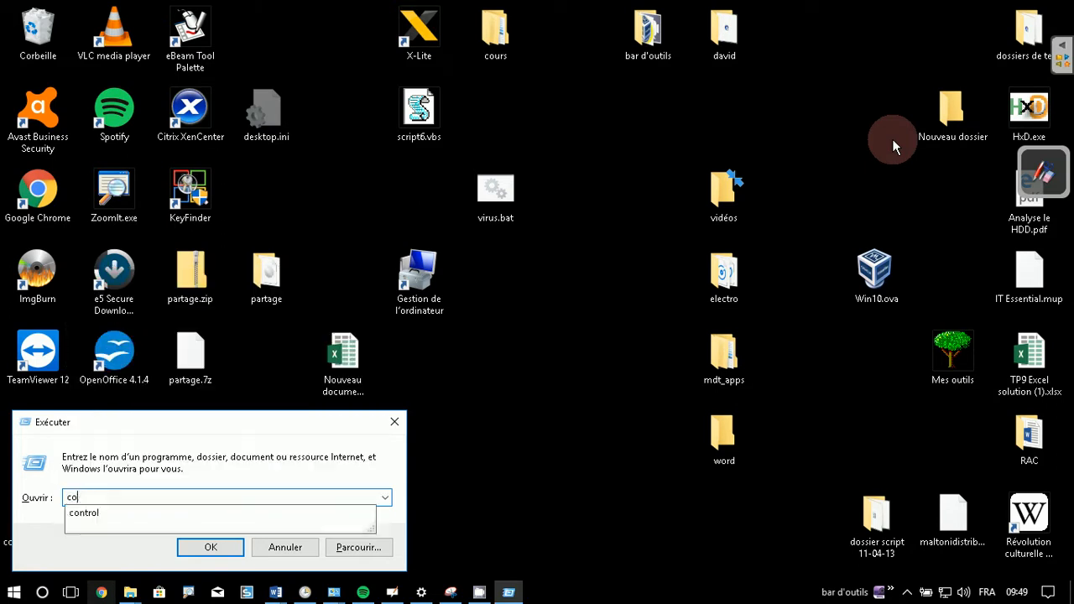
text(mpmgmt)
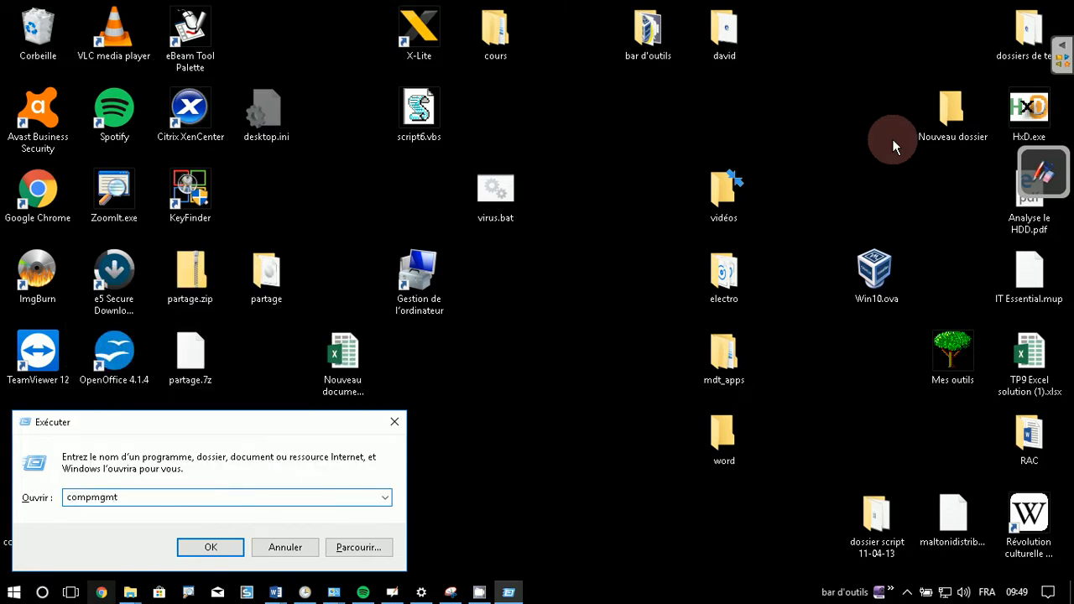
text(.msc)
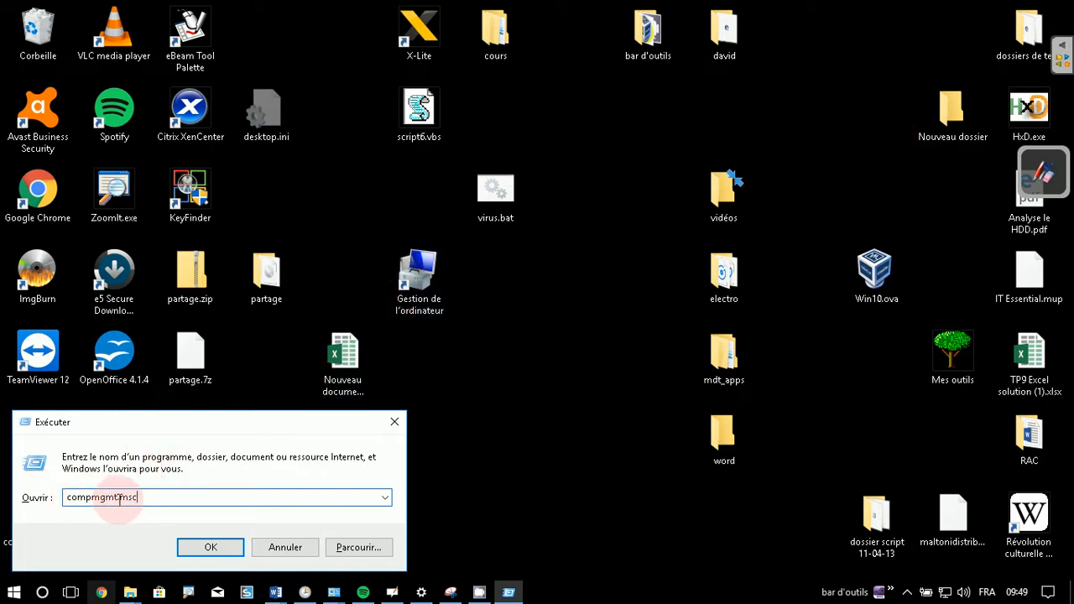
click(210, 548)
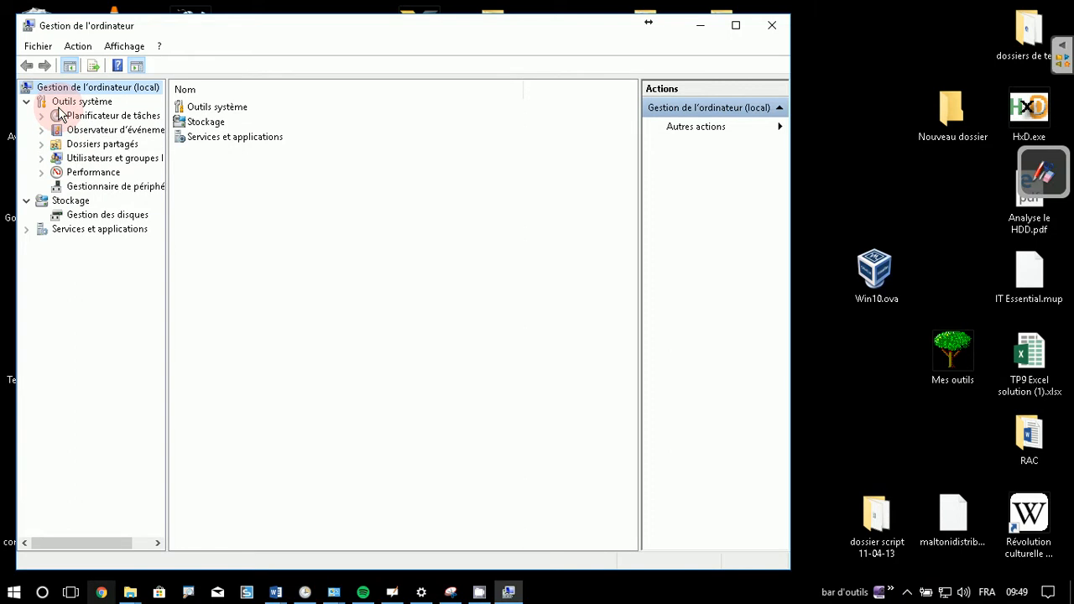
Show the Utilisateurs list and annotate Administrateur as a built-in account with an underlined 'NATIFS'
click(42, 159)
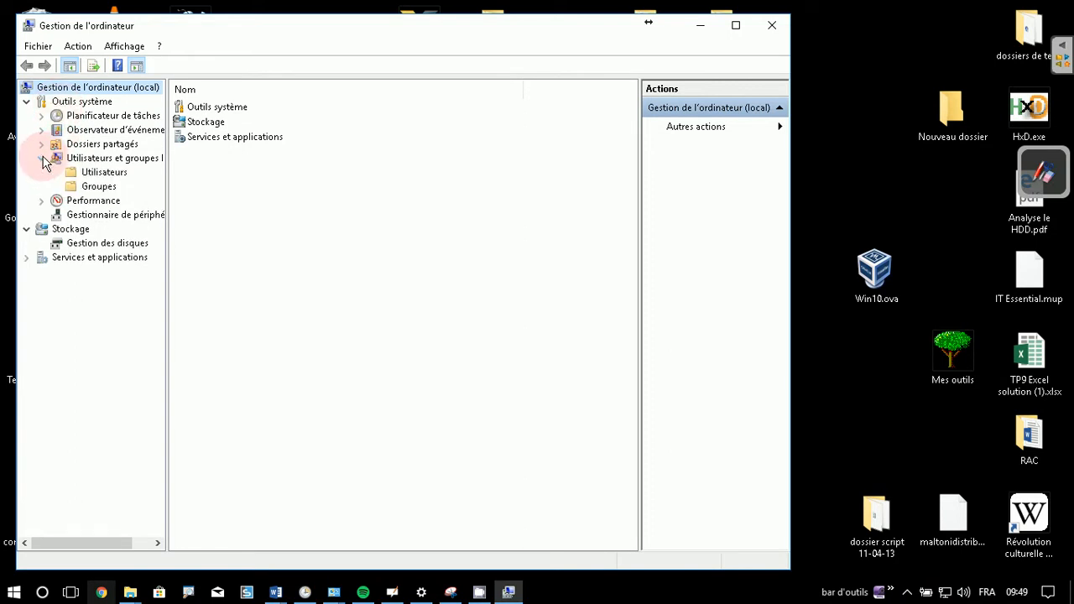
click(104, 172)
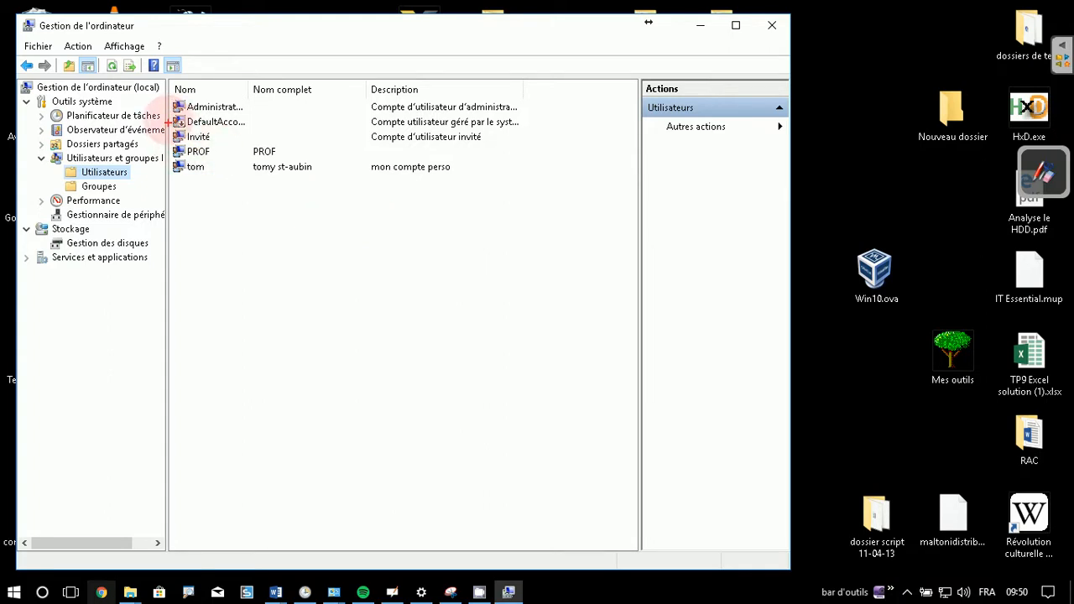
drag(169, 98, 267, 112)
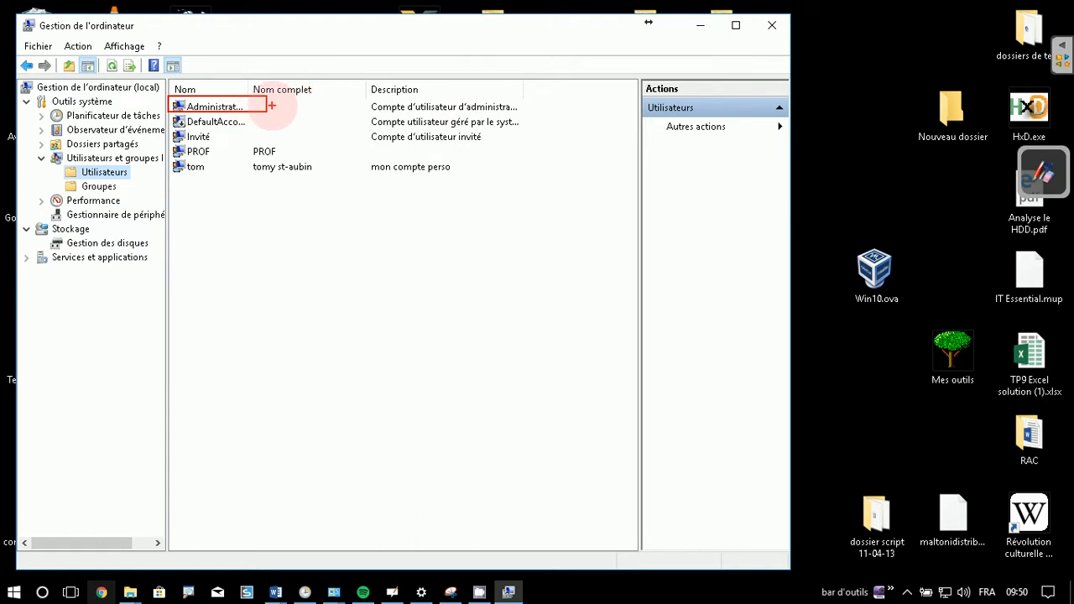
mouse_move(288, 55)
mouse_down()
mouse_move(301, 21)
mouse_move(327, 28)
mouse_move(333, 46)
mouse_move(330, 35)
mouse_up()
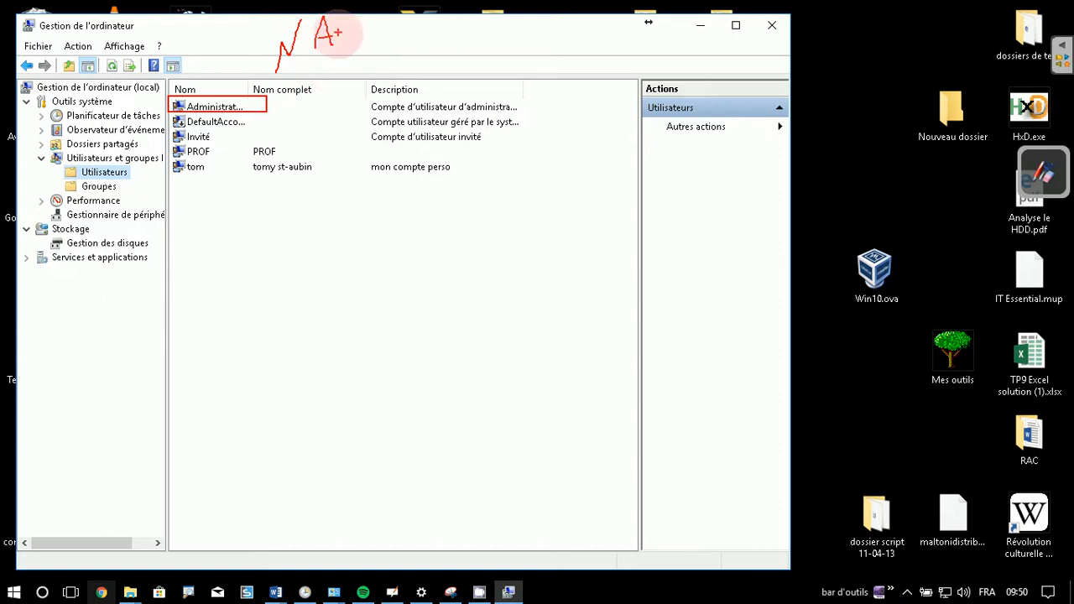
mouse_move(348, 16)
mouse_down()
mouse_move(348, 76)
mouse_move(363, 38)
mouse_move(369, 74)
mouse_up()
mouse_move(375, 74)
mouse_down()
mouse_move(394, 23)
mouse_move(393, 46)
mouse_move(405, 52)
mouse_up()
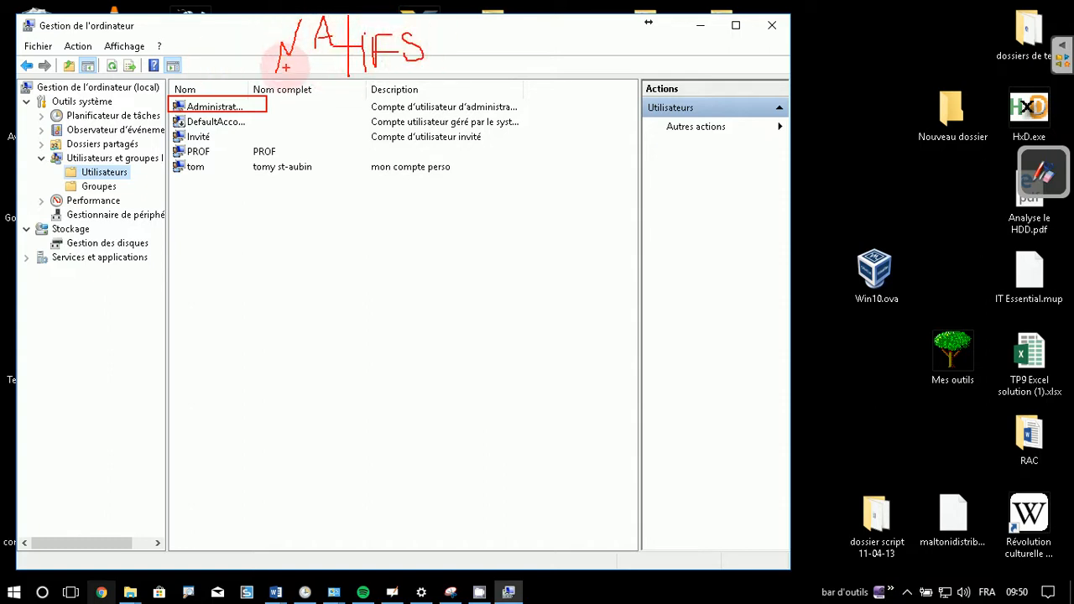
drag(270, 82, 518, 77)
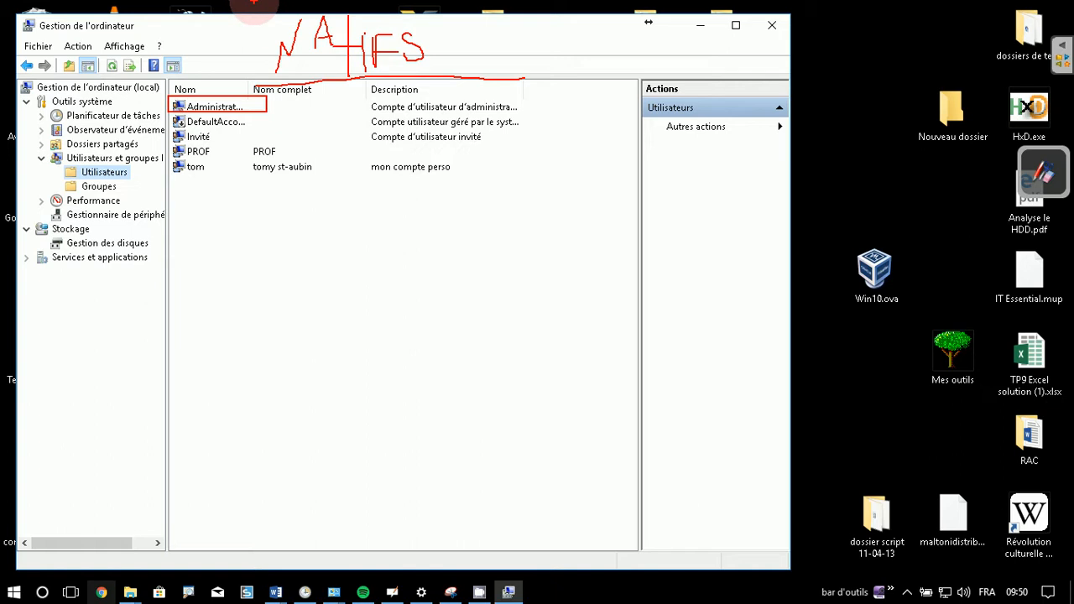
Frame Invité and DefaultAccount, link them to their descriptions, then erase the annotations
drag(164, 126, 233, 141)
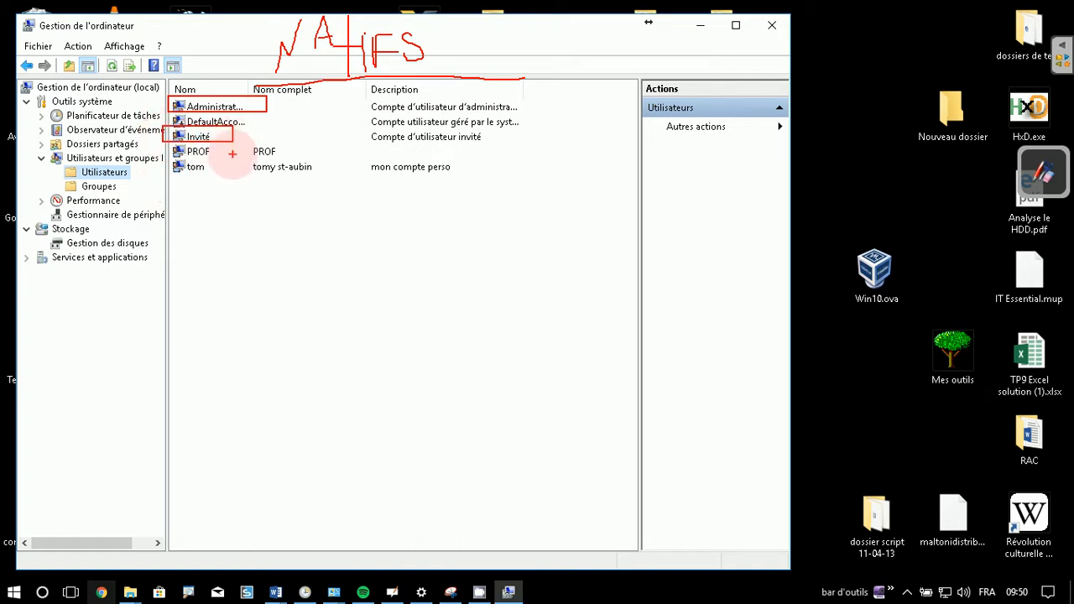
mouse_move(166, 117)
mouse_down()
mouse_move(261, 127)
mouse_move(390, 106)
mouse_up()
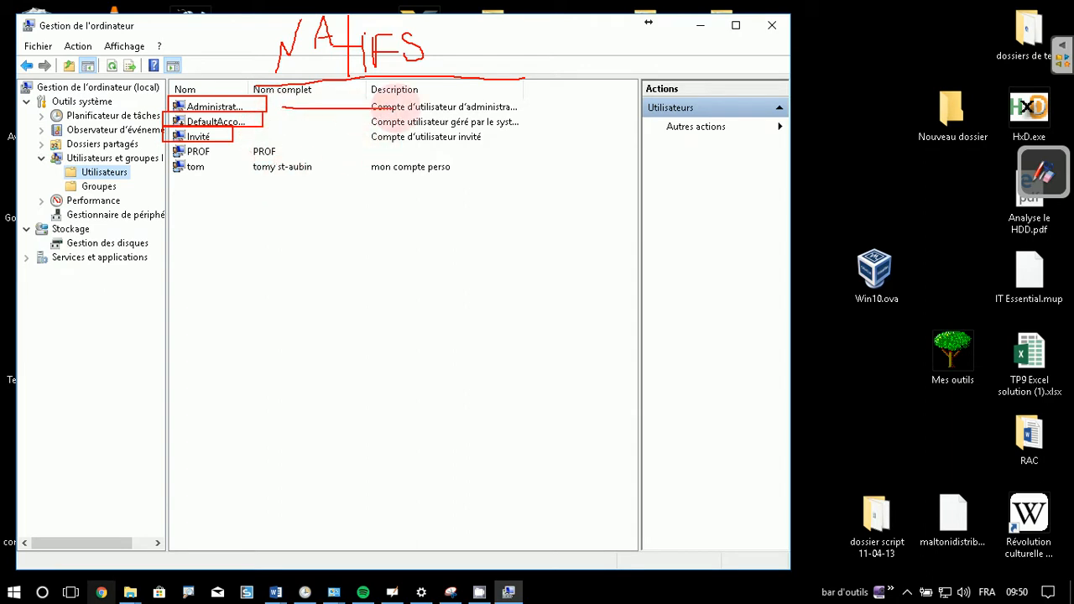
drag(280, 122, 366, 121)
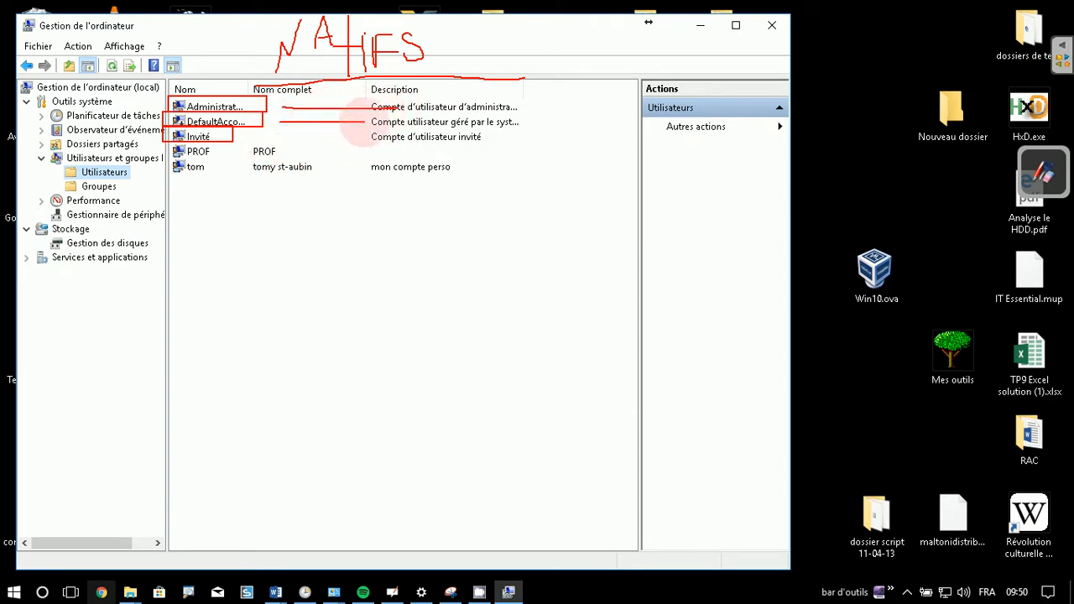
drag(280, 137, 344, 132)
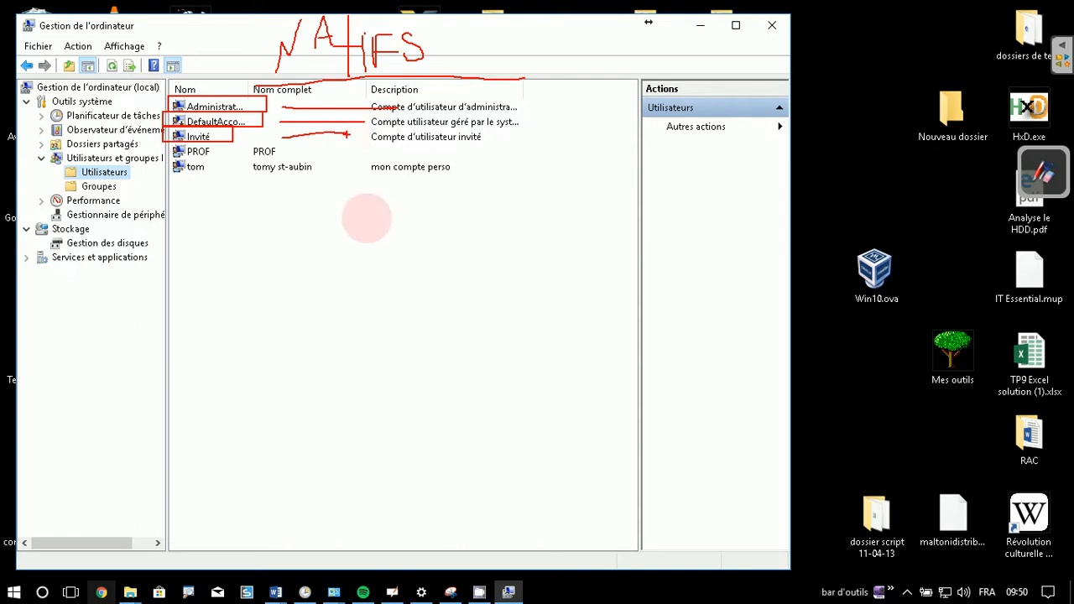
key(Escape)
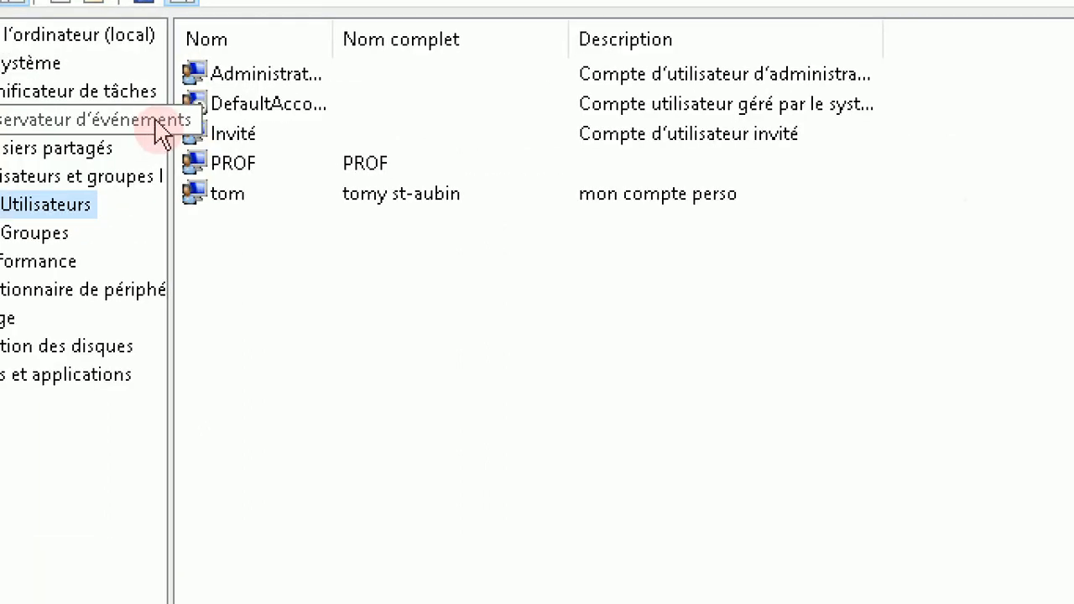
Reopen the Utilisateurs list and right-click its empty area for the Nouvel utilisateur menu
click(160, 131)
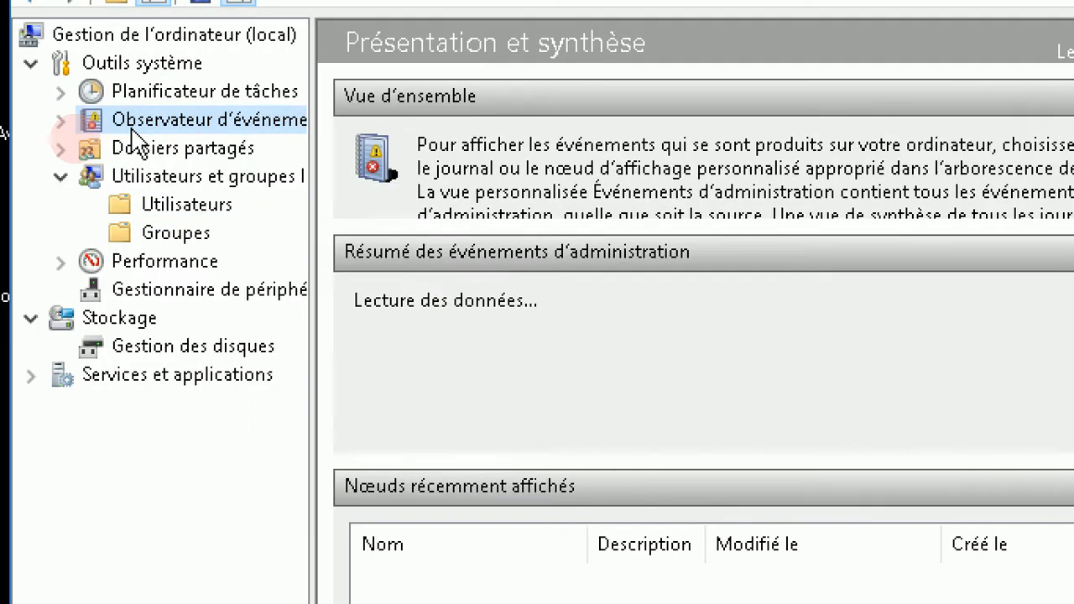
click(182, 178)
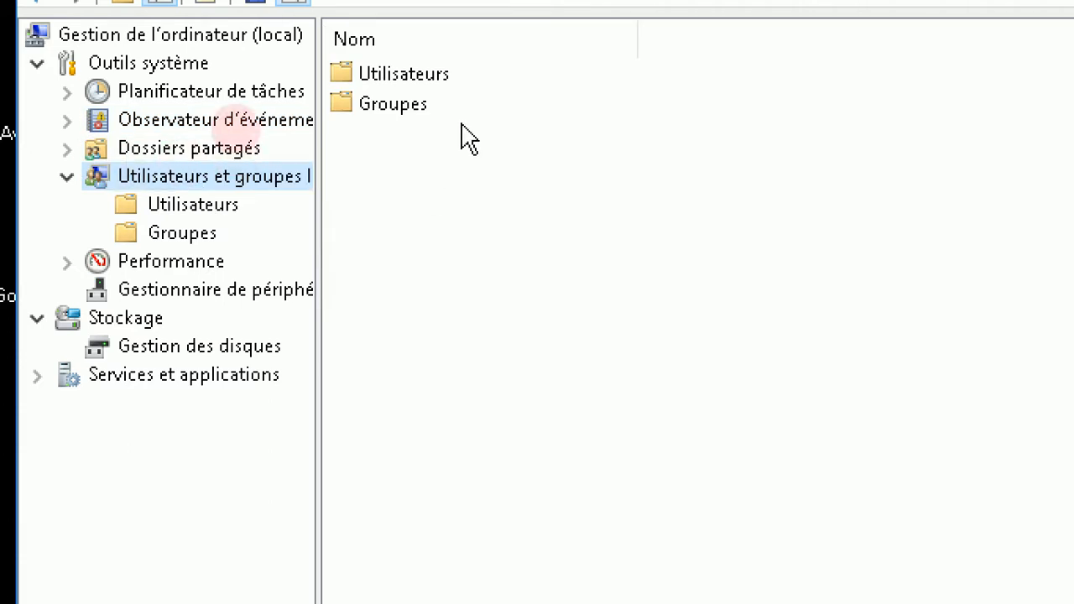
click(413, 77)
double_click(417, 82)
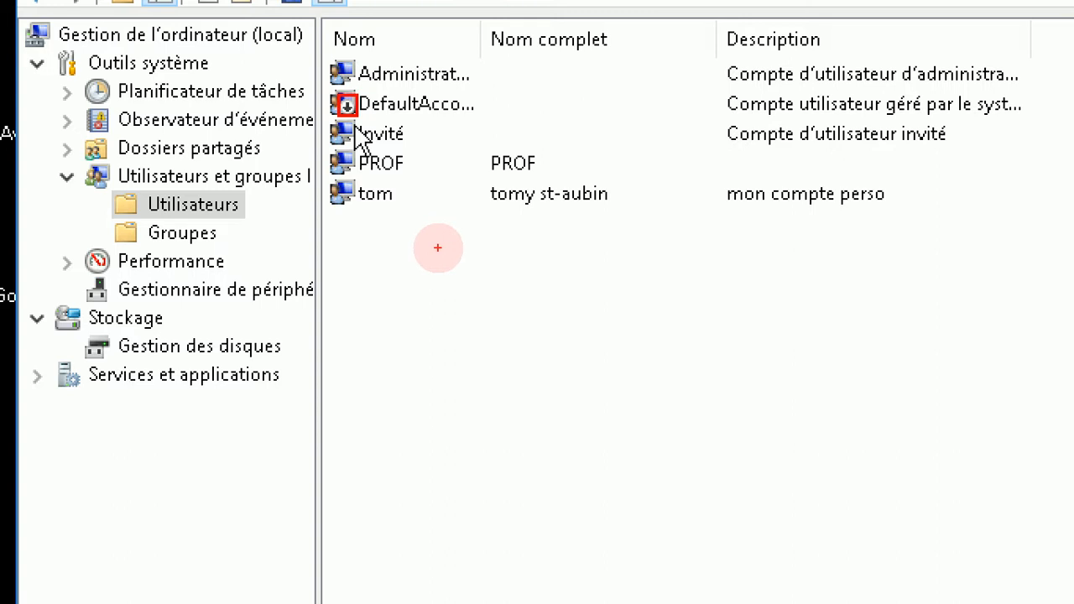
right_click(349, 249)
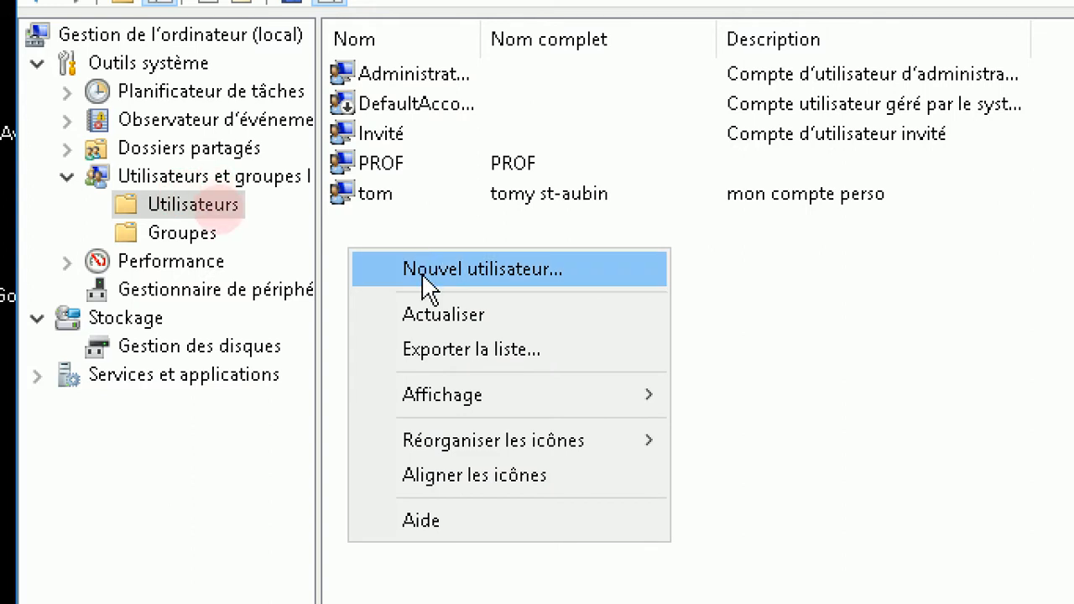
click(380, 207)
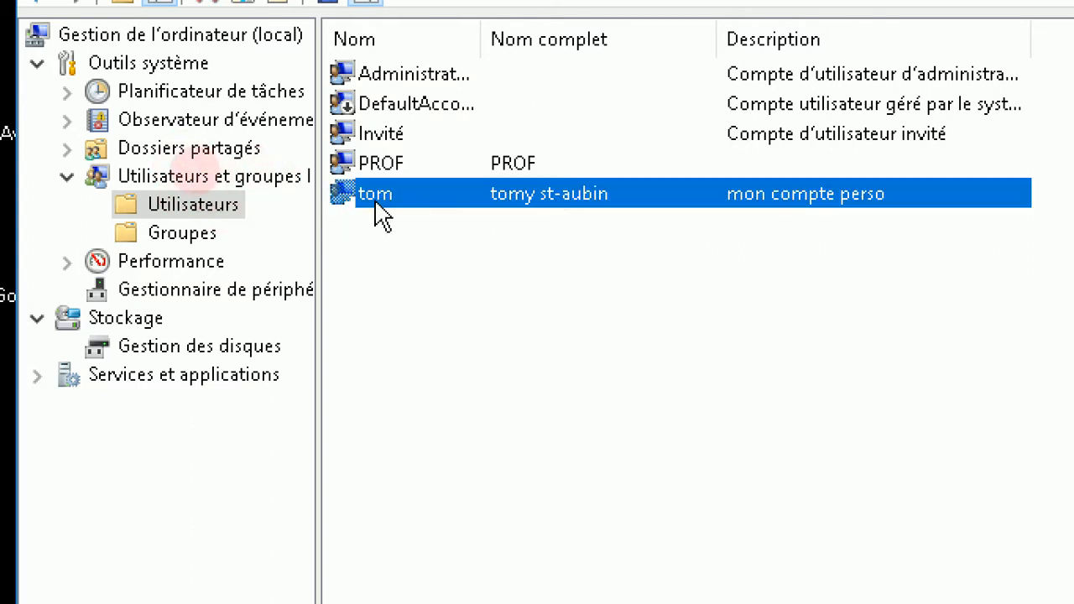
click(385, 164)
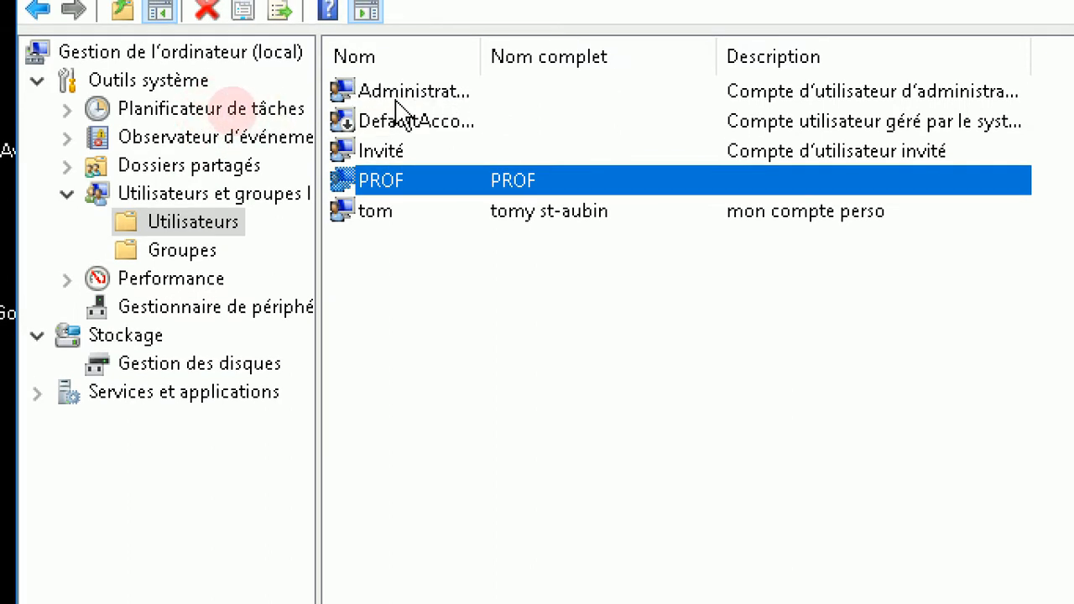
right_click(348, 252)
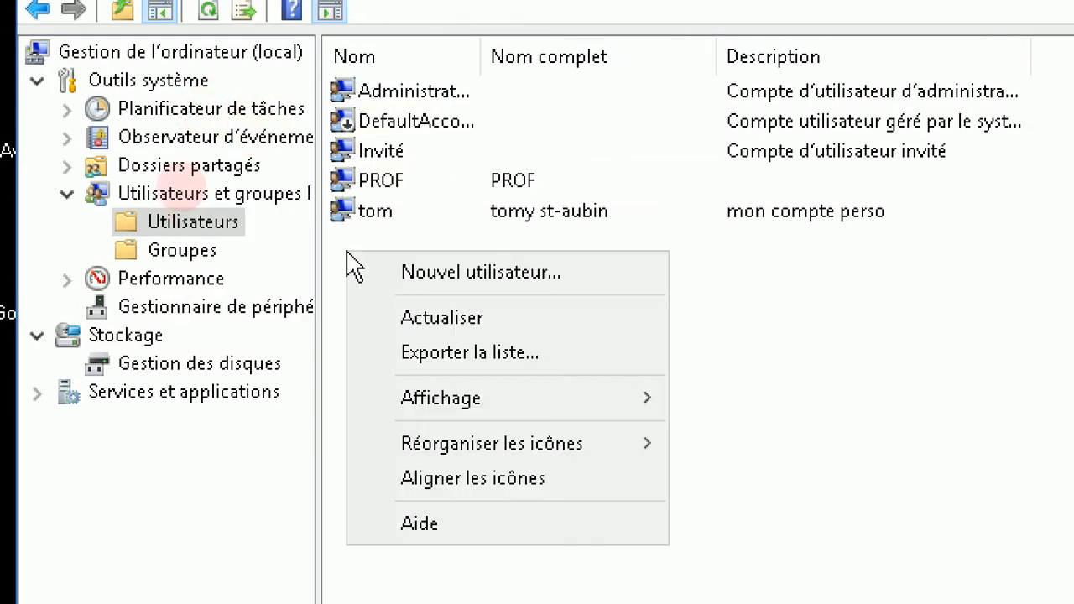
Start a new user and enter its user name and full name, capitalizing the surname
click(467, 272)
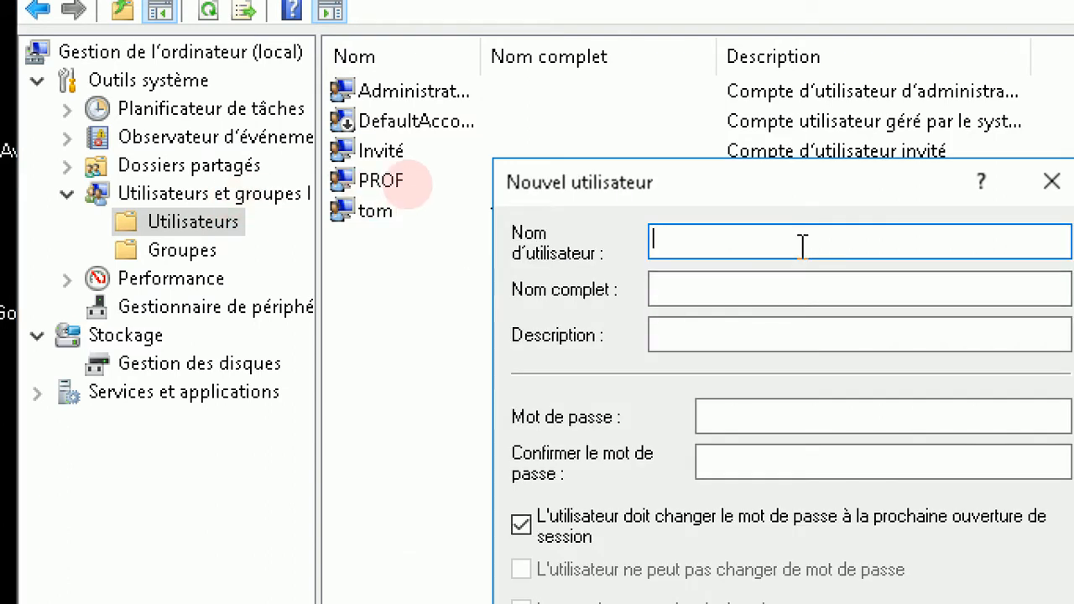
text(Ka)
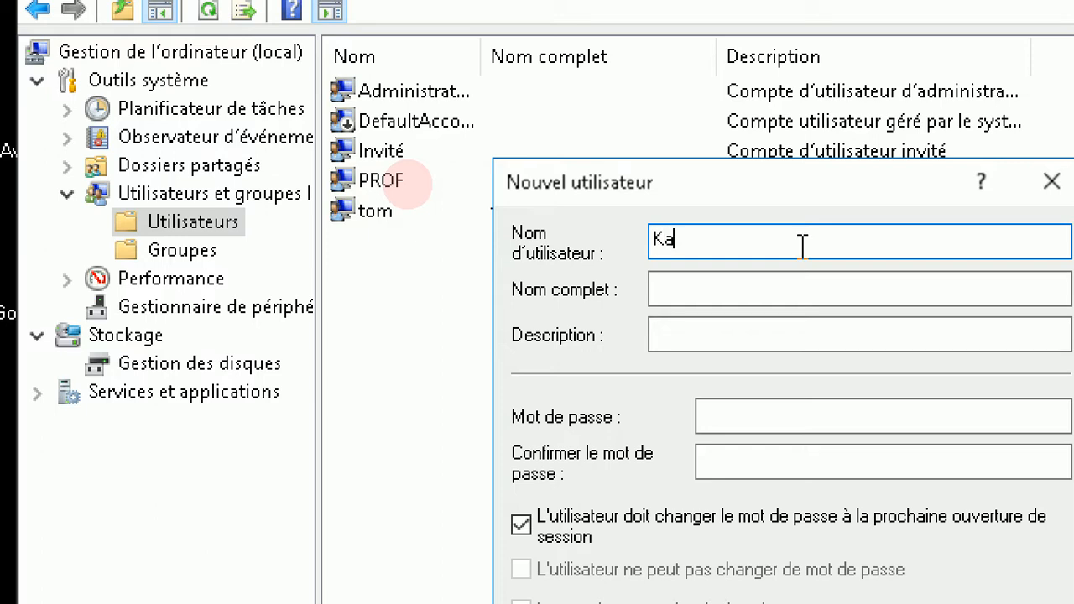
text(rine)
click(720, 294)
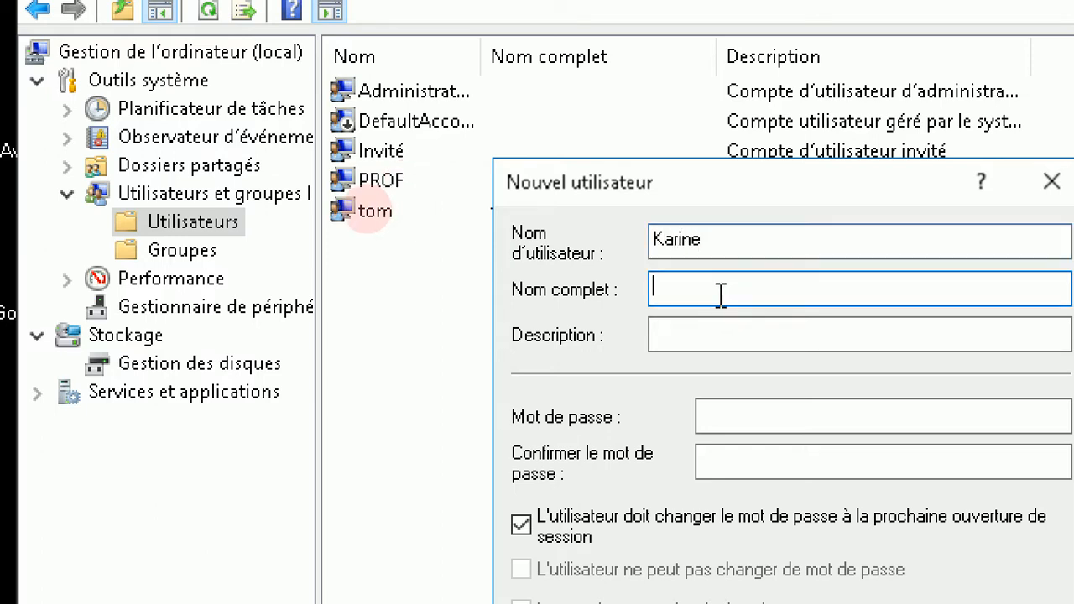
text(Karine tremblay)
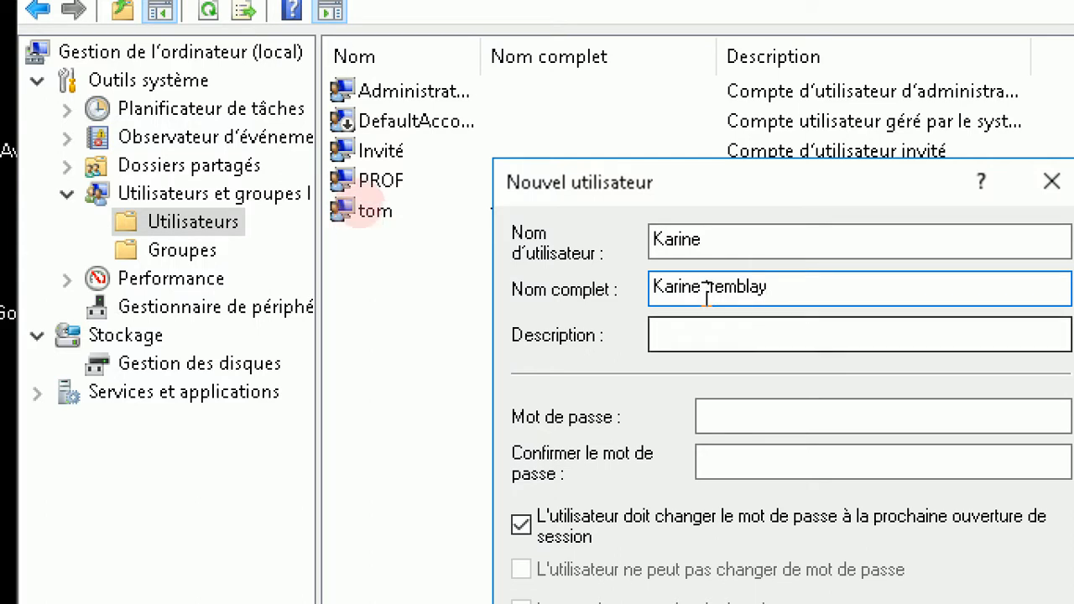
click(709, 286)
key(Delete)
text(T)
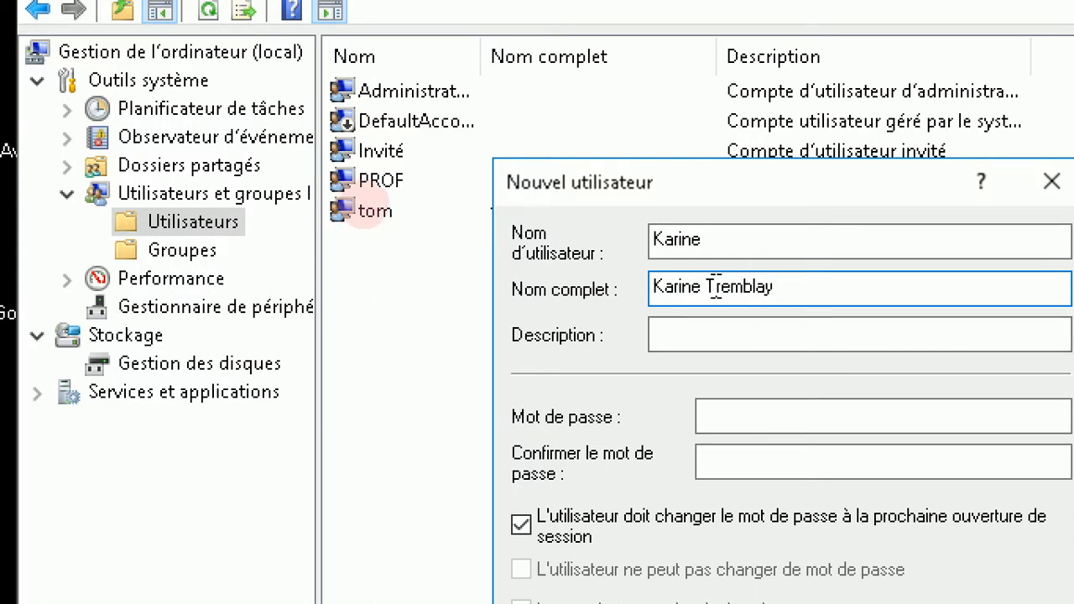
Enter the description 'simple utilisateur sans pouvoir', correcting the misspelled 'utlisateur'
click(770, 343)
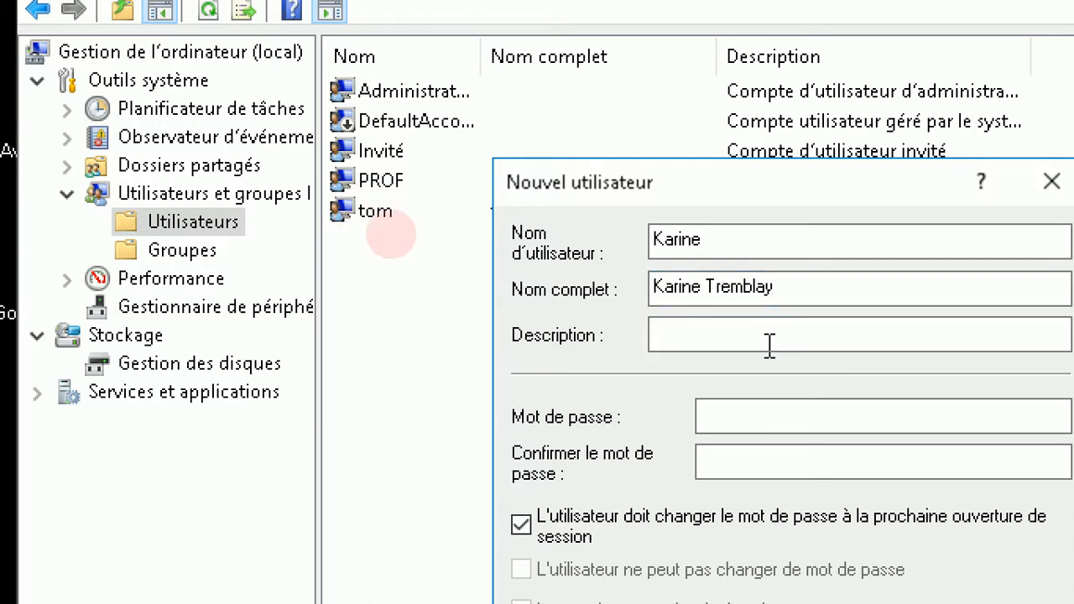
text(simple utlisate)
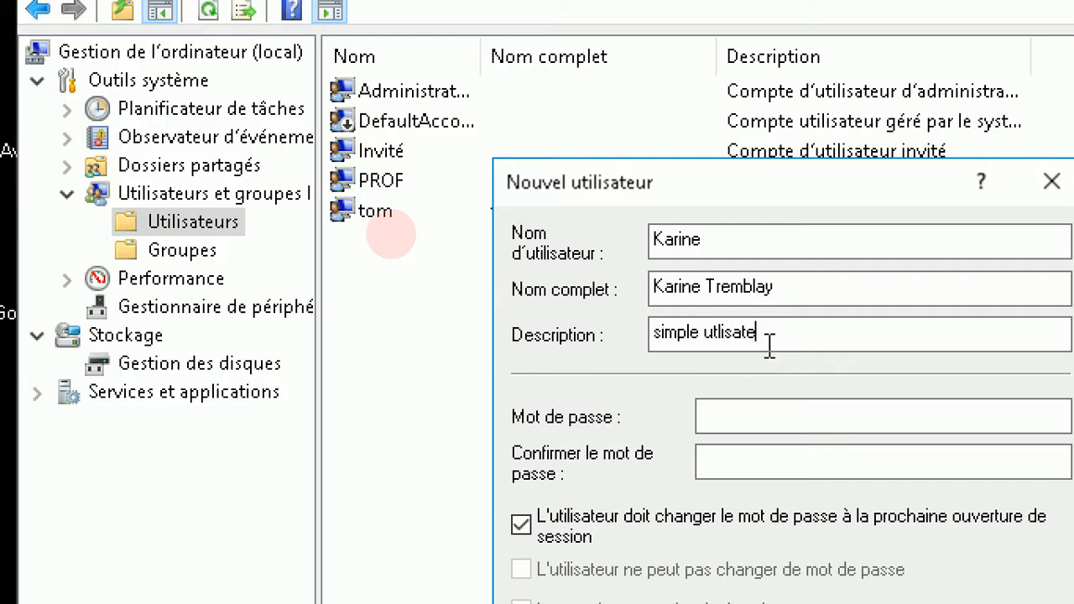
text(ur sans pouvoir)
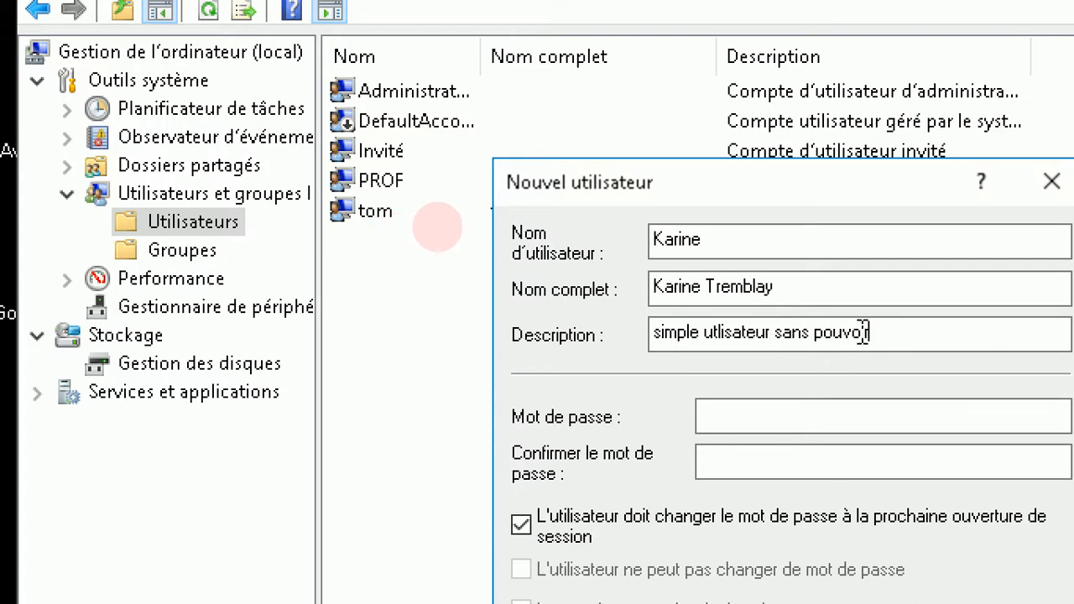
click(720, 333)
text(i)
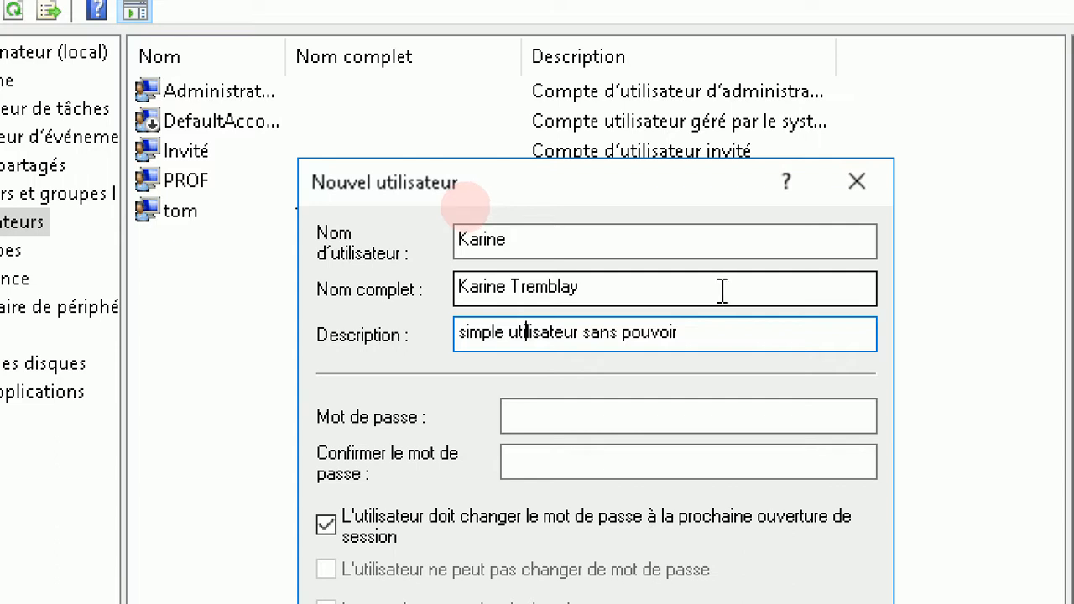
Set and confirm a six-character password, untick the forced change at next sign-in, and create the user
click(597, 407)
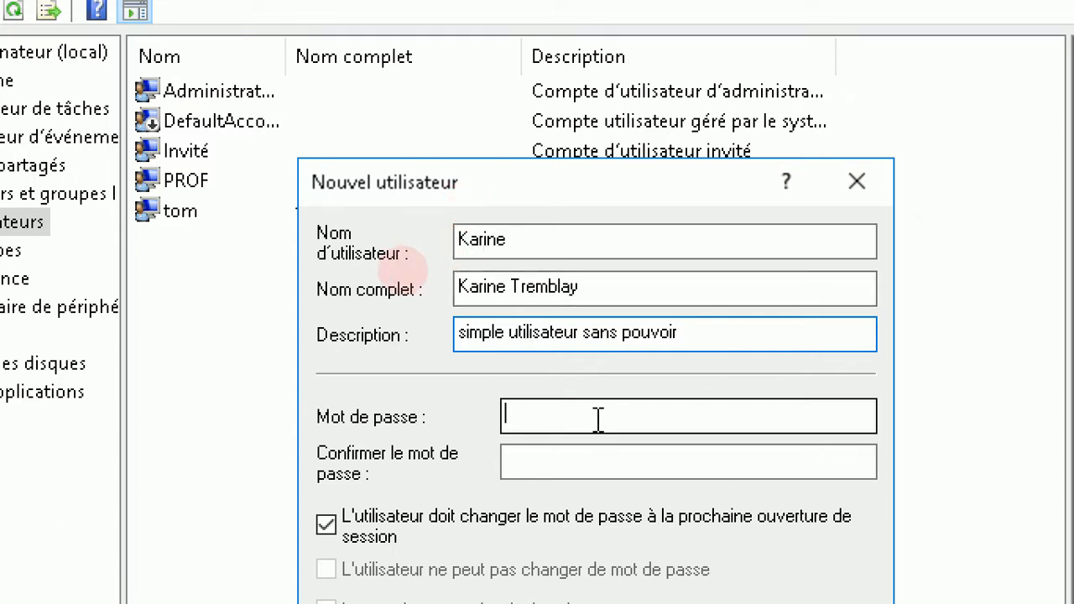
text(●●●●●●)
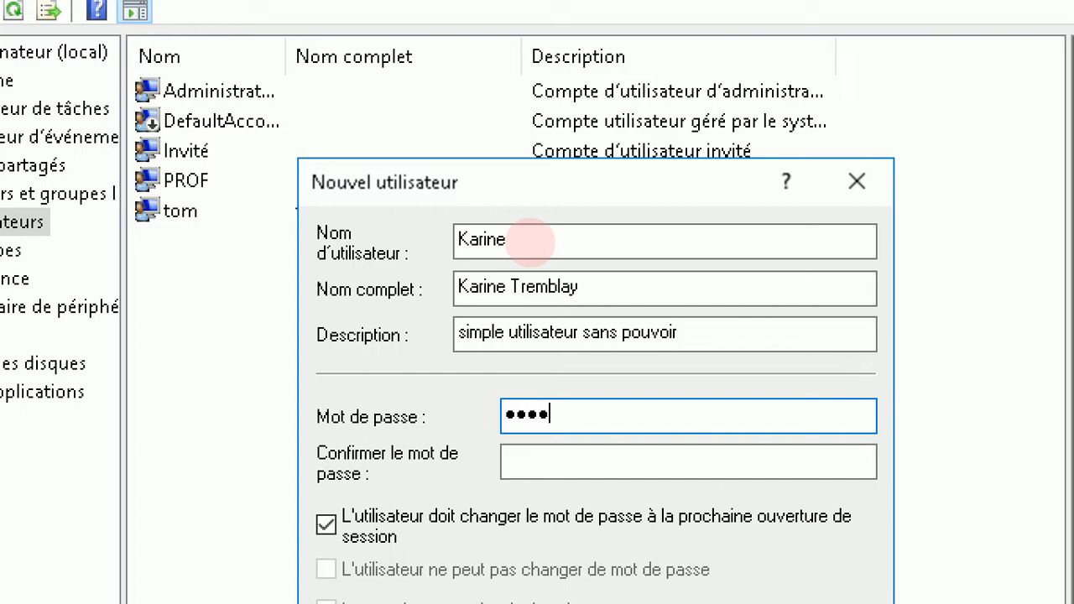
key(Tab)
text(●●●●●●)
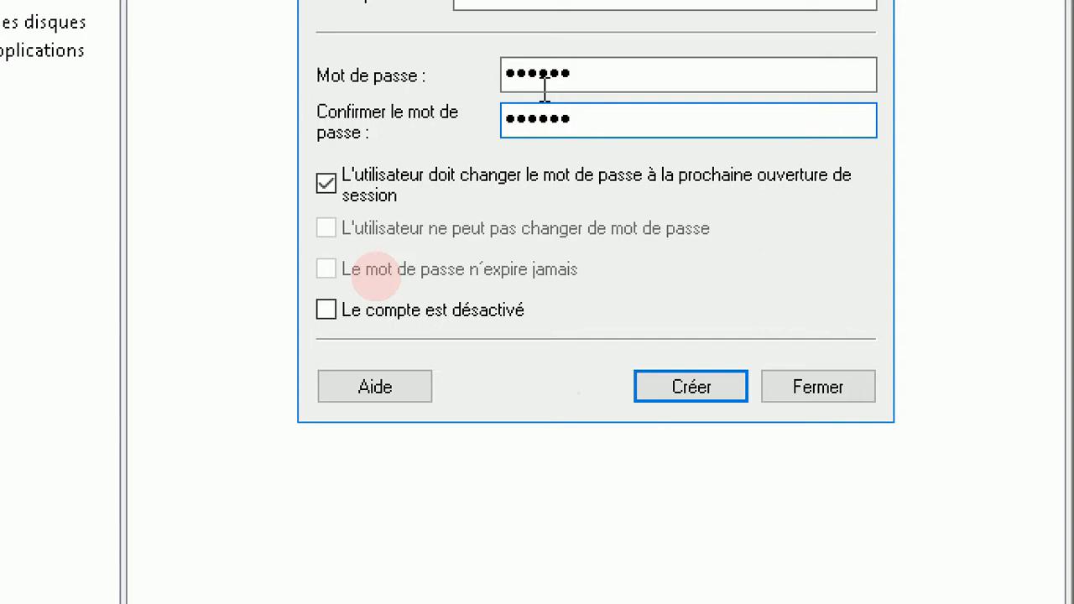
click(326, 186)
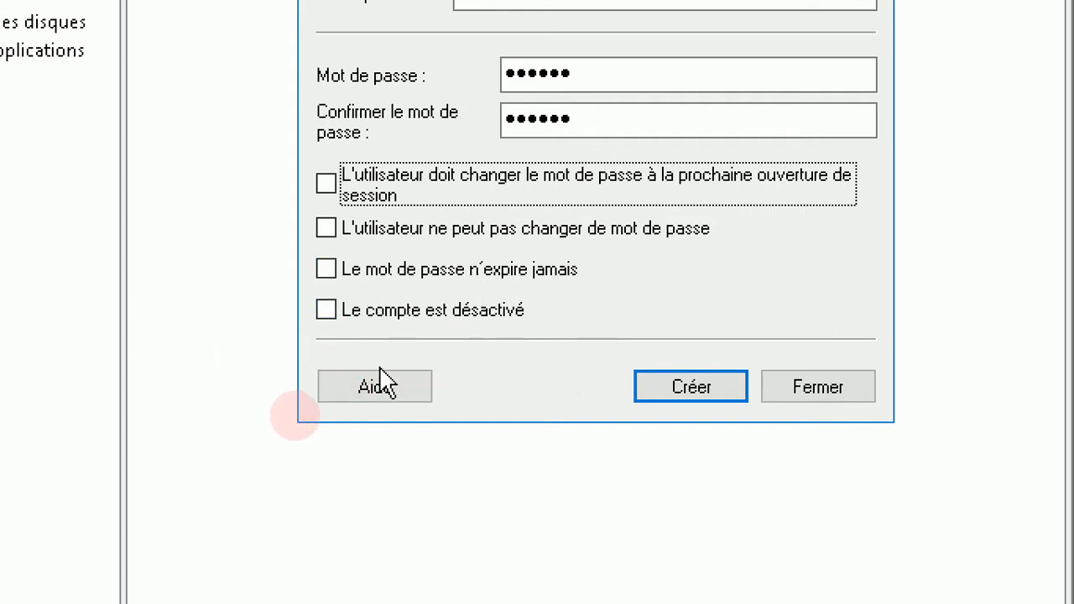
click(699, 391)
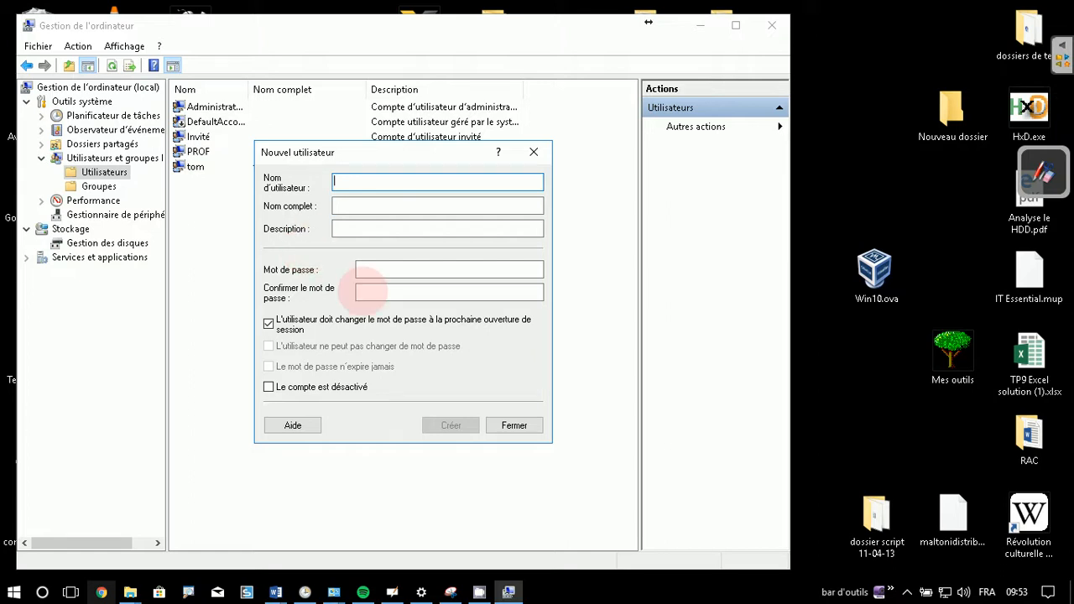
Close the Nouvel utilisateur form and check the new account in the Utilisateurs list
click(515, 425)
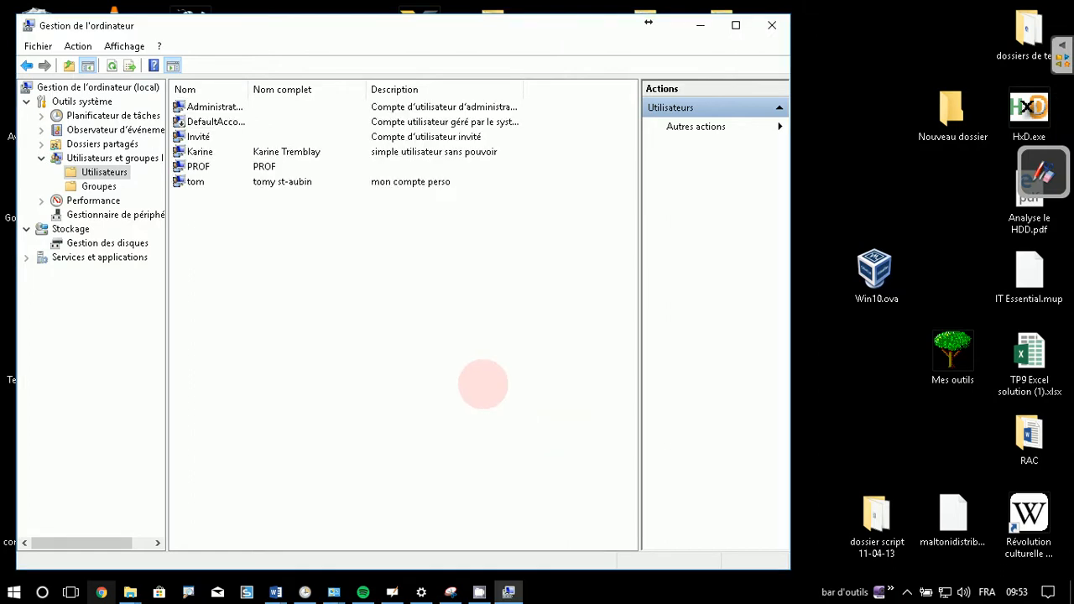
click(204, 153)
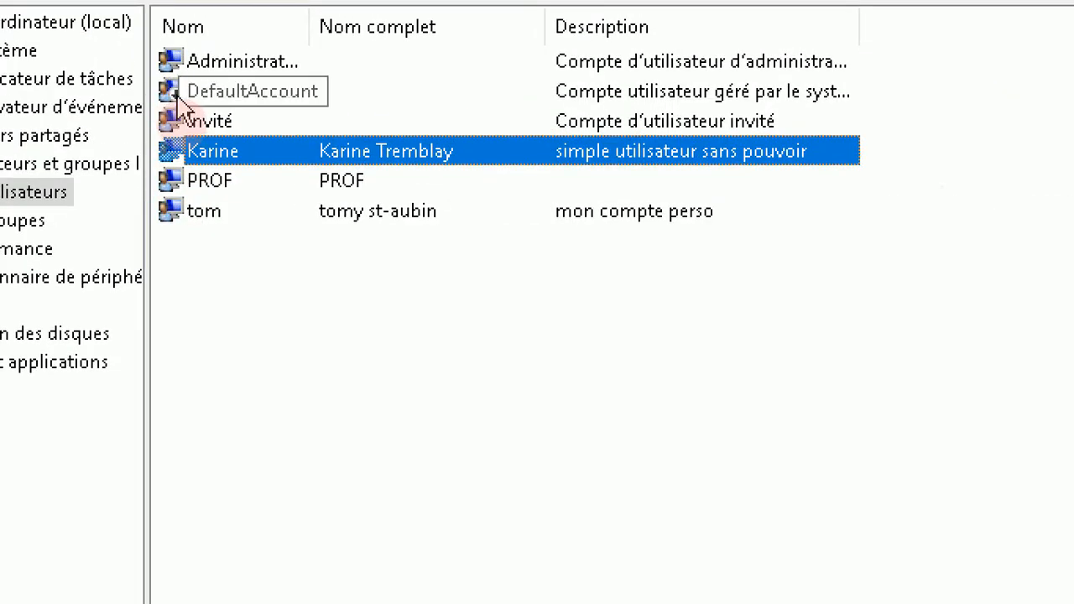
click(327, 381)
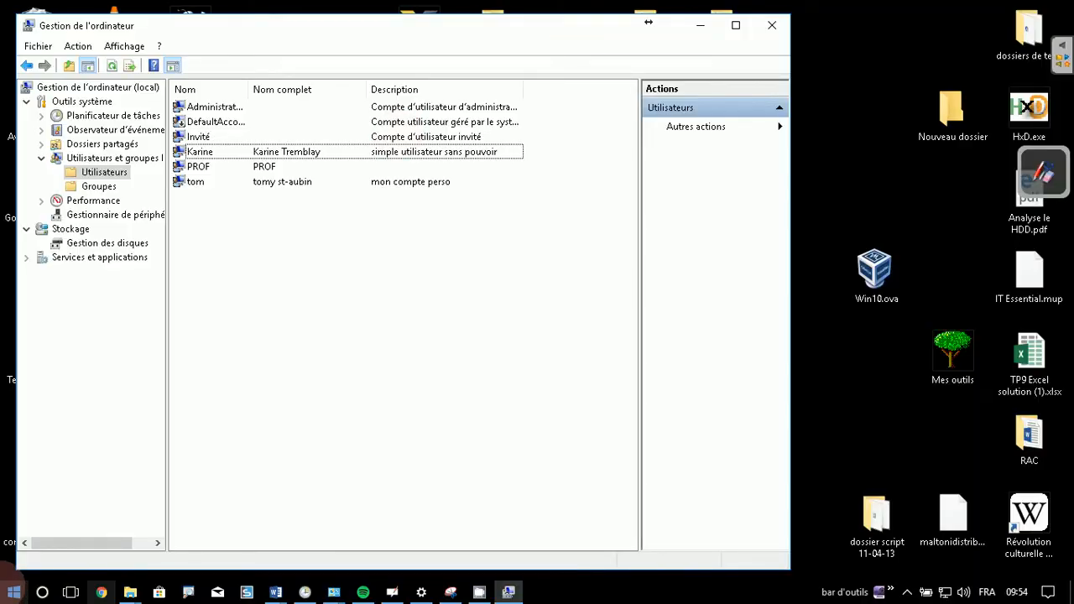
click(3, 586)
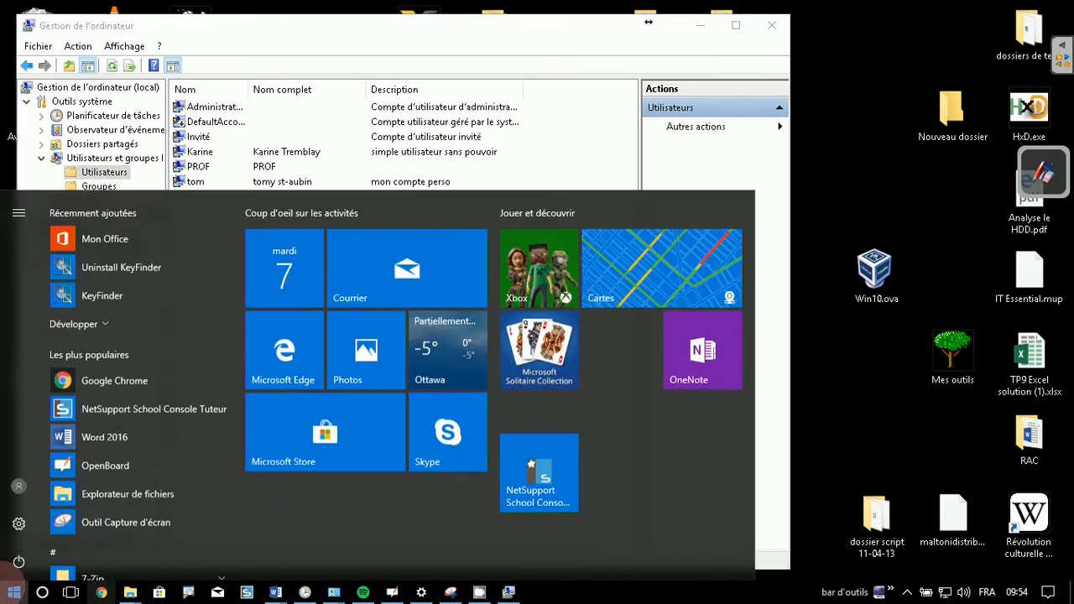
click(3, 585)
click(230, 398)
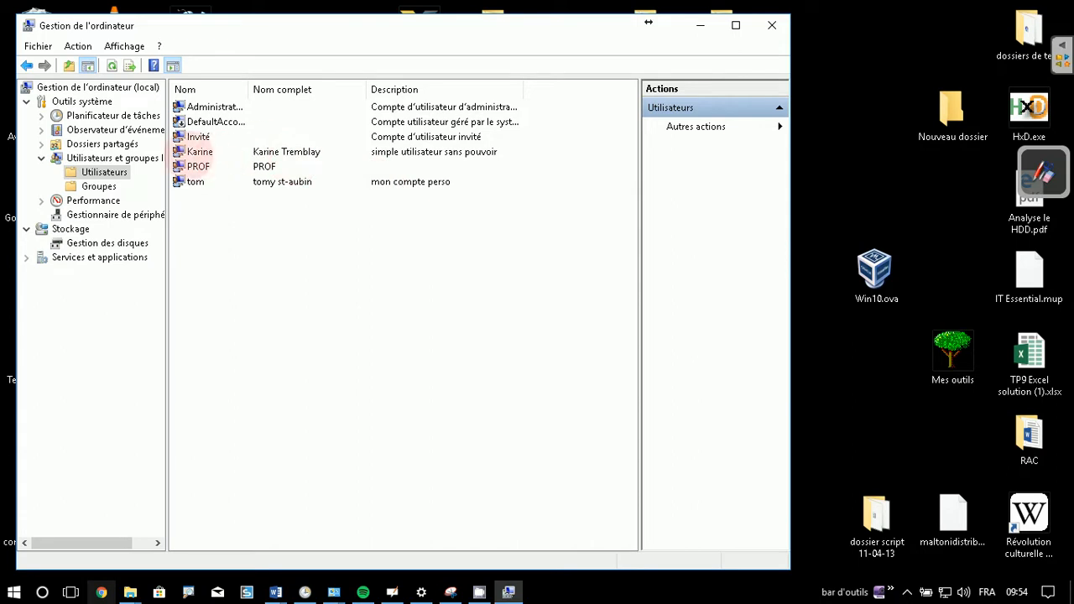
Tick 'Le compte est désactivé' in the new account's Propriétés and confirm with OK
right_click(200, 152)
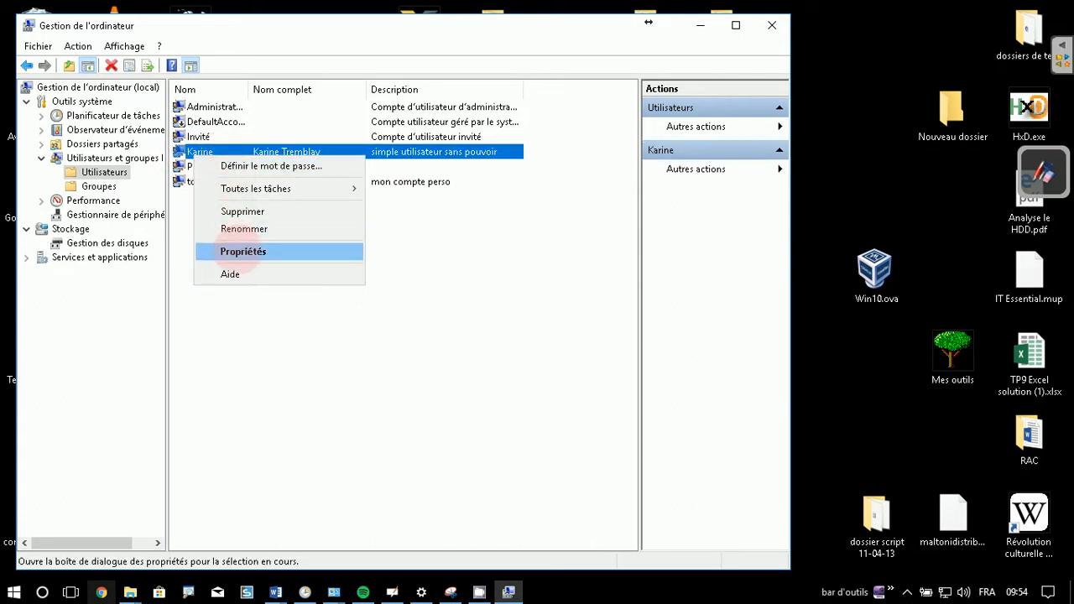
click(907, 589)
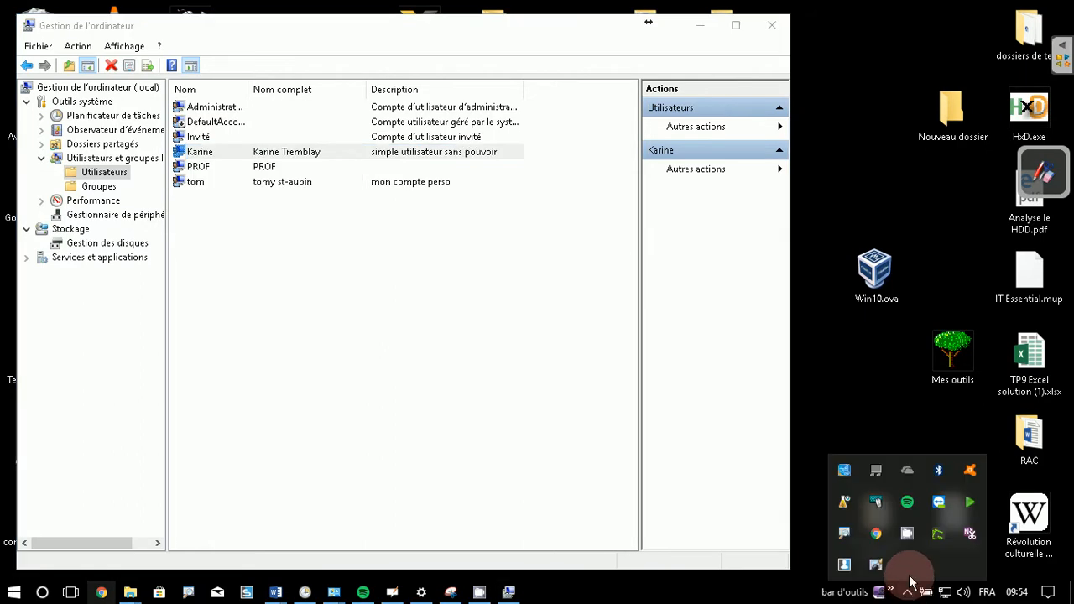
click(907, 537)
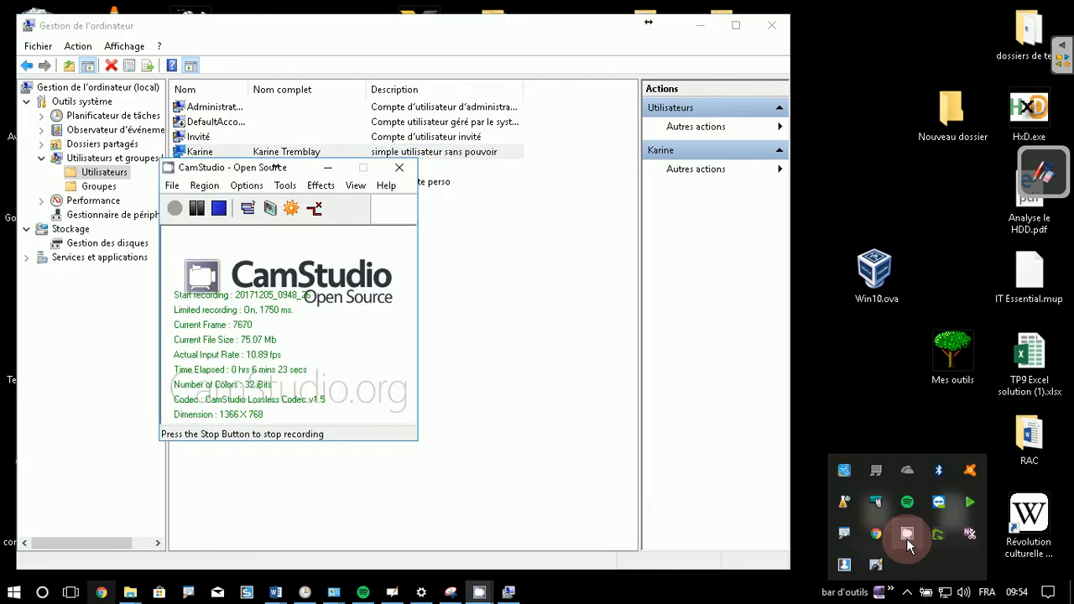
click(328, 168)
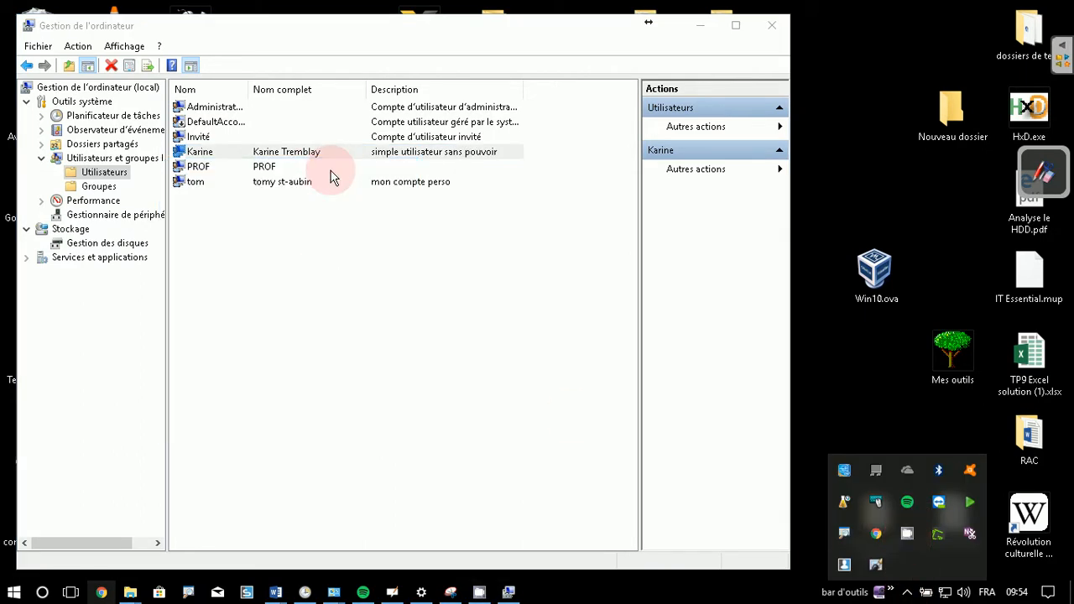
right_click(198, 156)
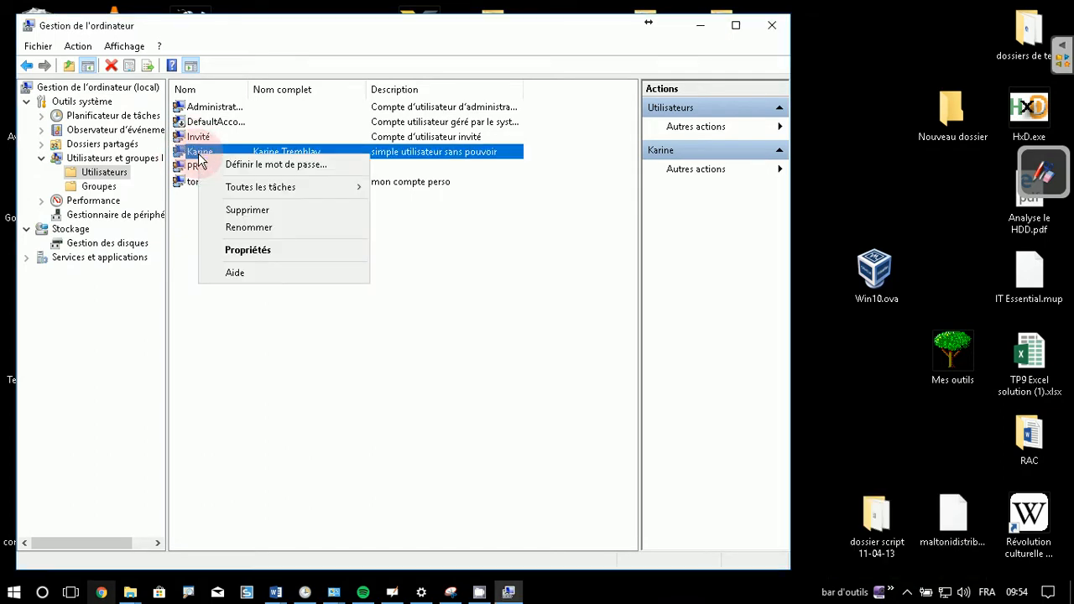
click(265, 251)
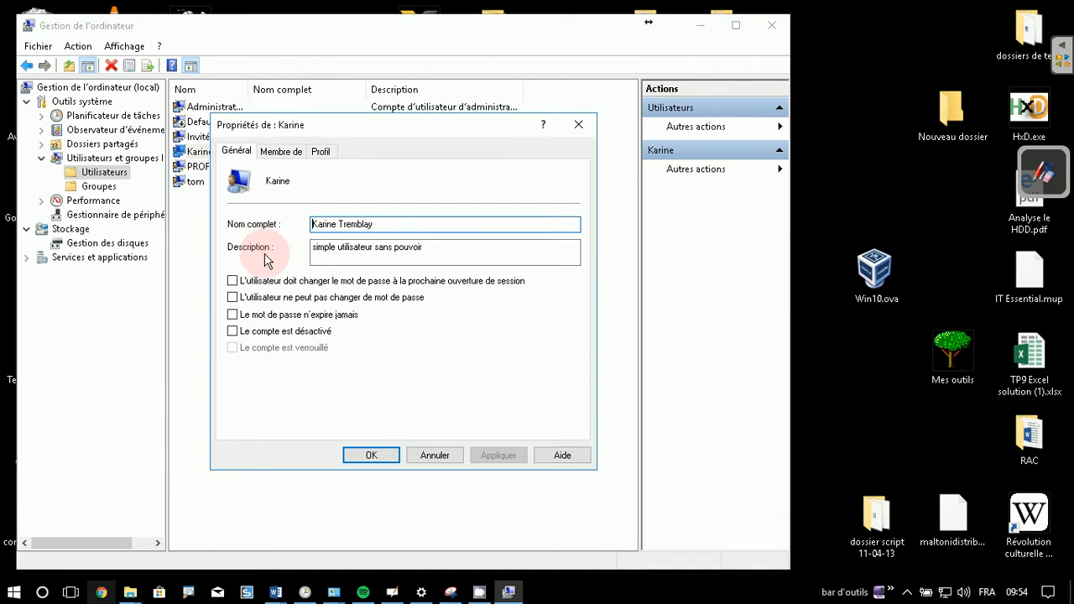
click(232, 333)
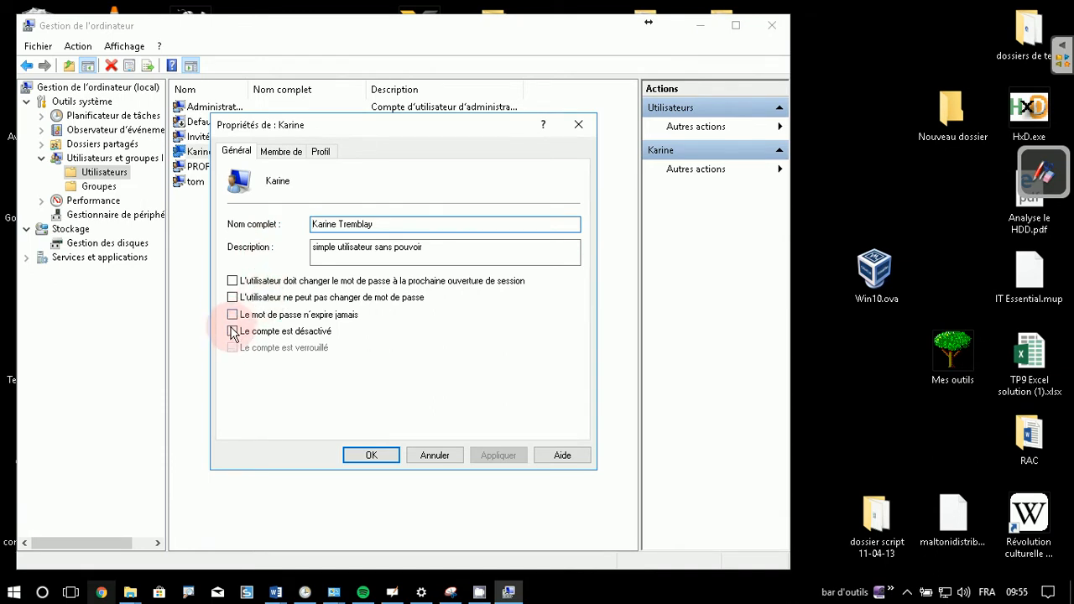
click(373, 456)
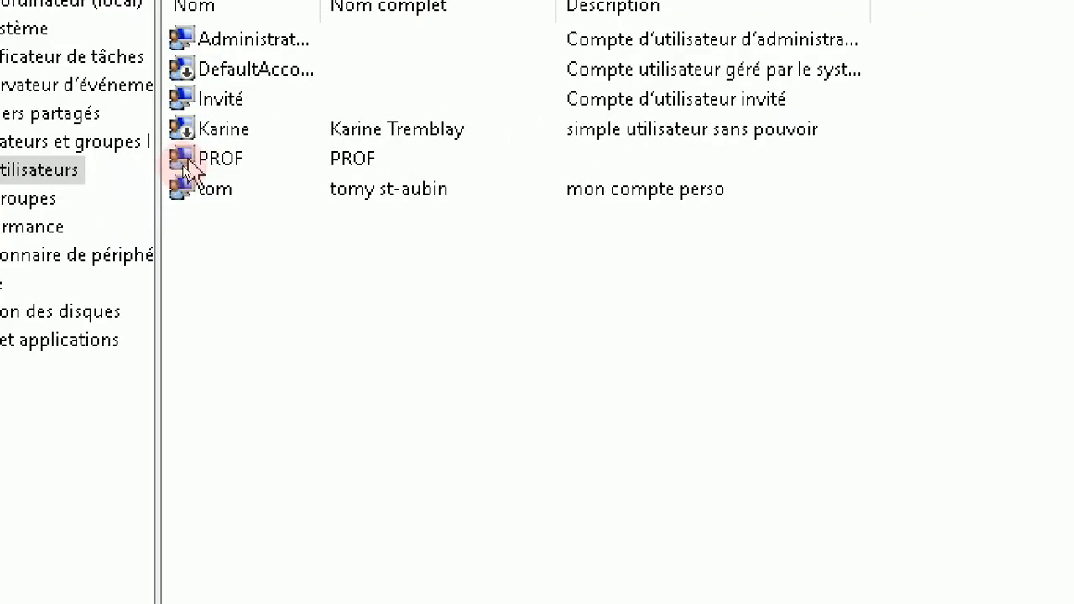
Untick 'Le compte est désactivé' in the 'simple utilisateur sans pouvoir' account's Propriétés and confirm
click(183, 165)
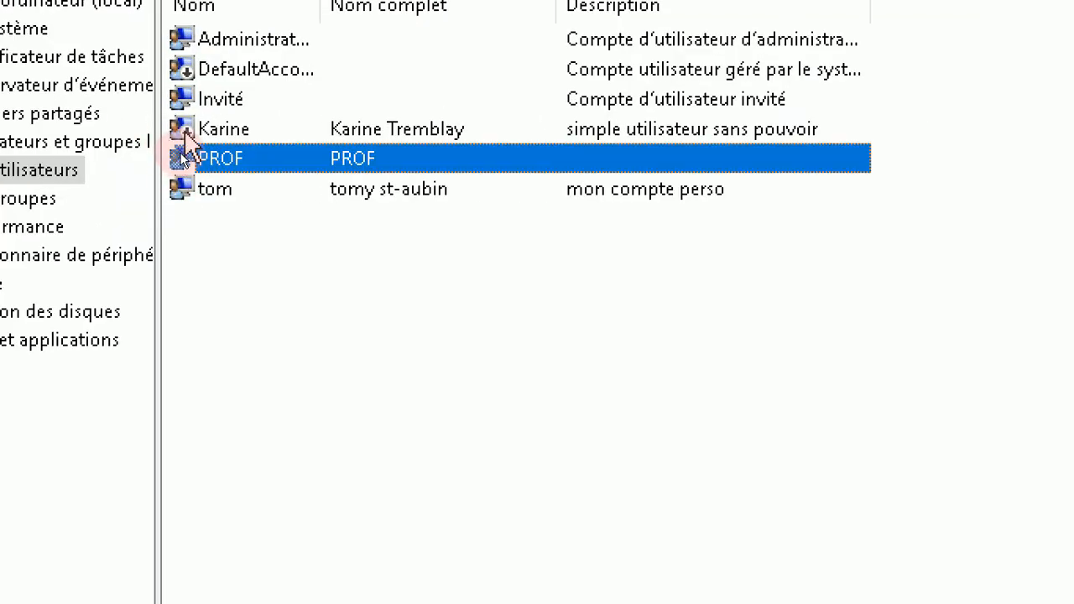
click(455, 324)
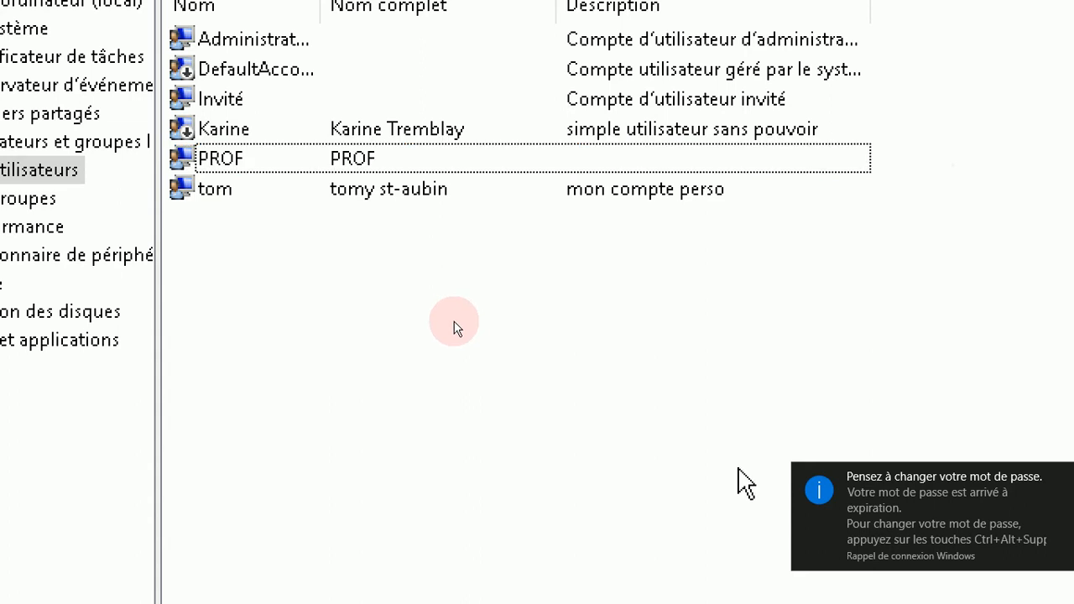
right_click(234, 134)
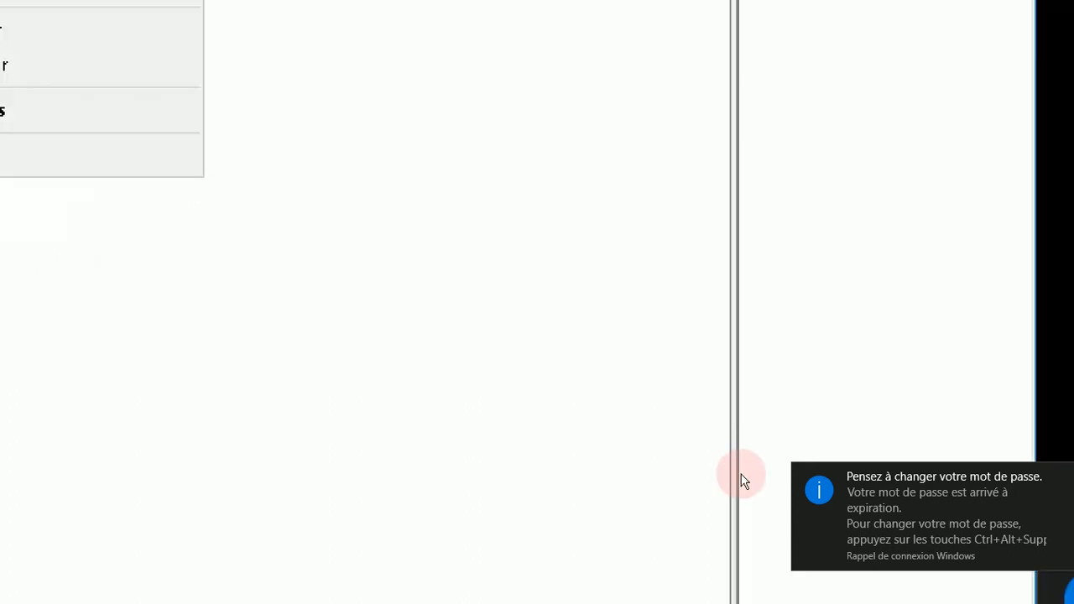
drag(741, 478, 688, 436)
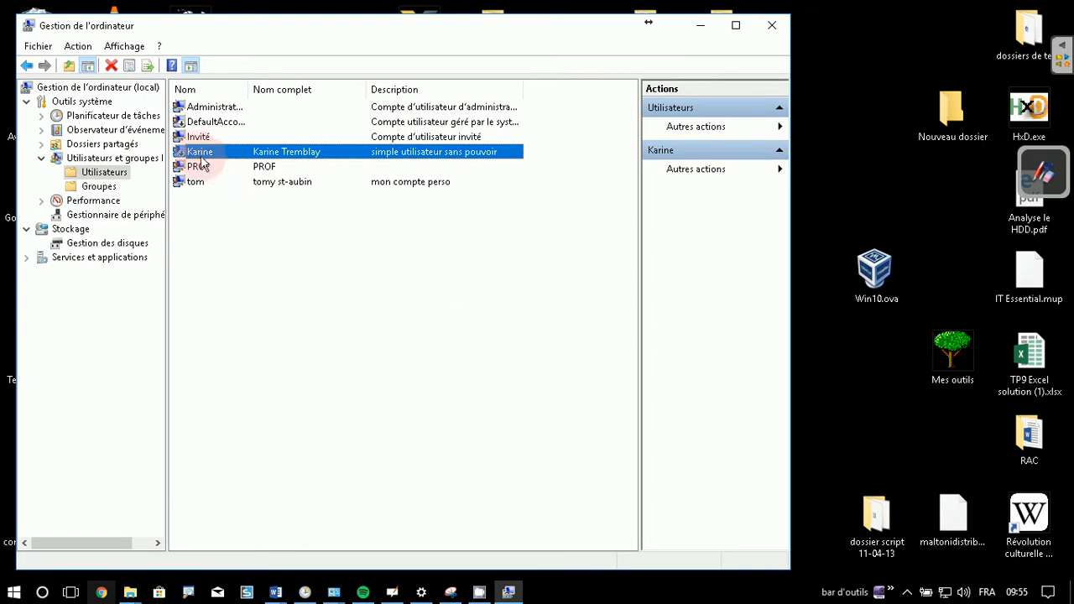
right_click(195, 155)
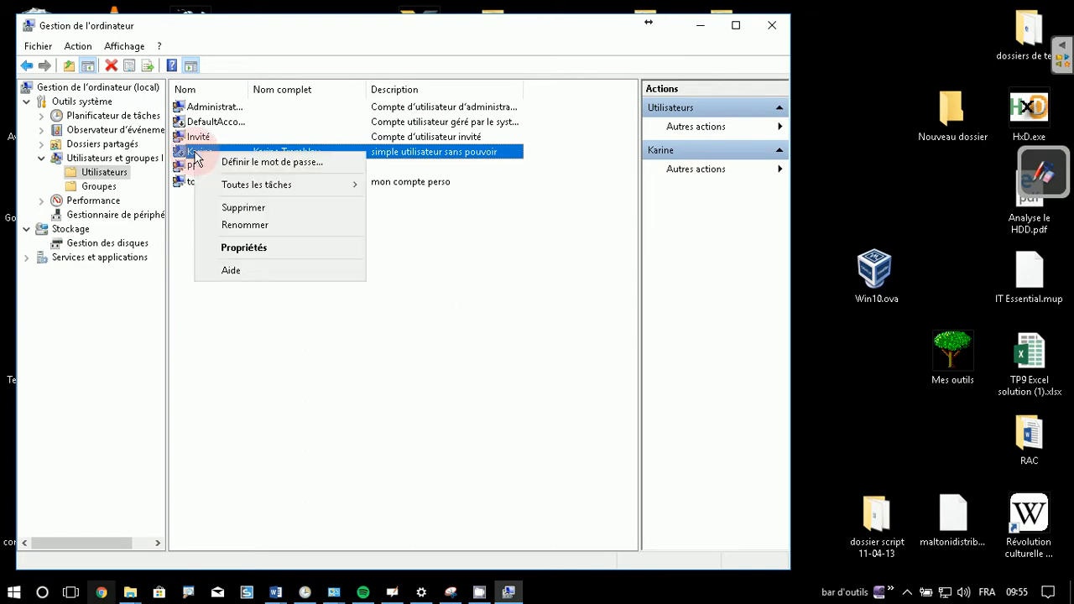
click(223, 249)
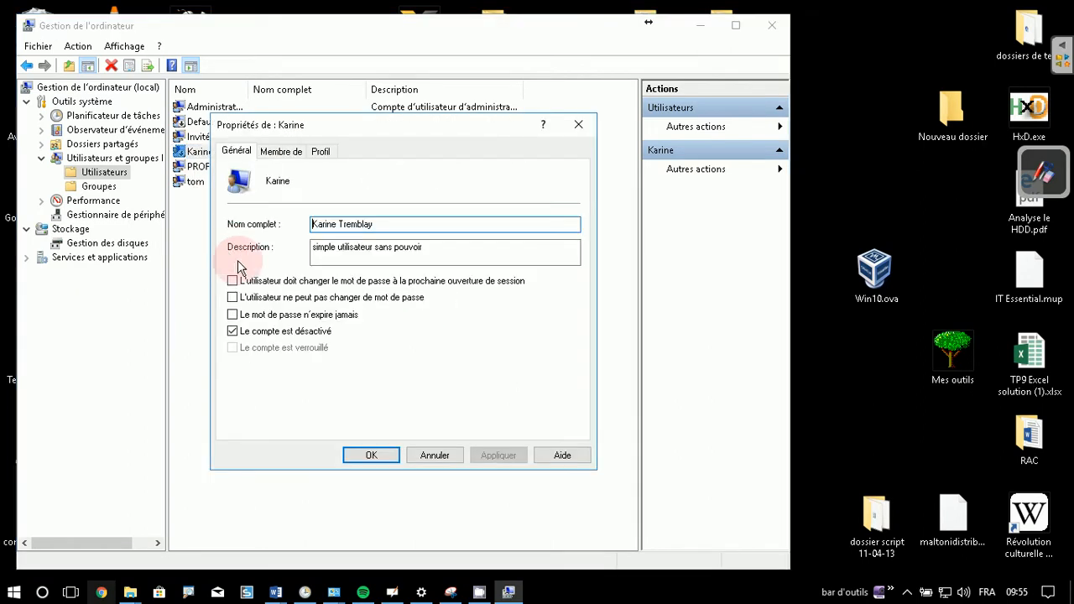
click(232, 330)
click(370, 453)
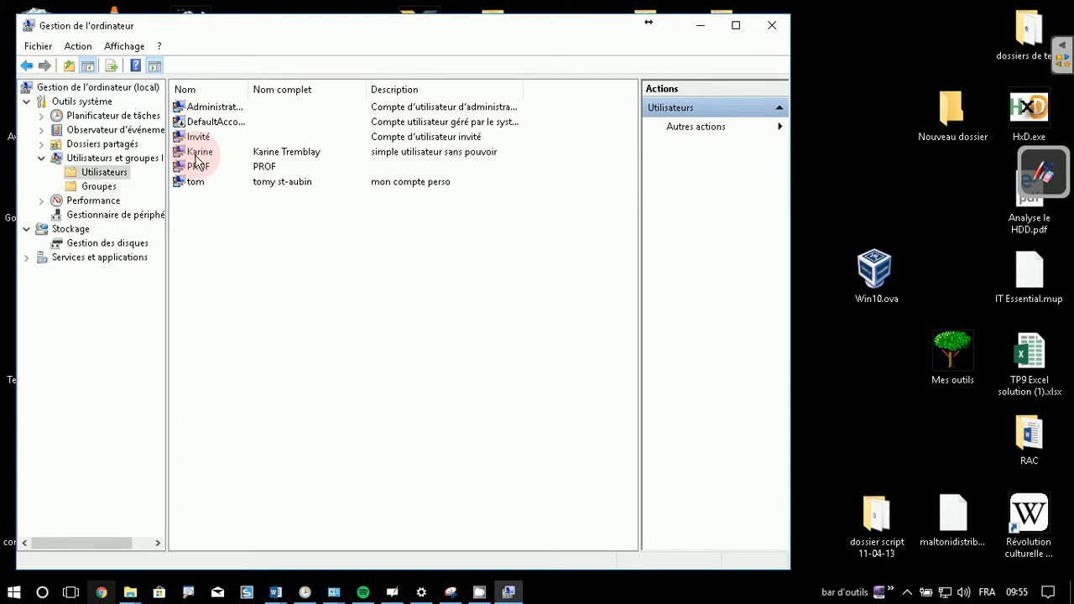
key(super)
Search 'cmd' and run Invite de commandes as administrator, approving the UAC prompt
text(cmd)
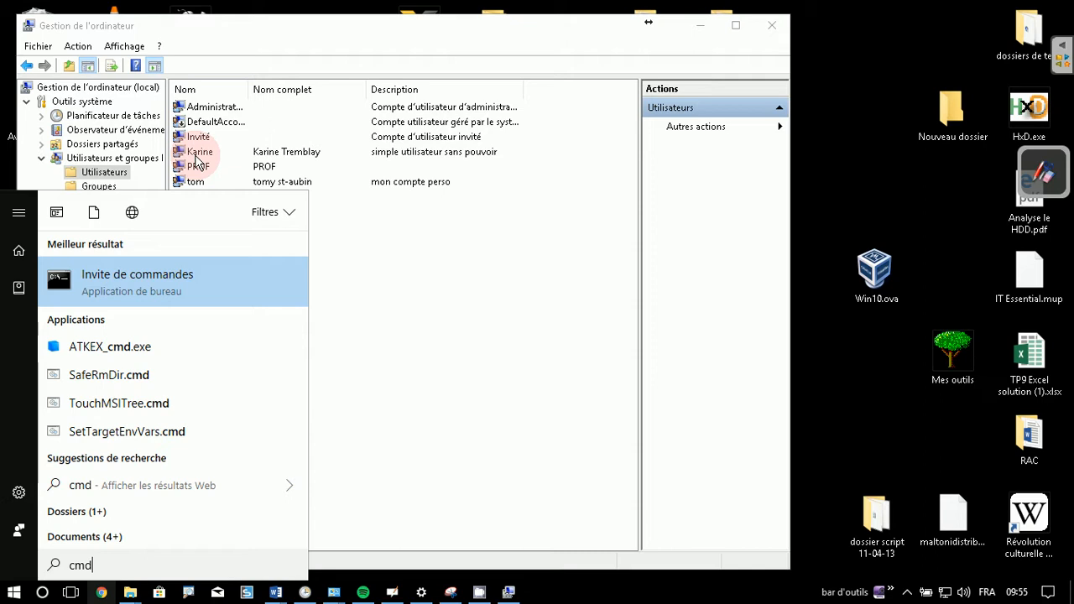
right_click(124, 286)
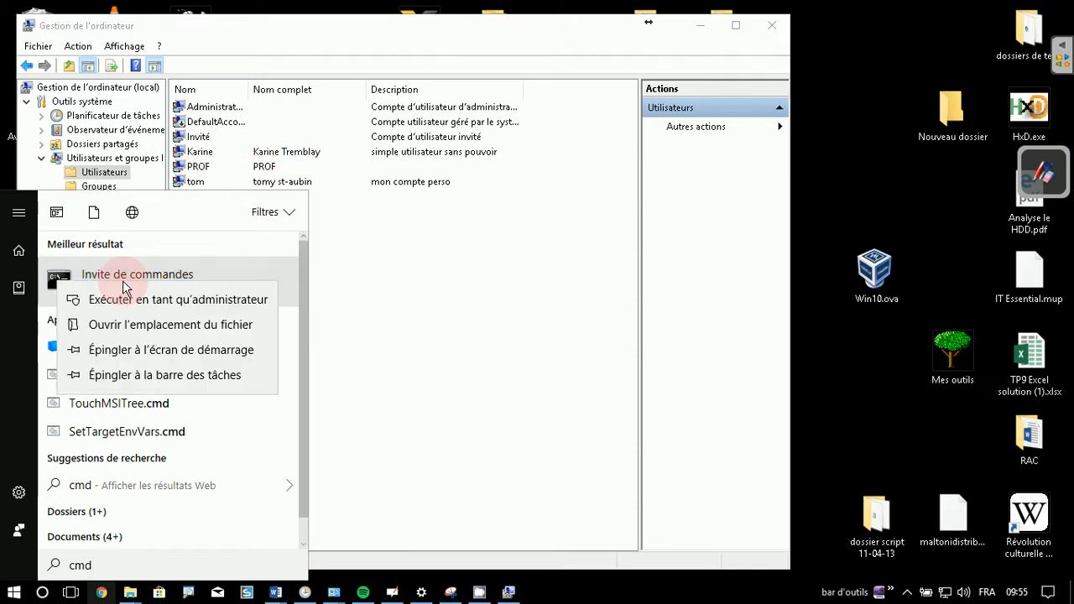
click(191, 309)
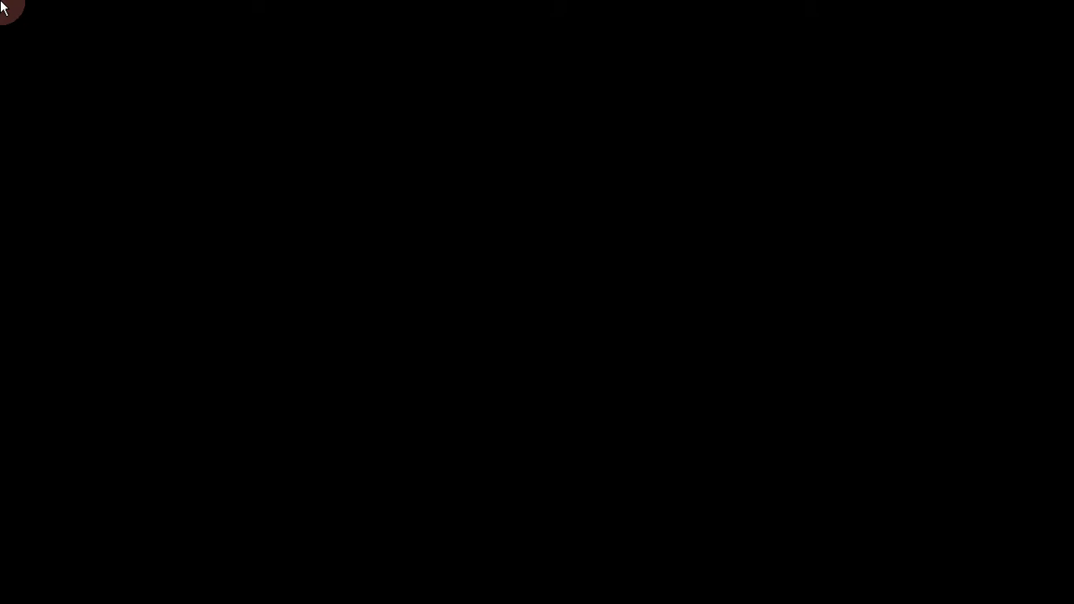
click(459, 405)
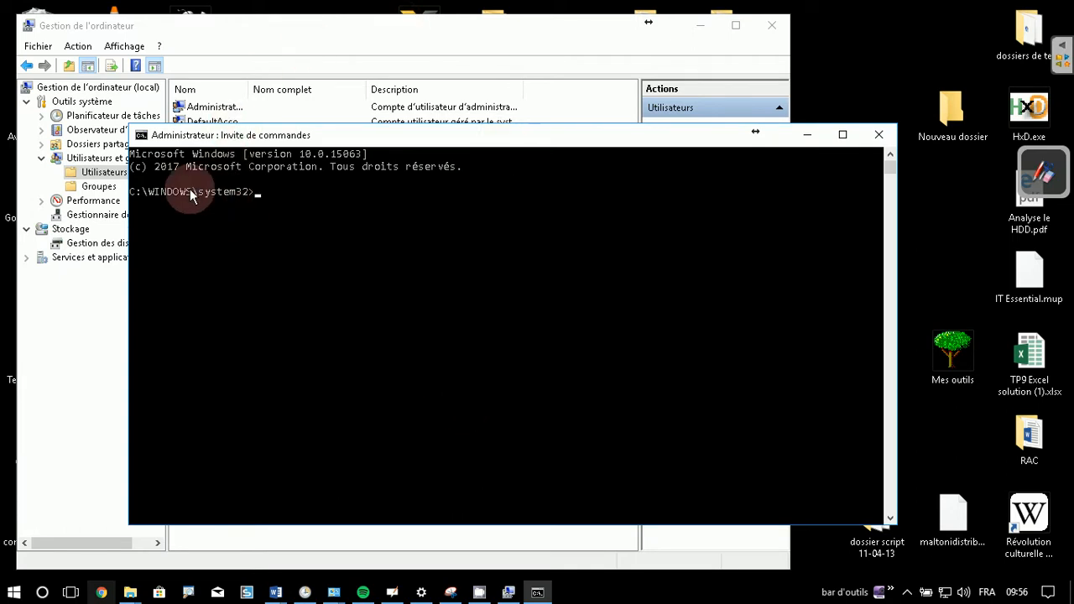
key(super)
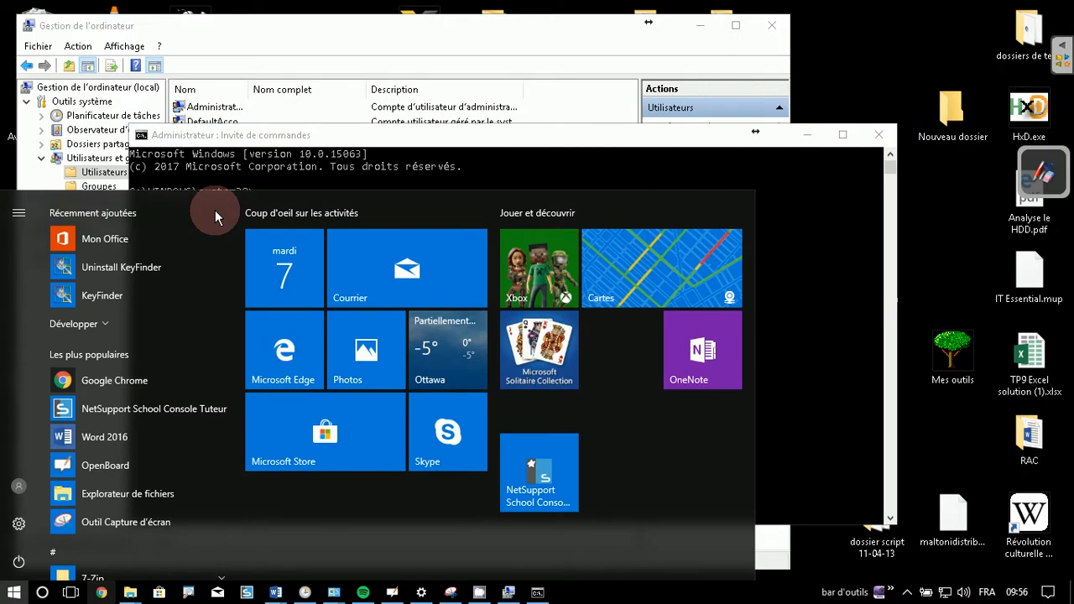
text(cmd)
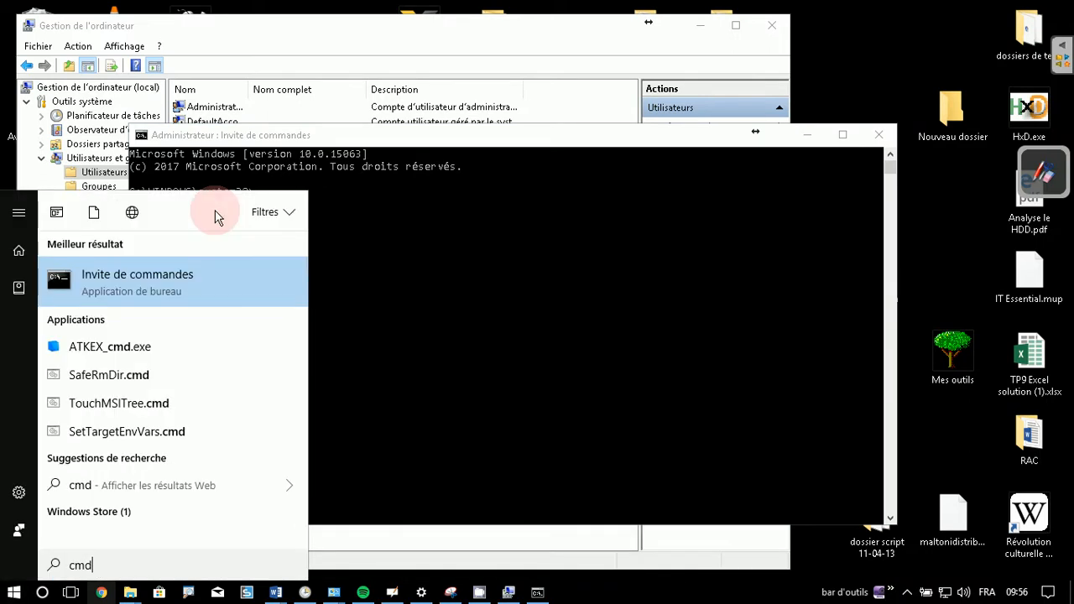
key(Return)
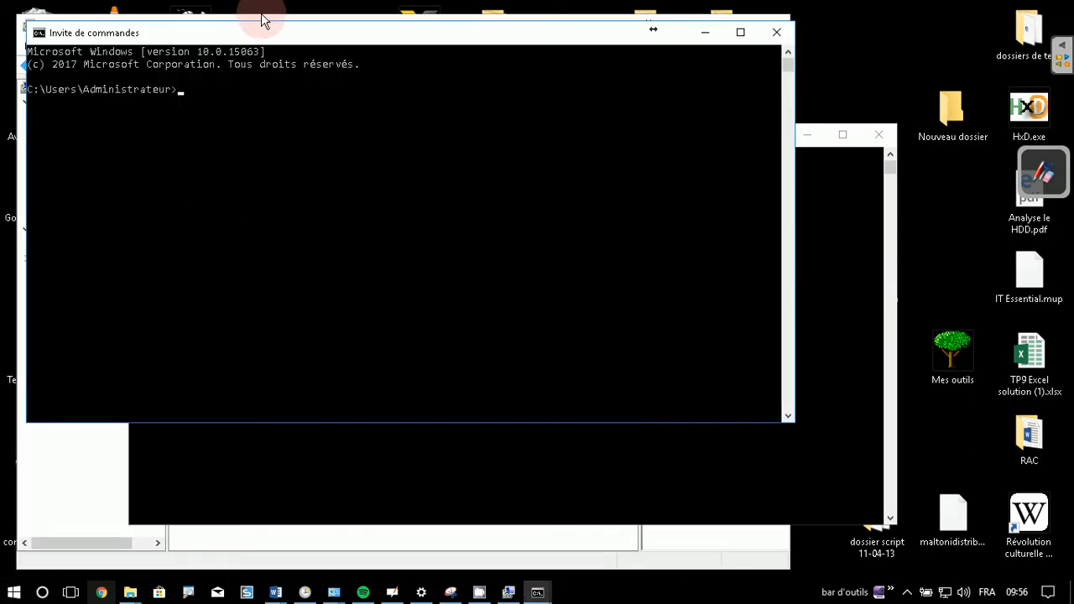
drag(262, 22, 583, 282)
drag(470, 293, 592, 233)
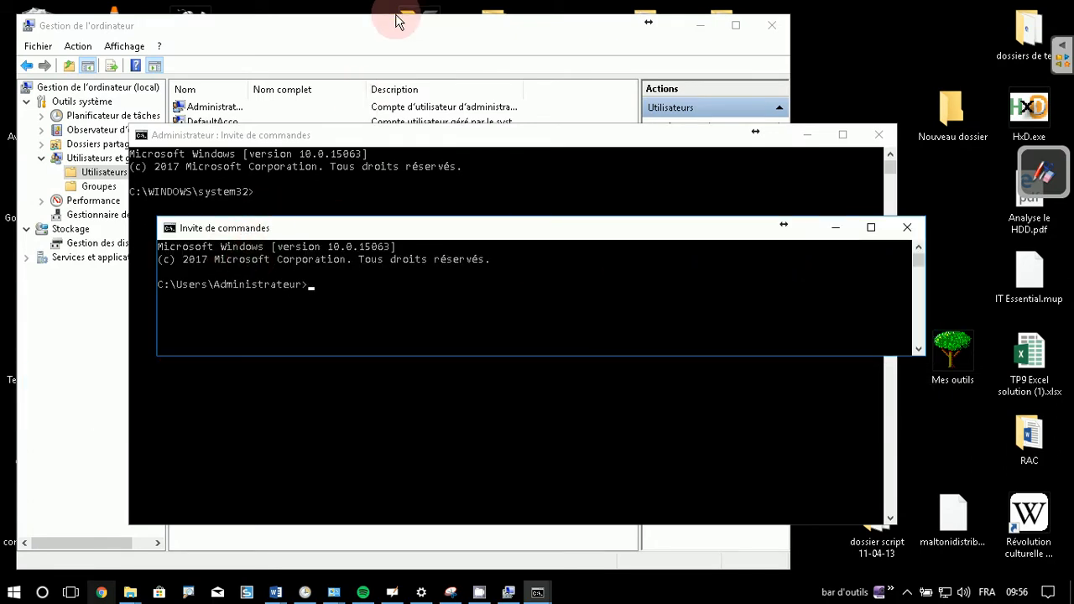
click(220, 155)
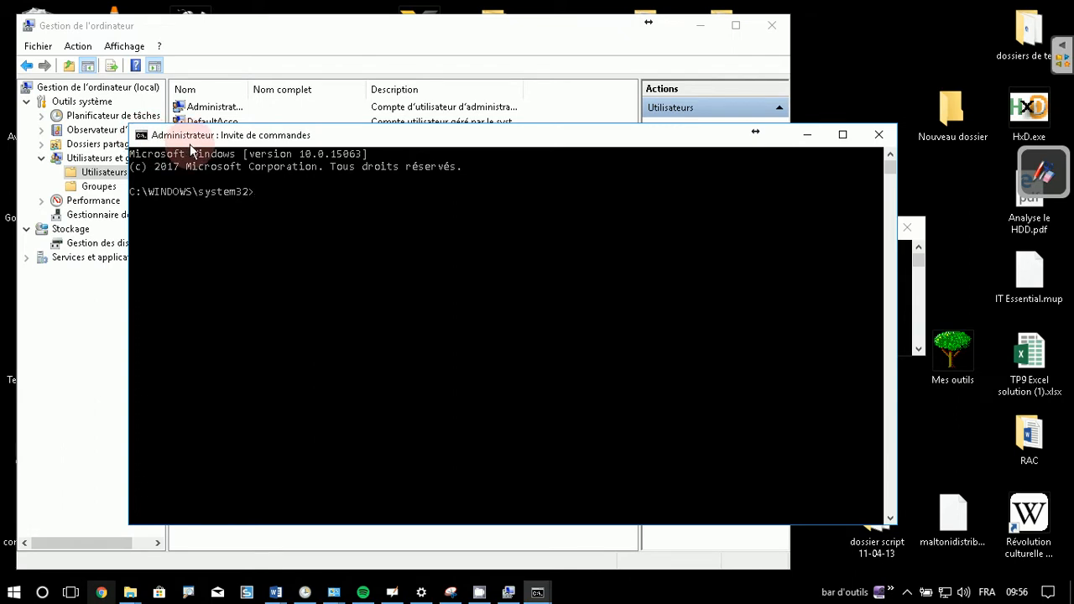
drag(418, 137, 578, 309)
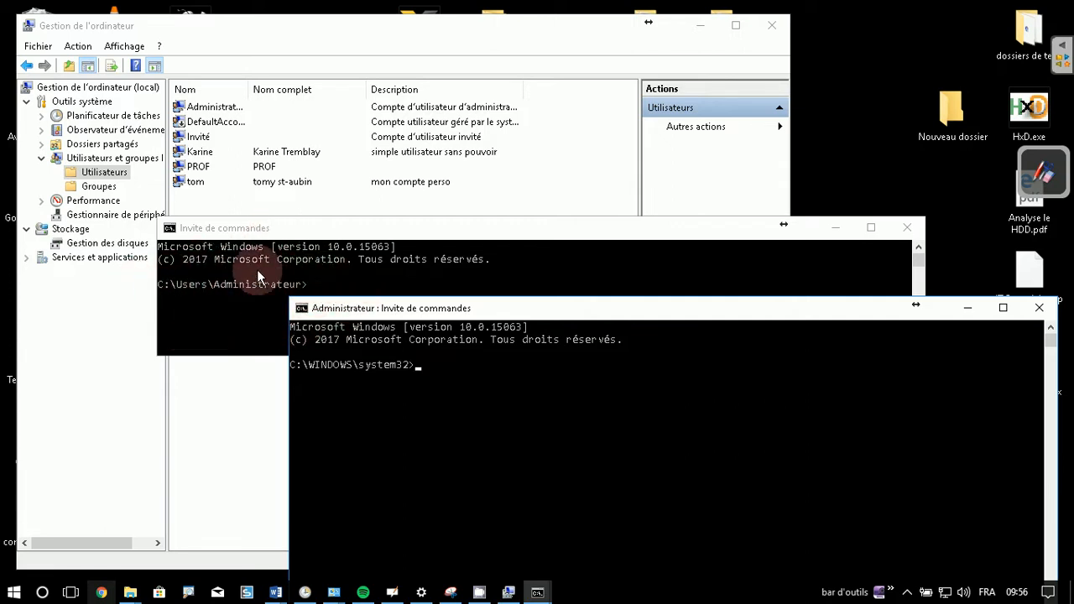
click(397, 242)
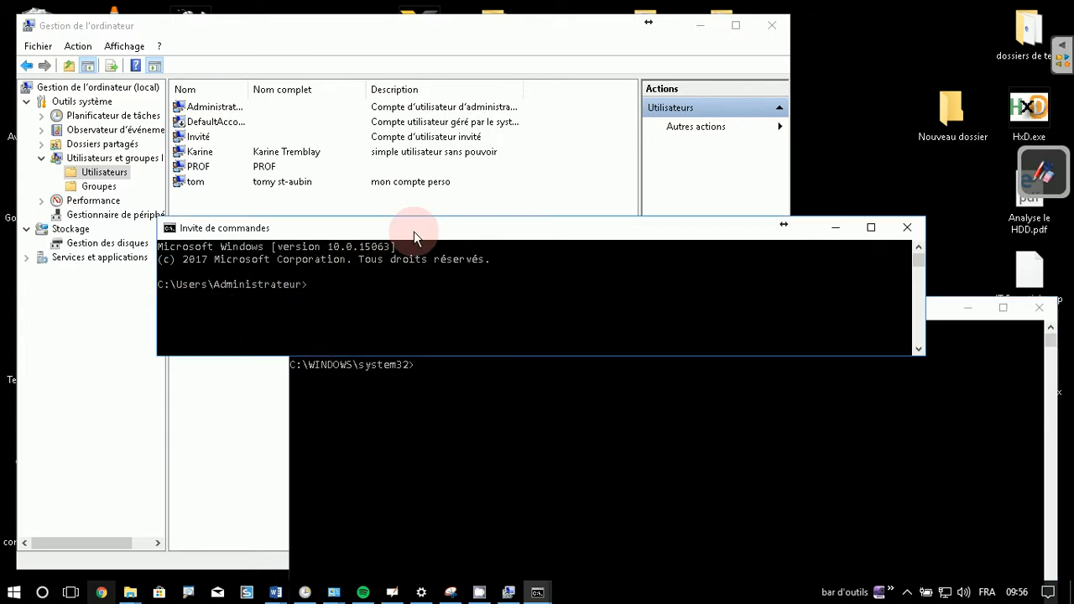
click(934, 317)
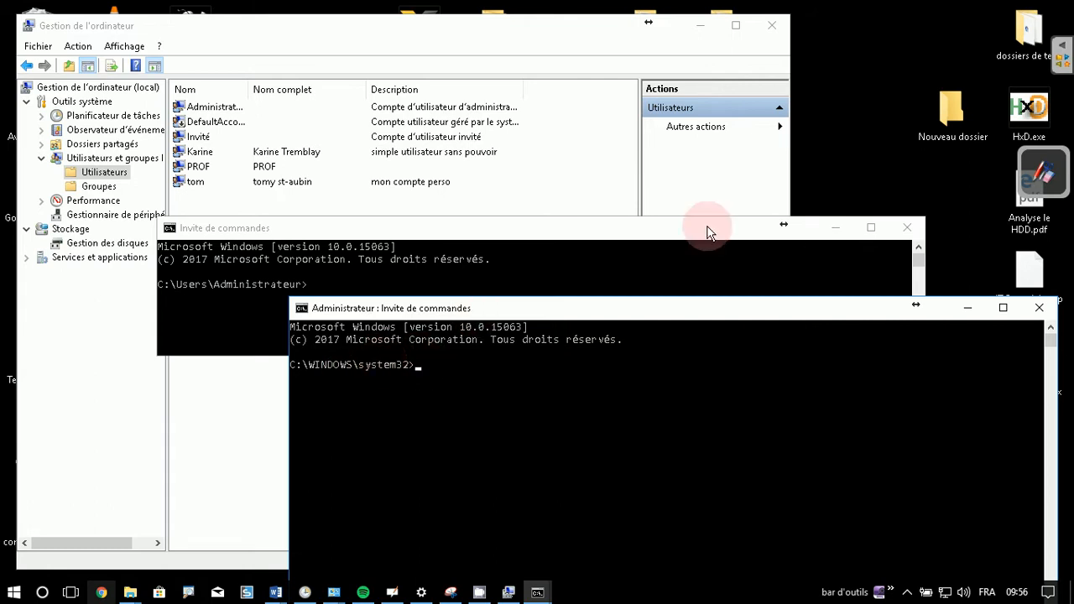
click(913, 234)
drag(727, 313, 579, 108)
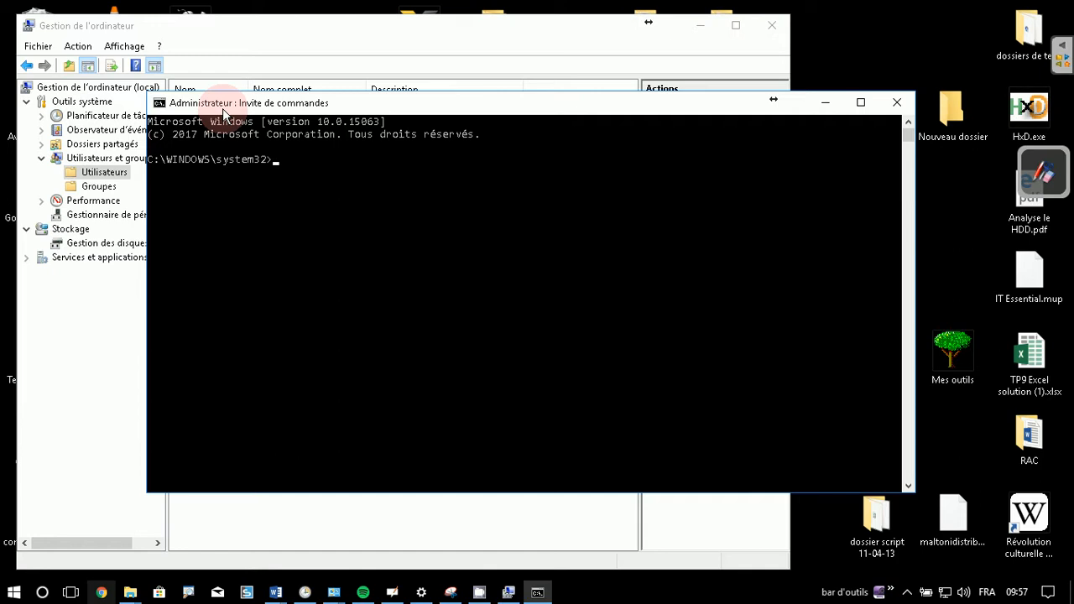
Run net, then 'net user' with the new account's name and /active:no, and close the prompt
text(net)
key(Return)
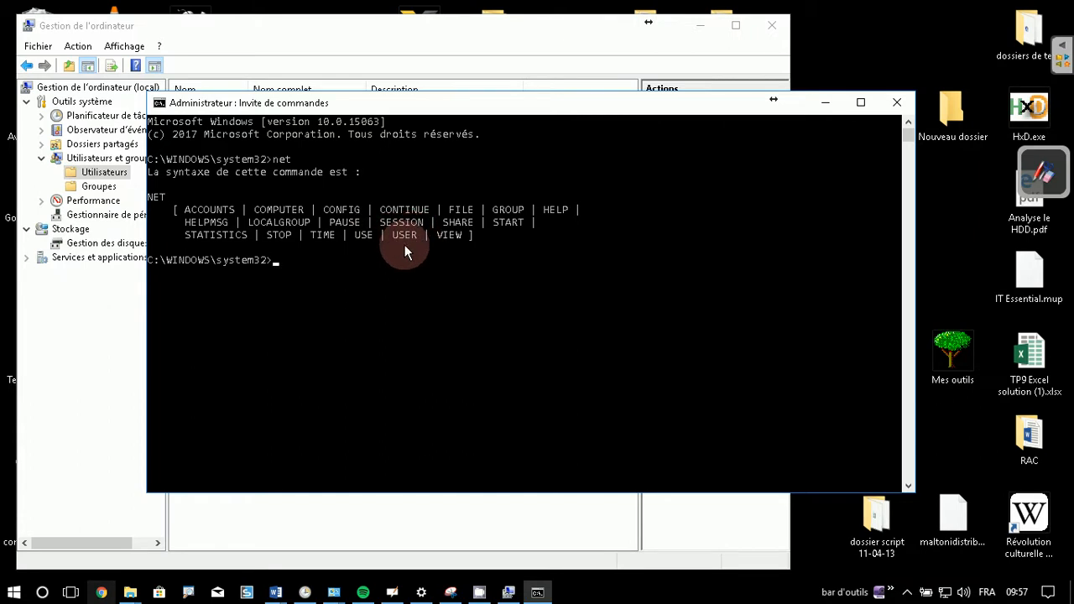
text(net user)
text(karine /active:no)
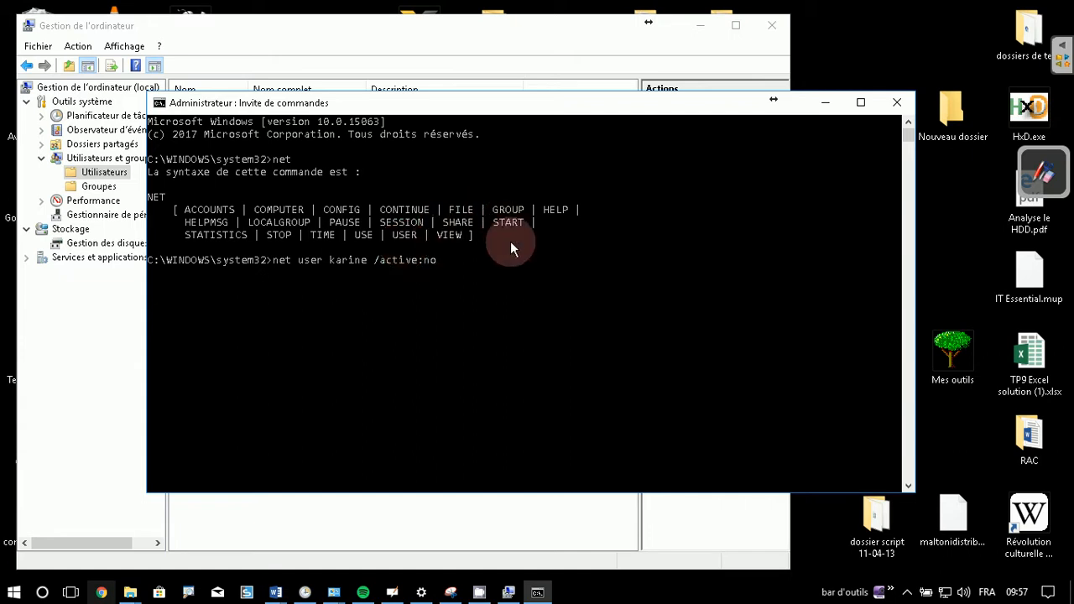
key(Return)
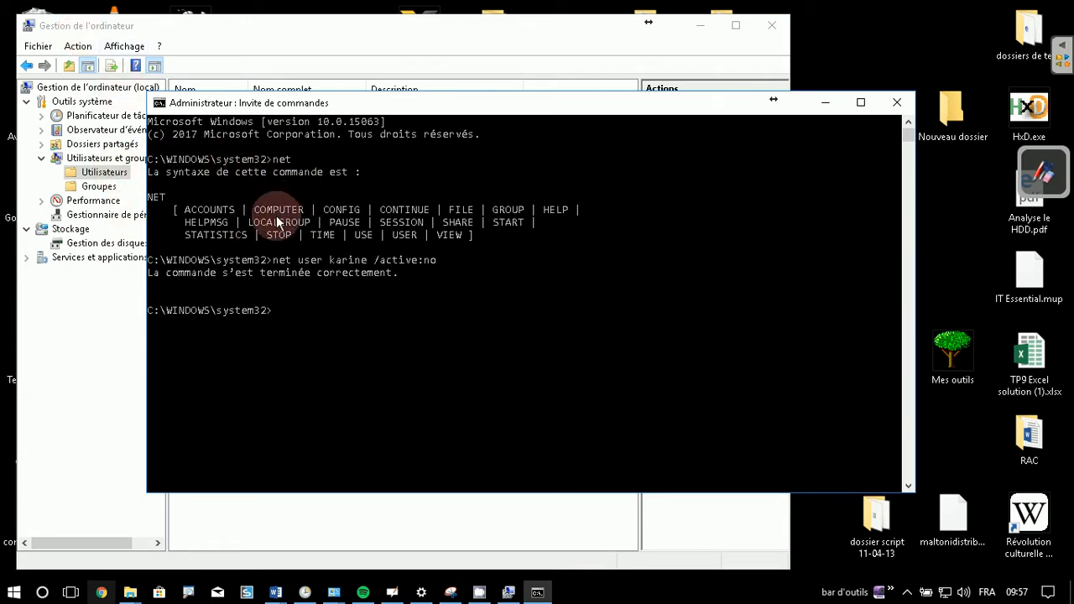
click(898, 103)
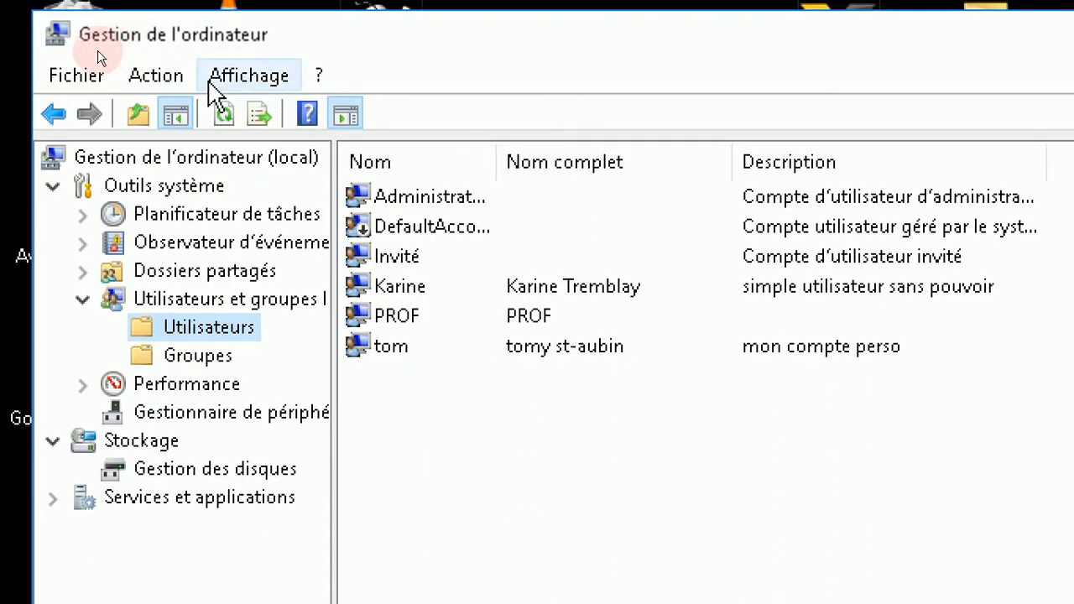
Refresh the Utilisateurs list and confirm the ordinary user's properties show 'Le compte est désactivé'
click(225, 123)
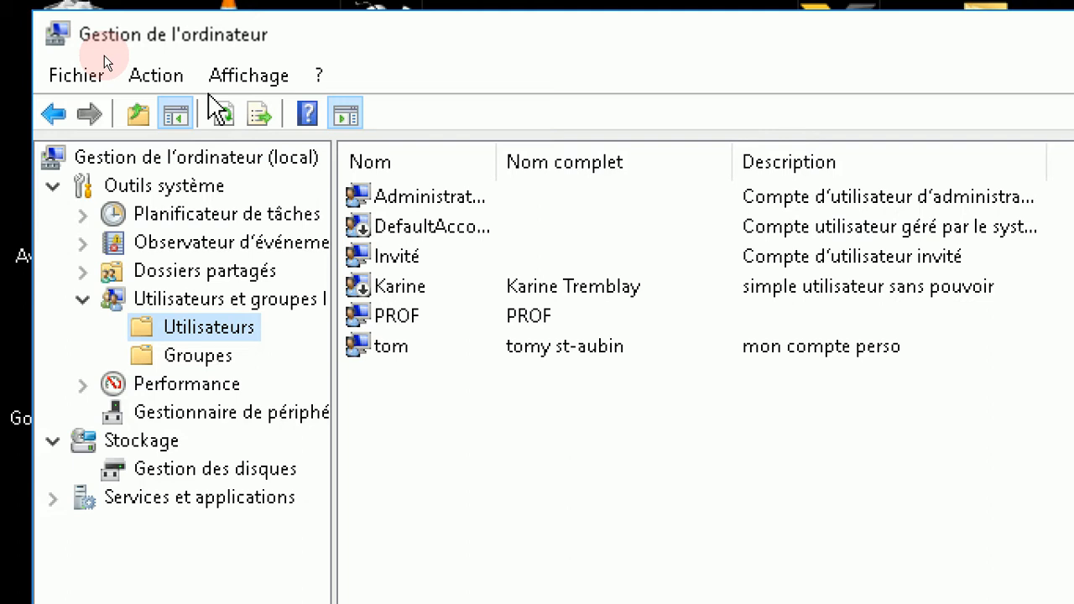
click(409, 288)
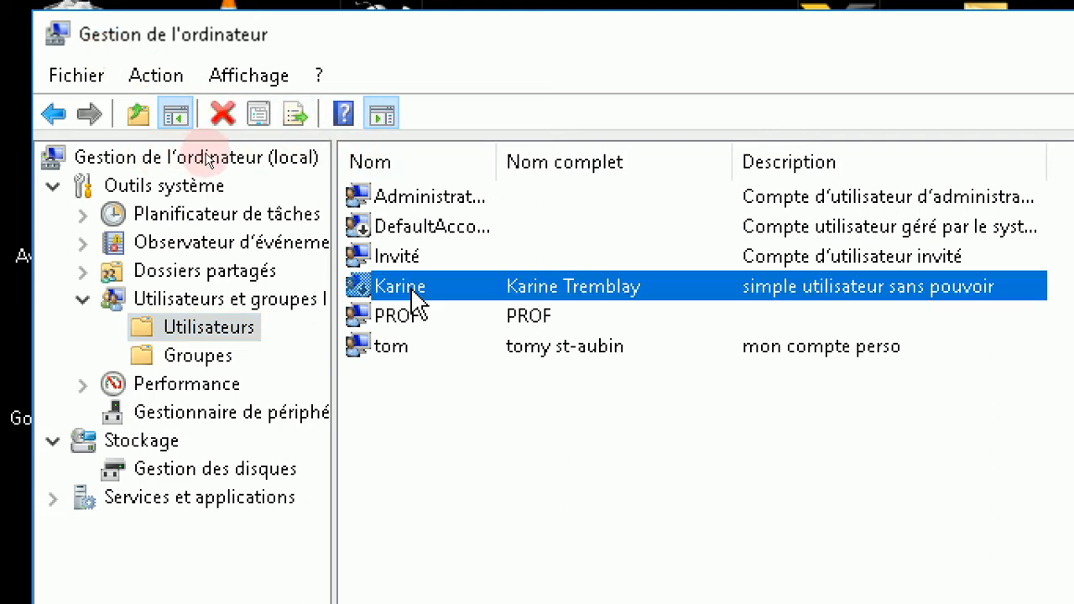
right_click(411, 287)
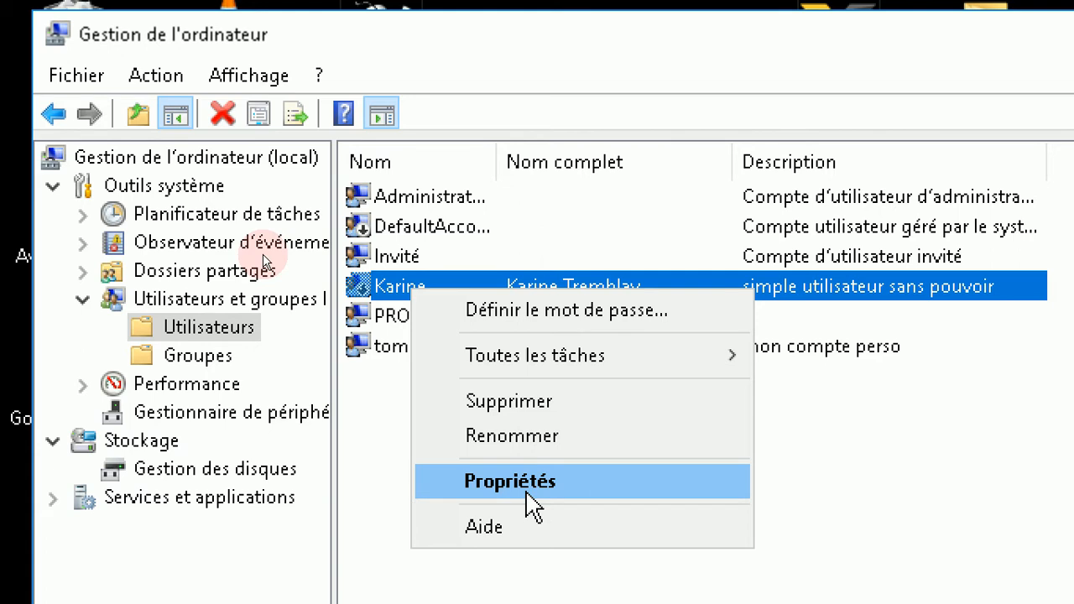
click(534, 501)
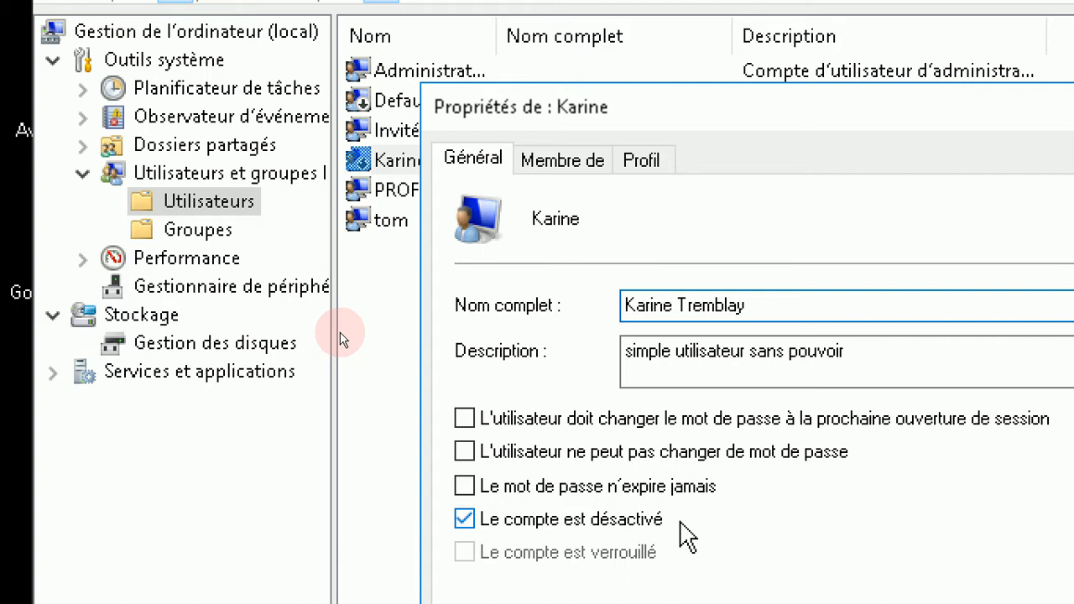
key(Return)
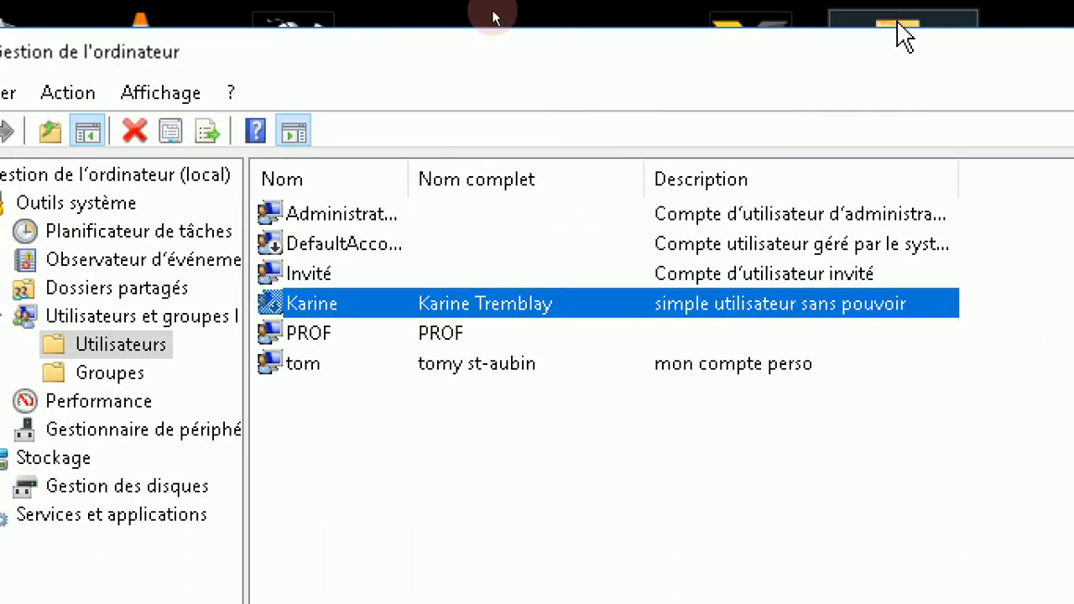
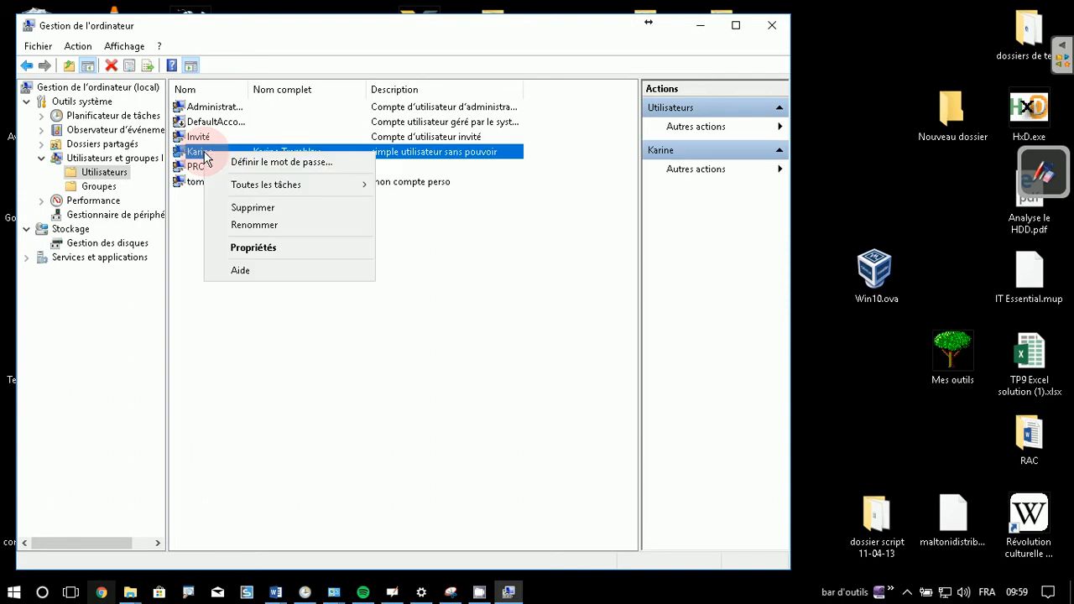
Check that the standard user's Membre de tab lists only Utilisateurs, then close its properties
click(245, 244)
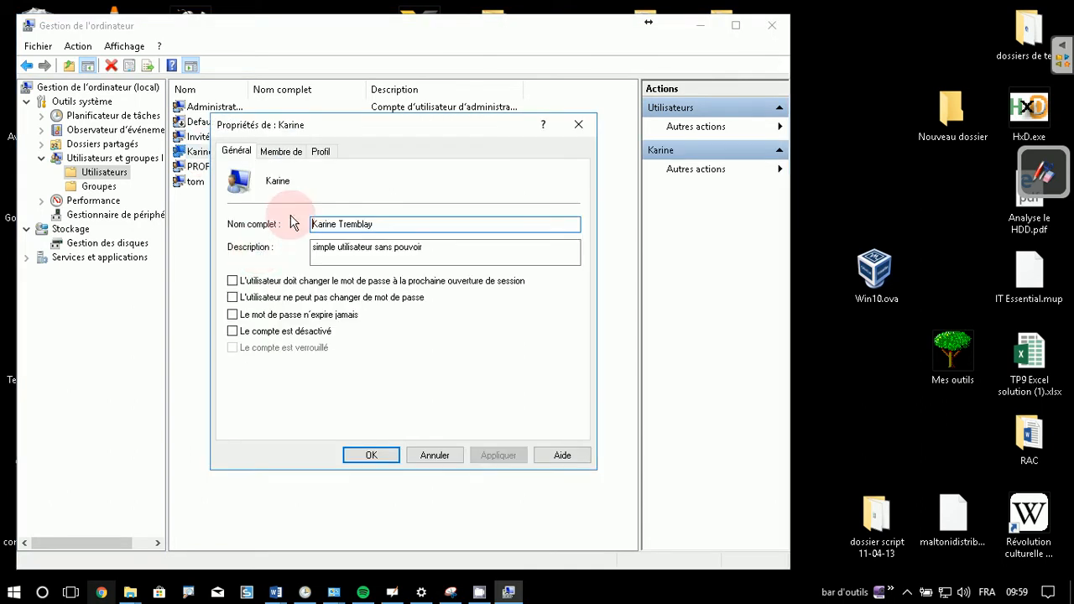
click(281, 152)
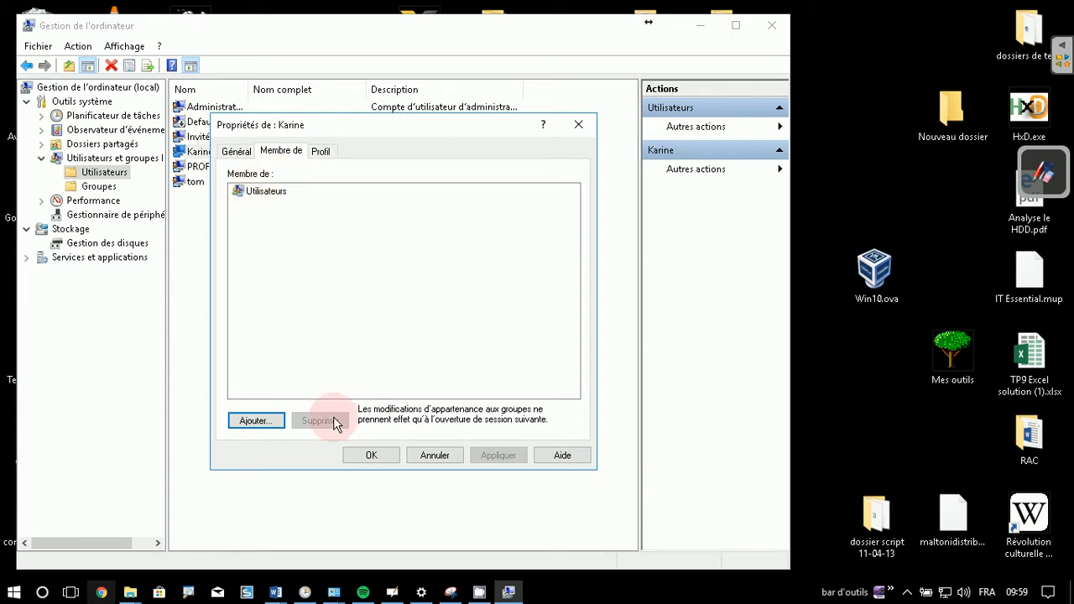
click(372, 455)
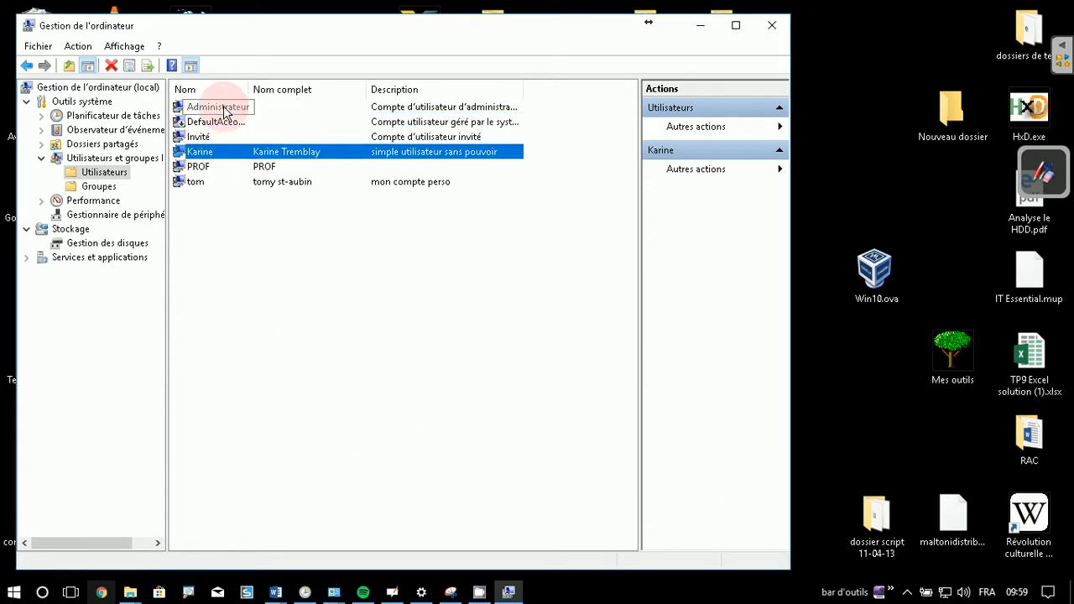
Select the PROF account, then the Administrateur account, and open the Start menu
click(203, 168)
click(210, 107)
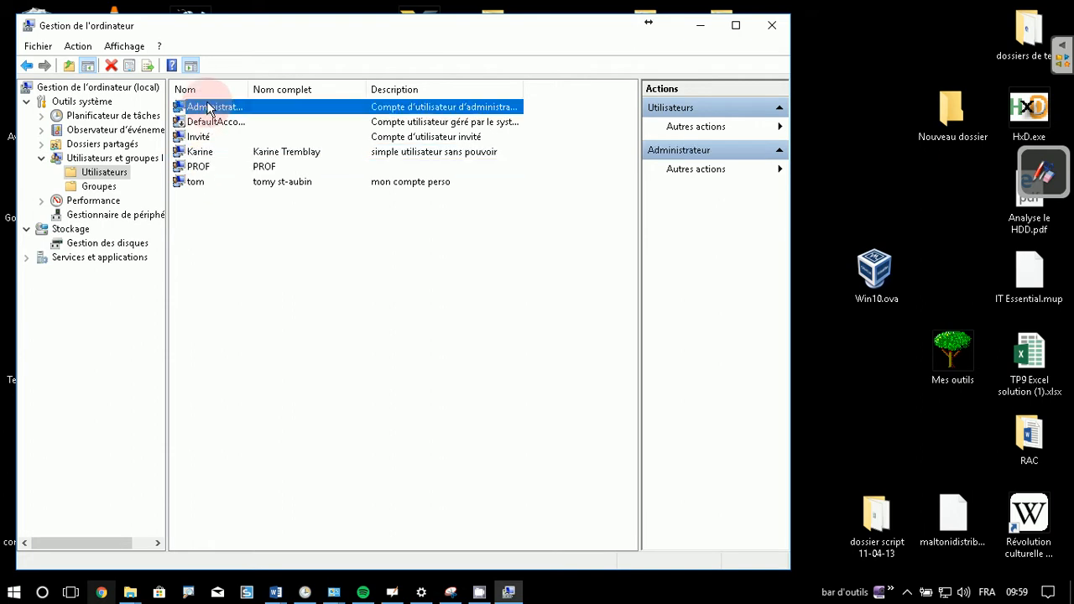
click(24, 590)
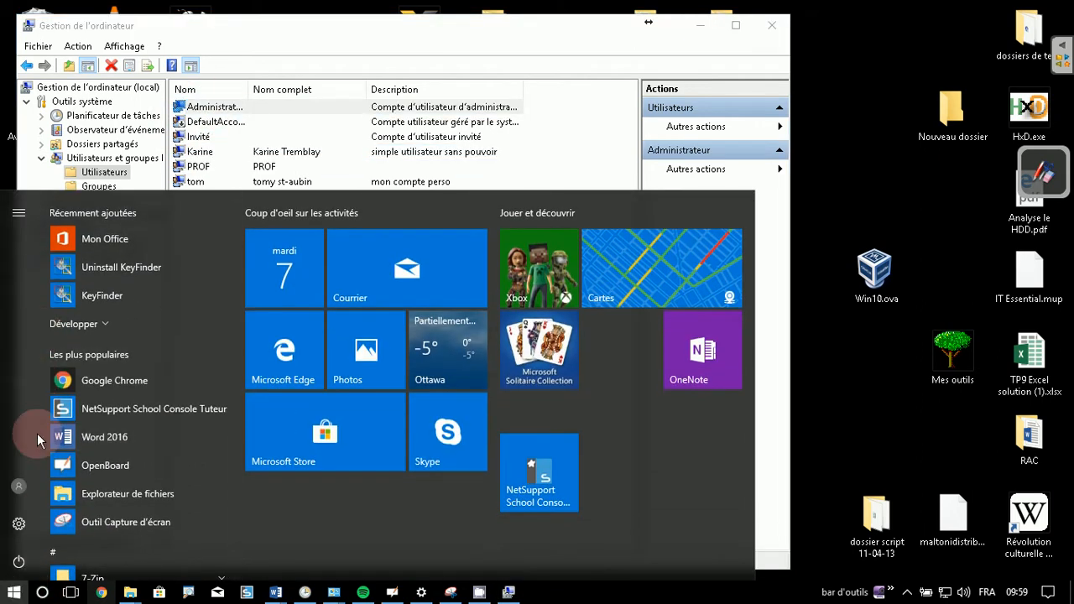
Open the Administrateur account's properties and view its Administrateurs membership under Membre de
right_click(233, 107)
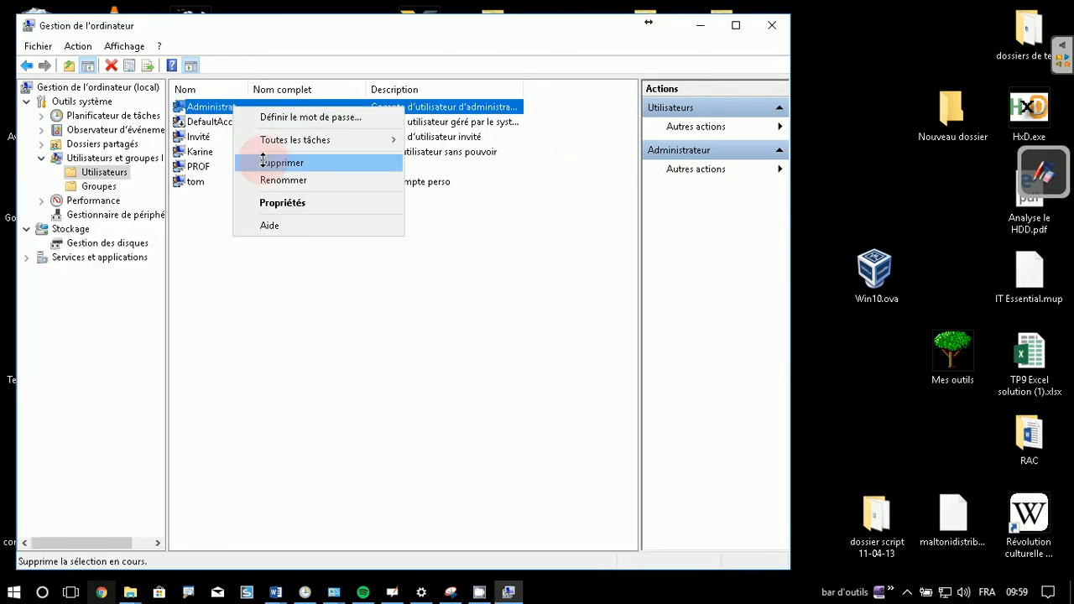
click(282, 203)
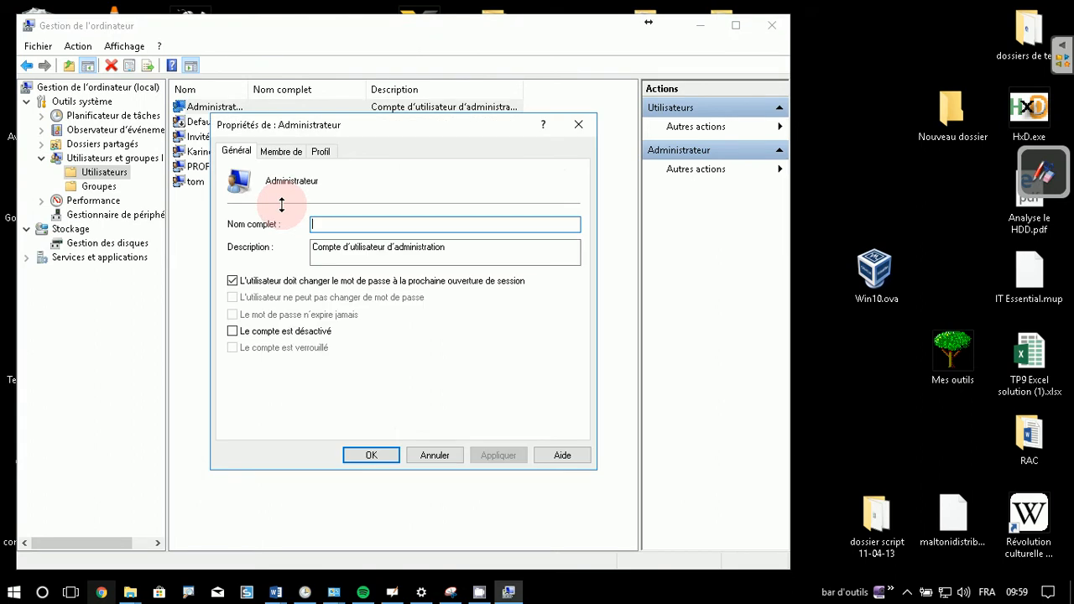
click(281, 150)
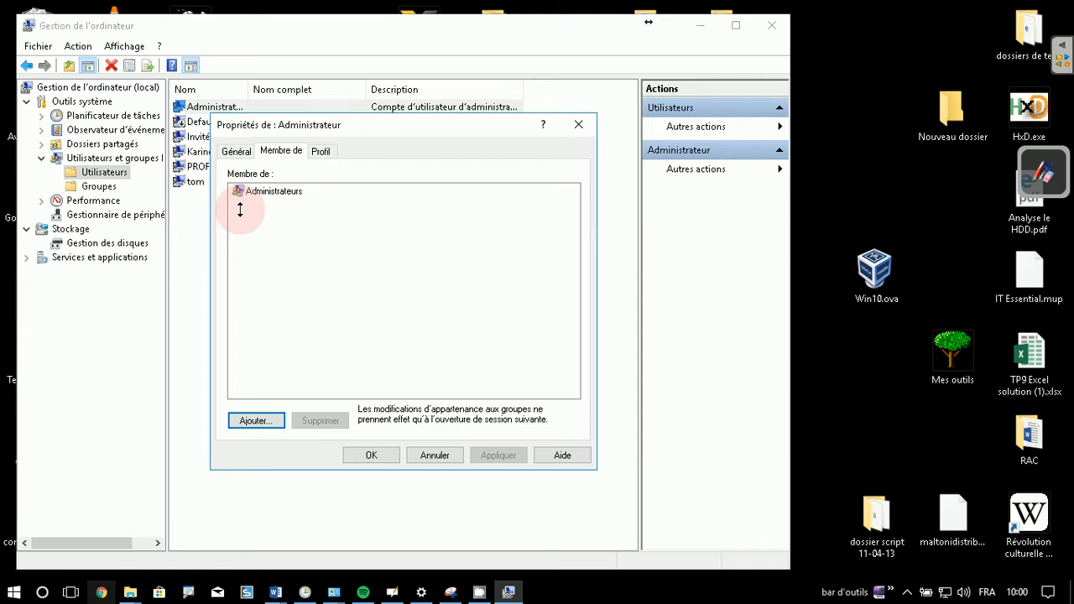
Close Administrateur's properties and recheck that the standard user belongs only to Utilisateurs
click(579, 124)
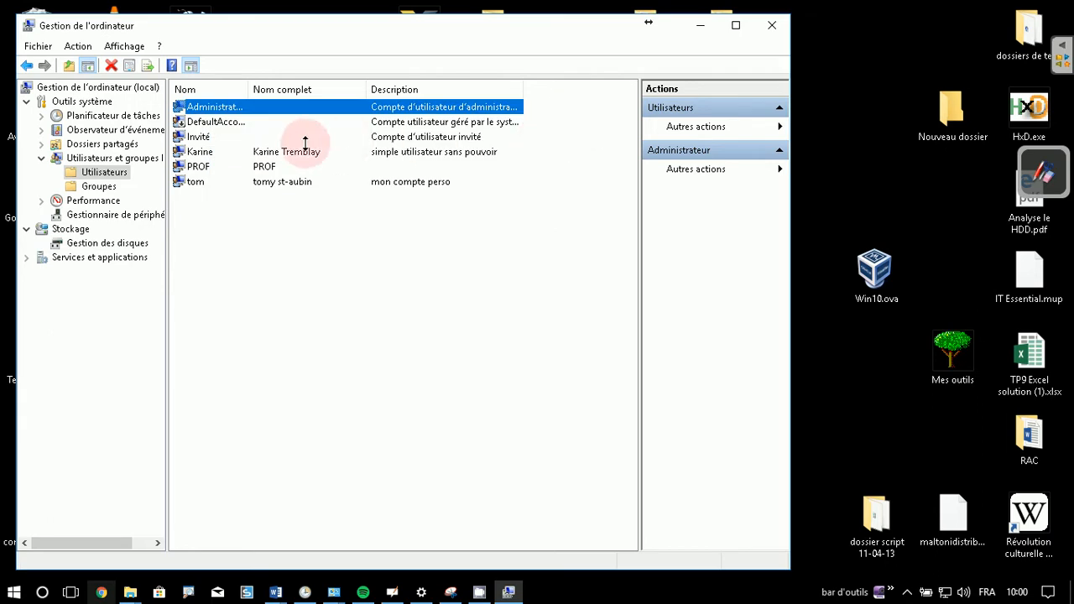
right_click(195, 152)
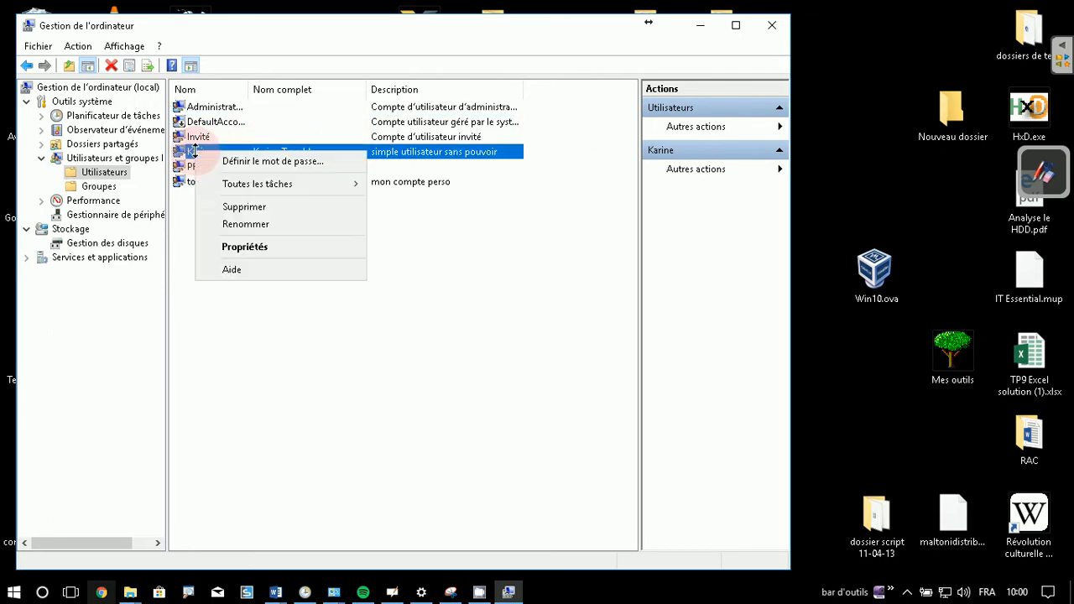
click(257, 246)
click(281, 151)
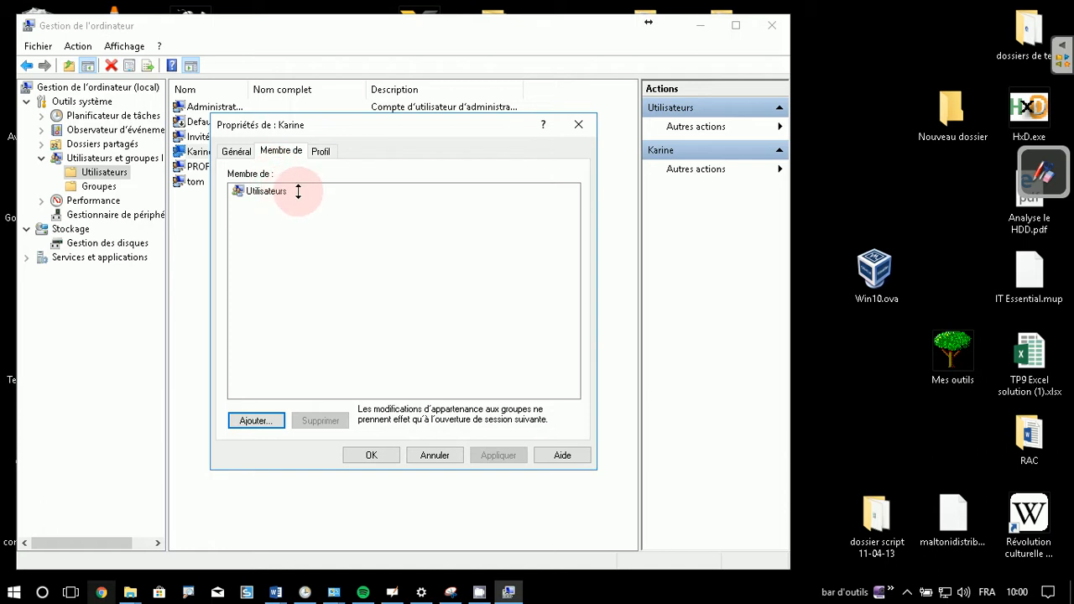
click(578, 124)
Open the PROF account's properties from its context menu
click(203, 108)
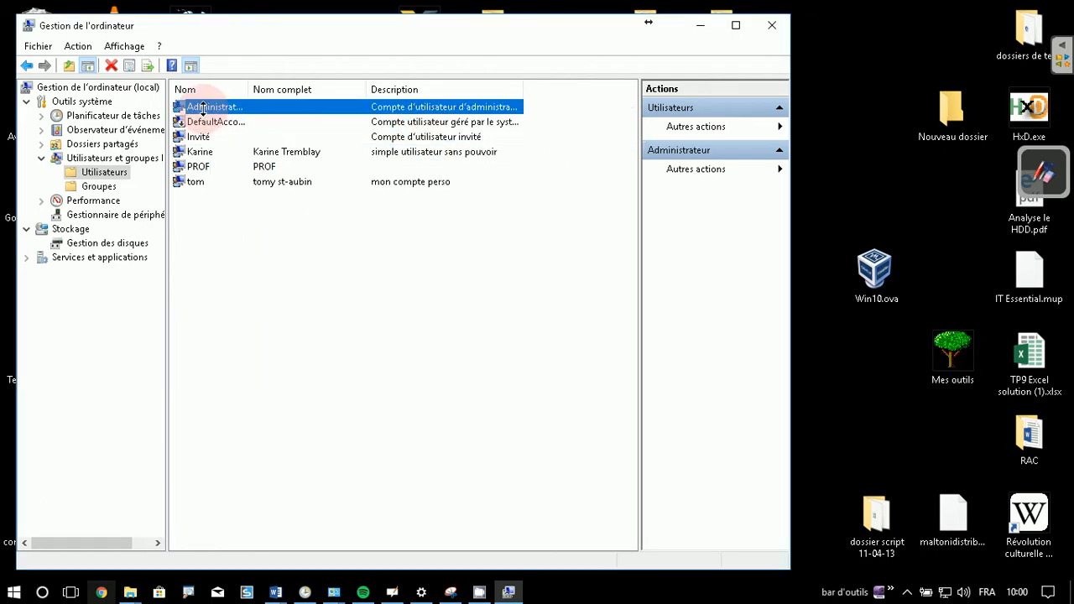
right_click(202, 107)
click(191, 174)
right_click(199, 166)
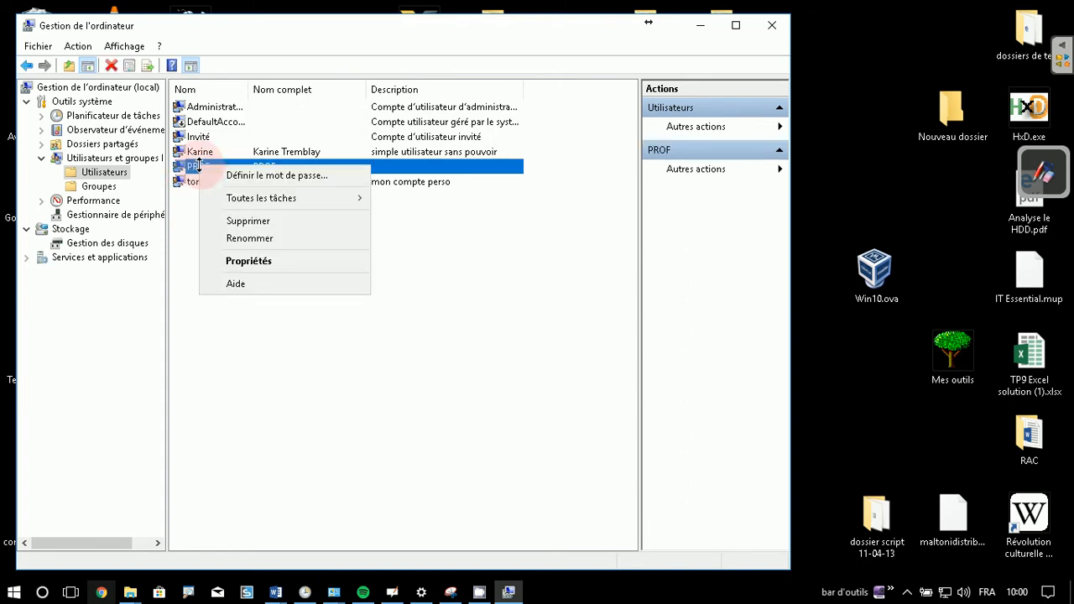
click(247, 261)
Remove PROF from the Utilisateurs group so only Administrateurs remains, and confirm with OK
click(293, 150)
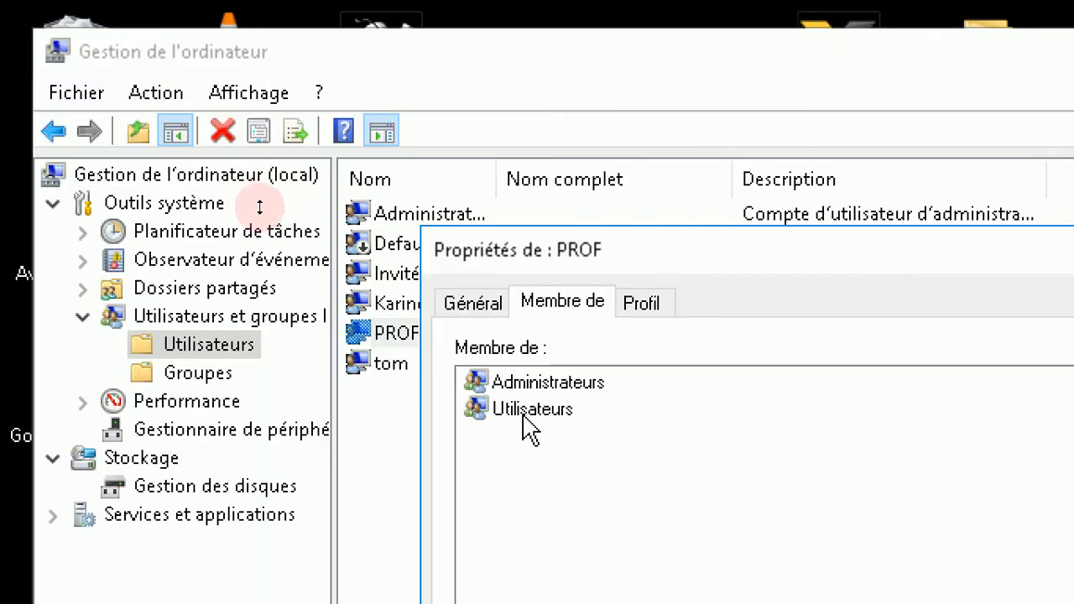
click(535, 409)
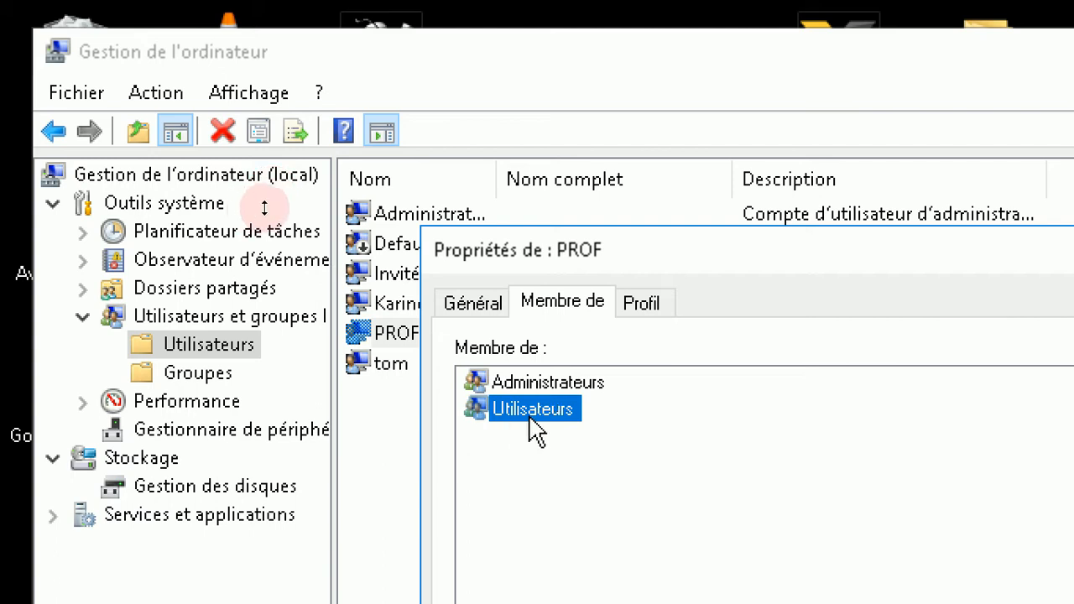
drag(831, 248, 629, 84)
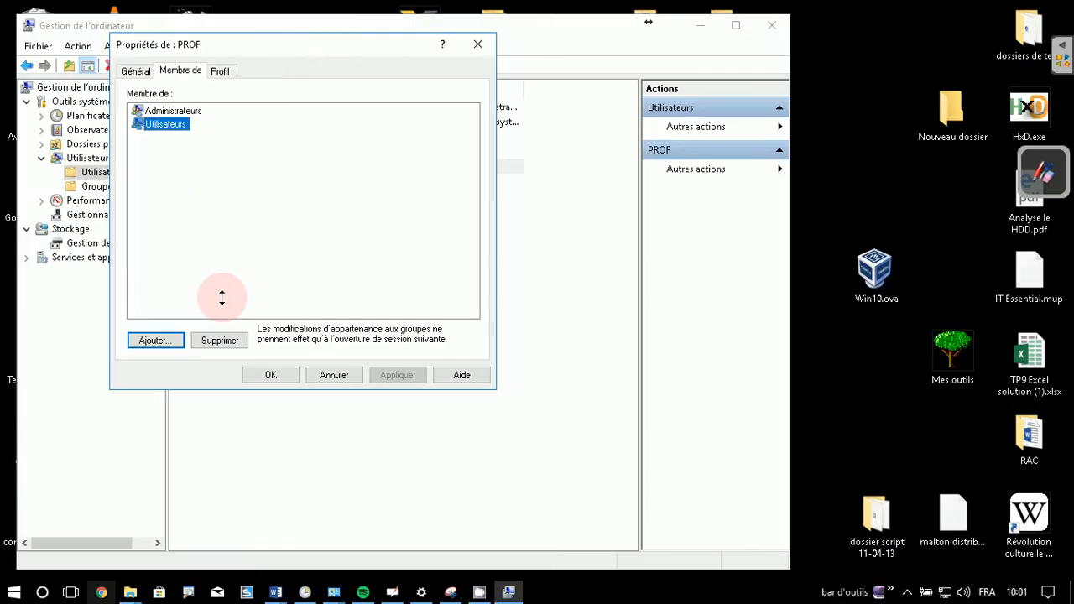
click(225, 335)
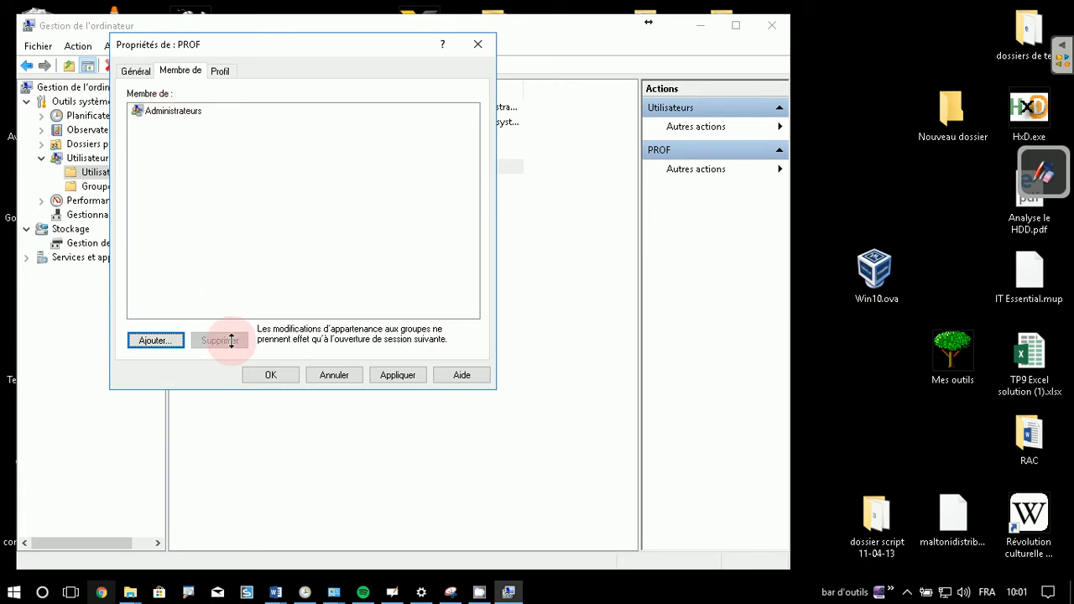
click(271, 375)
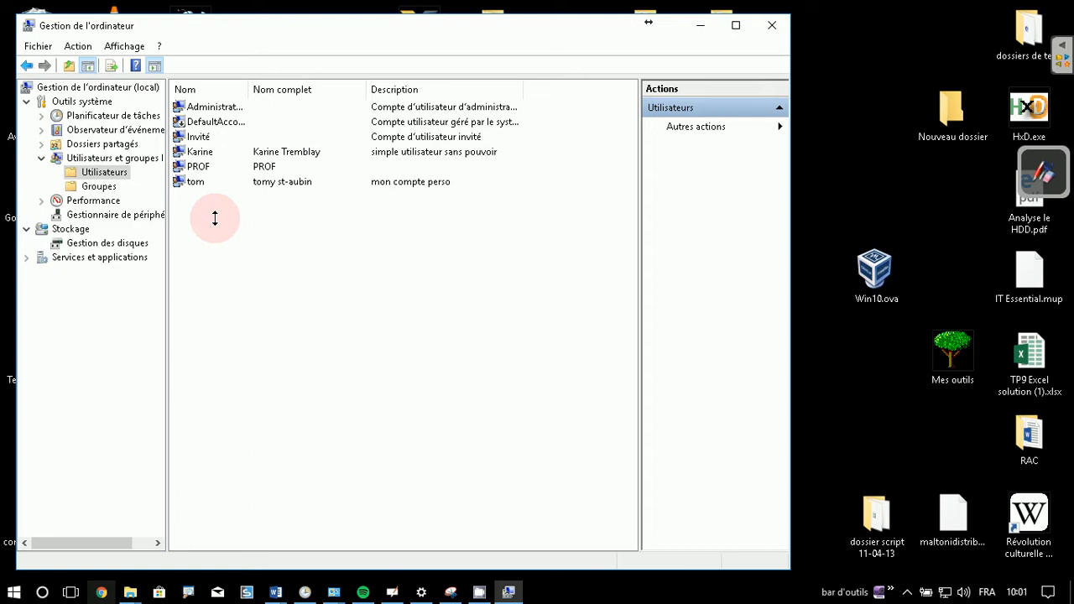
Open the standard user's Membre de tab and start adding it to another group via Ajouter…
right_click(200, 152)
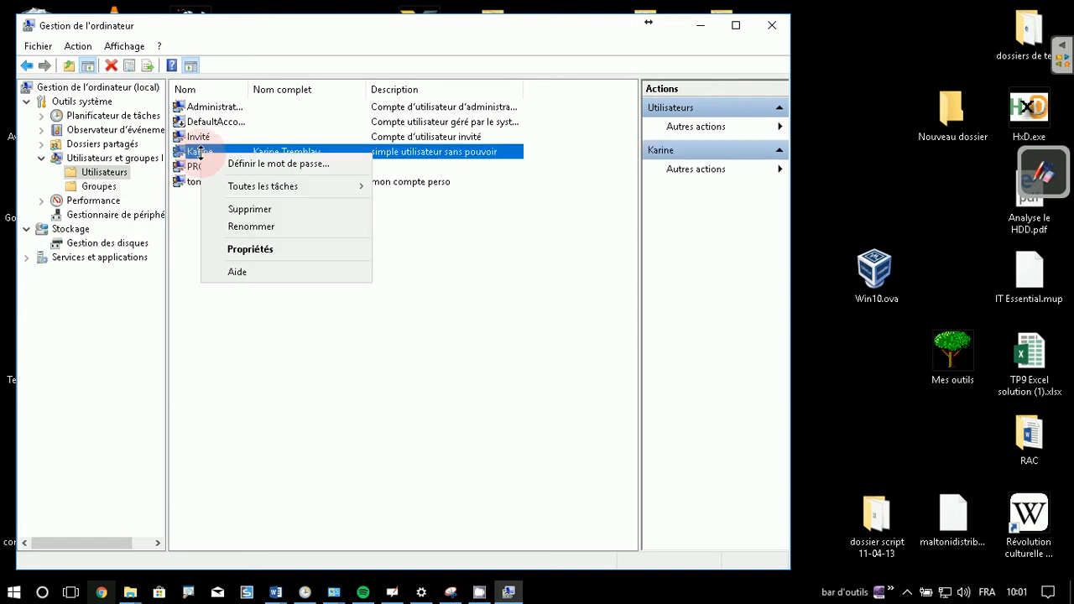
click(250, 250)
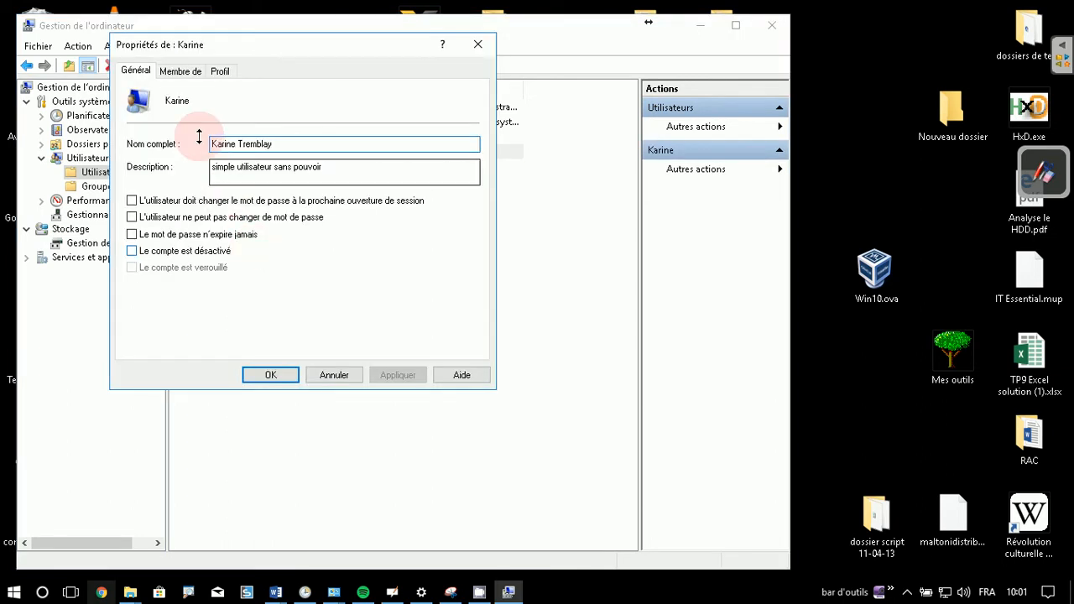
click(181, 71)
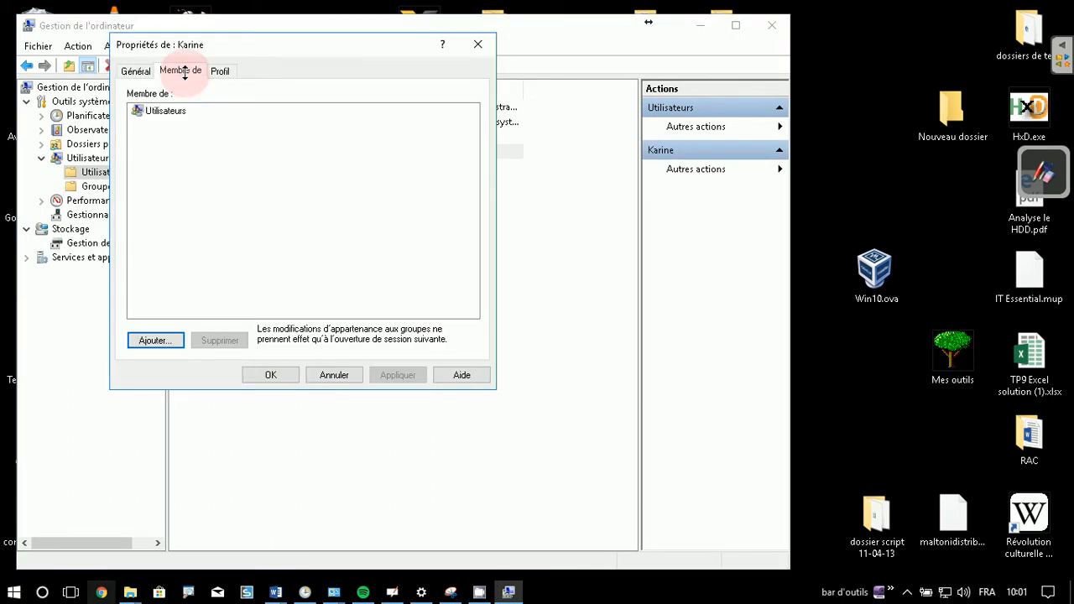
click(148, 339)
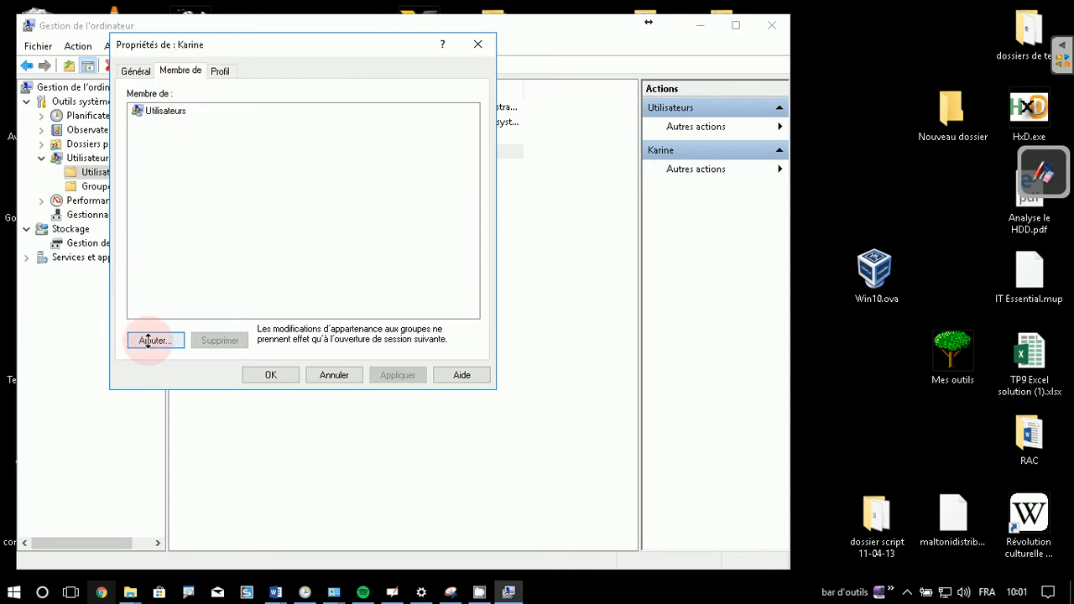
click(179, 71)
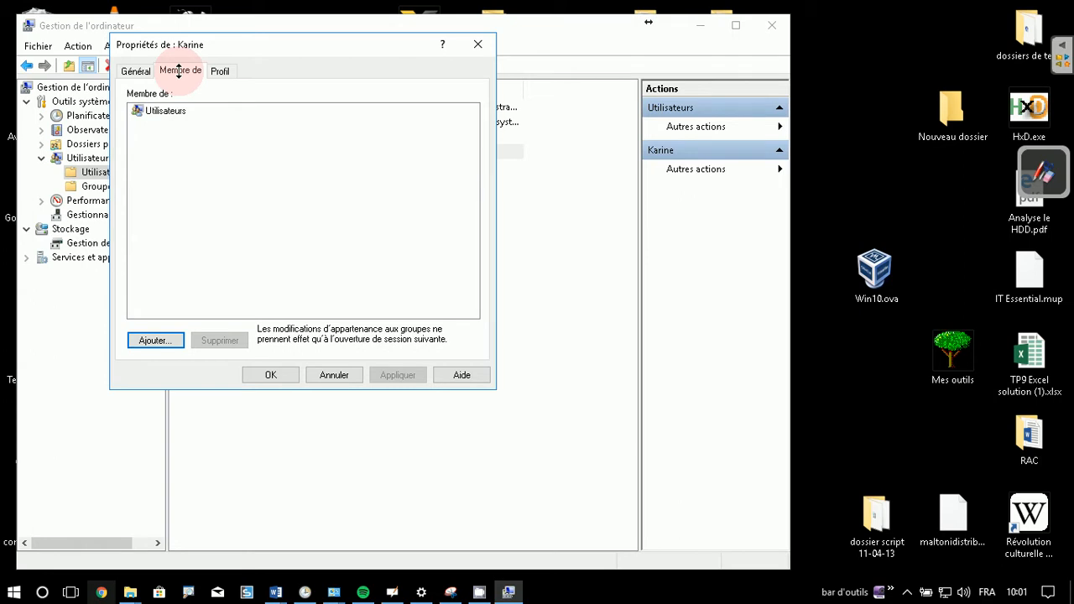
click(152, 339)
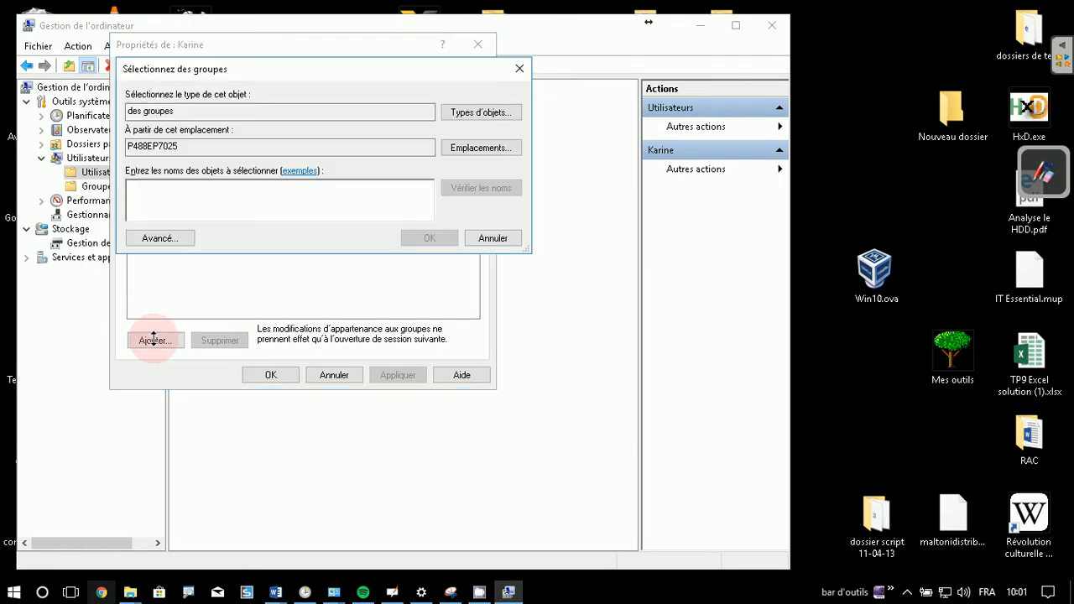
click(154, 188)
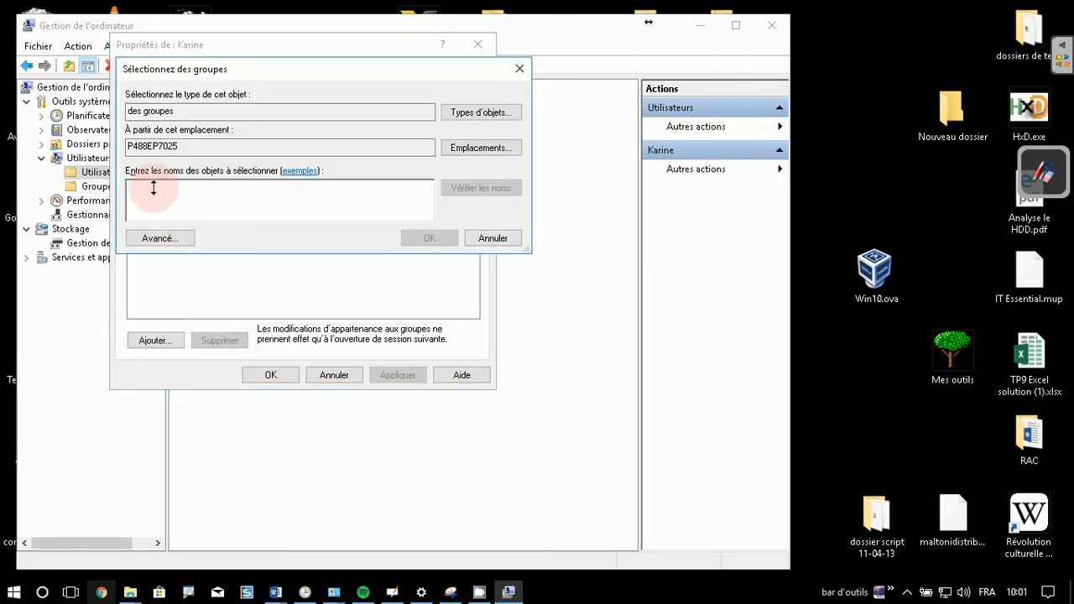
text(admini)
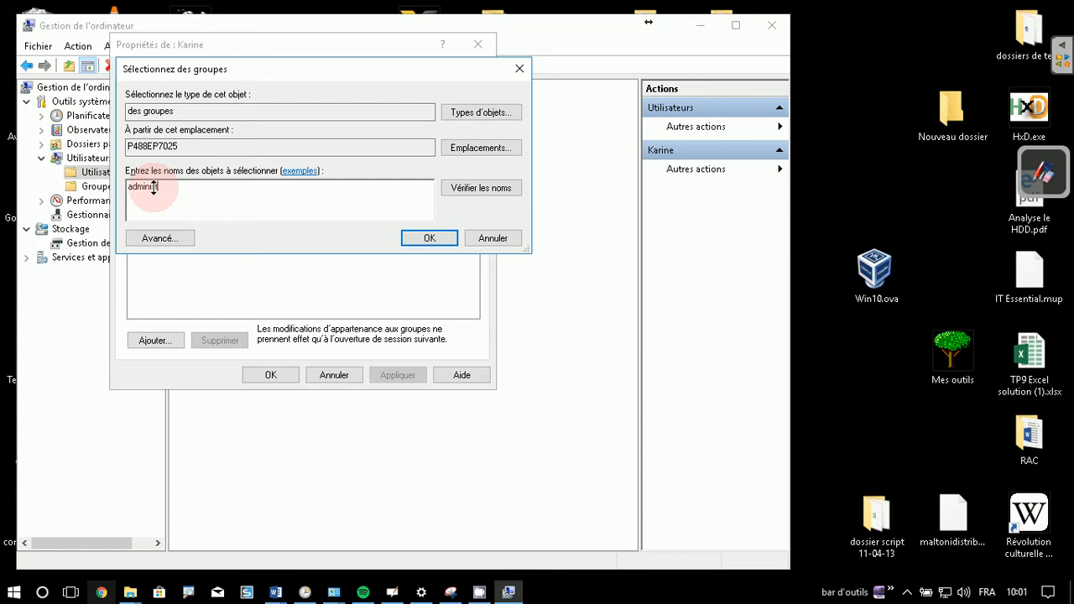
text(strateurs)
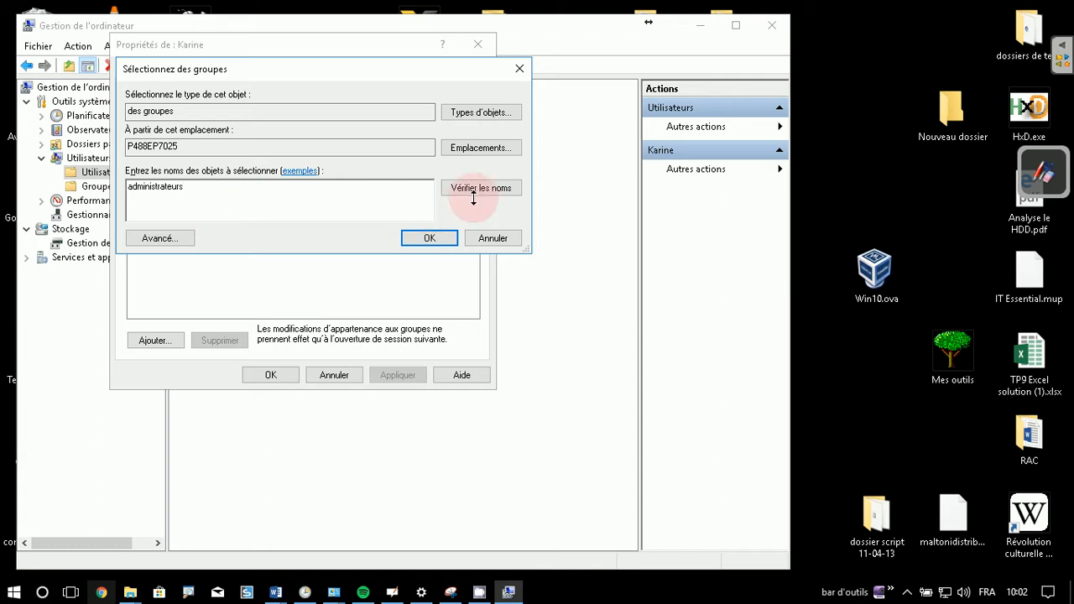
click(476, 189)
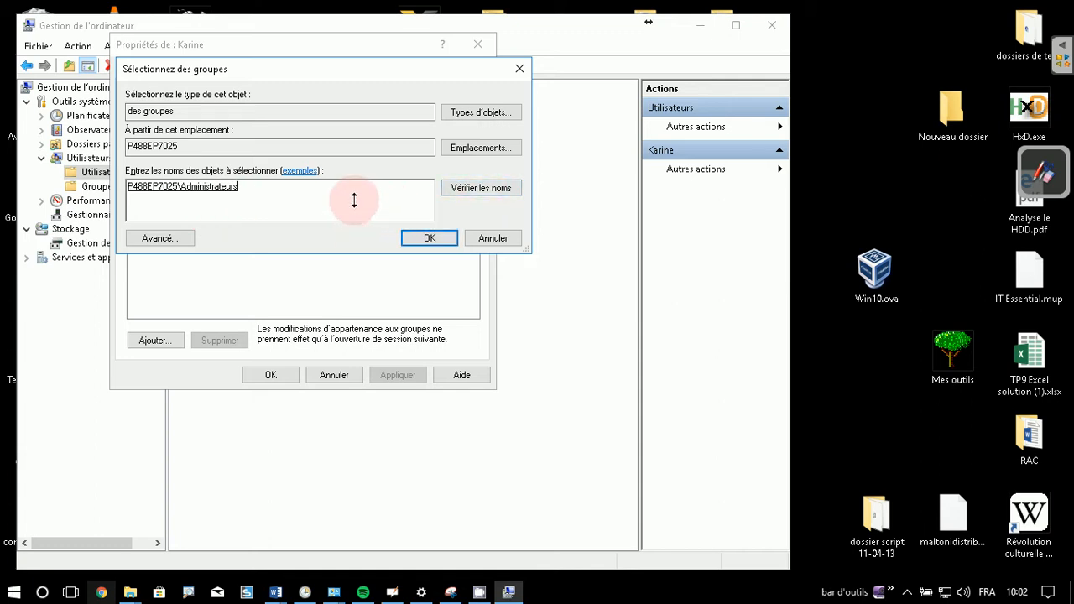
double_click(204, 188)
key(Delete)
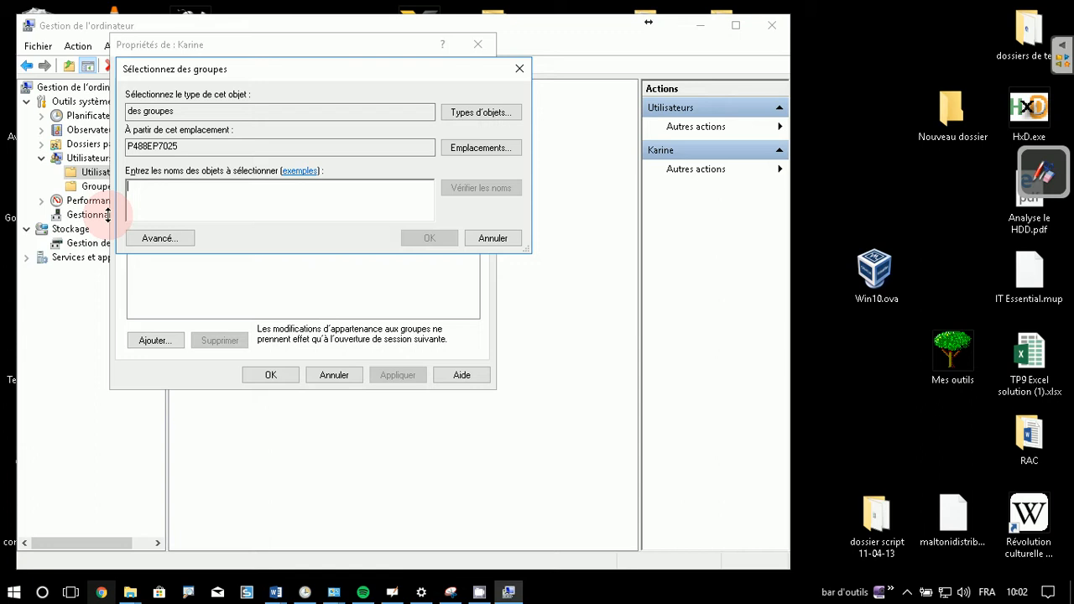
Search all groups through Avancé… and add the standard user to Administrateurs
click(157, 238)
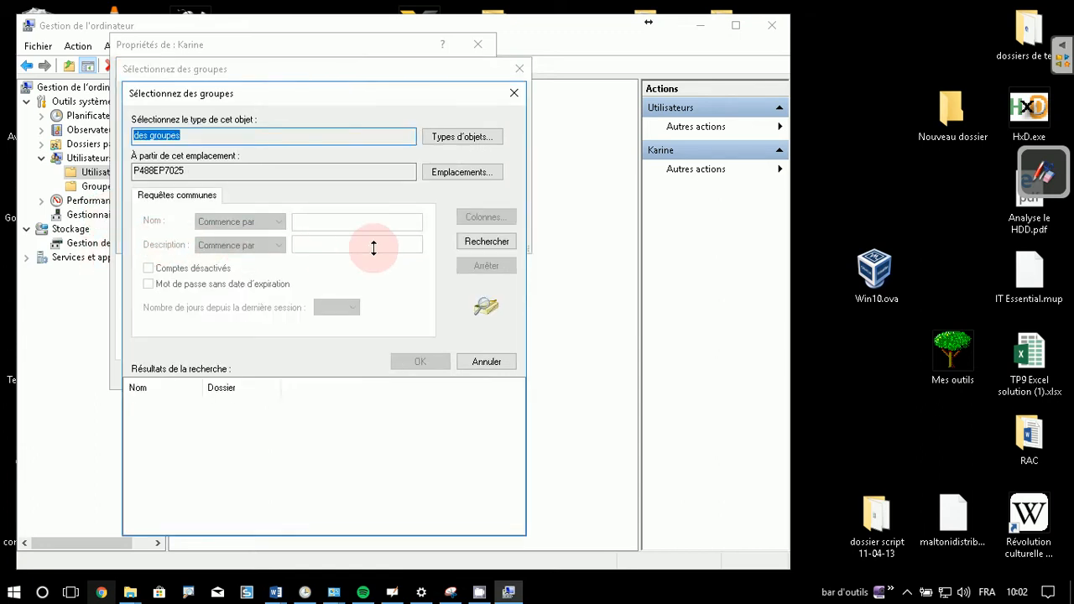
click(476, 242)
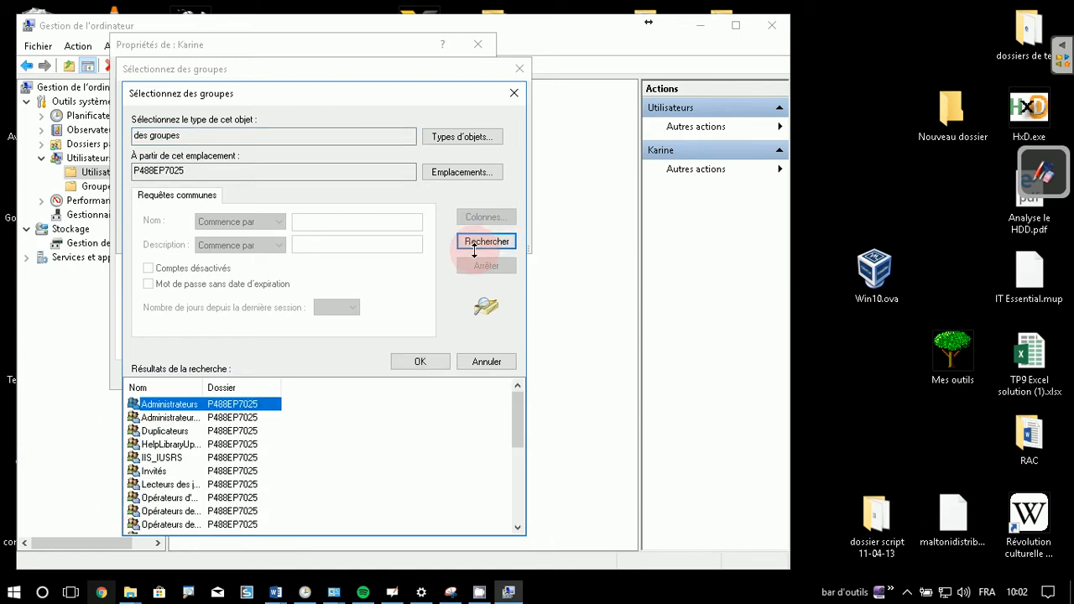
drag(201, 387, 281, 389)
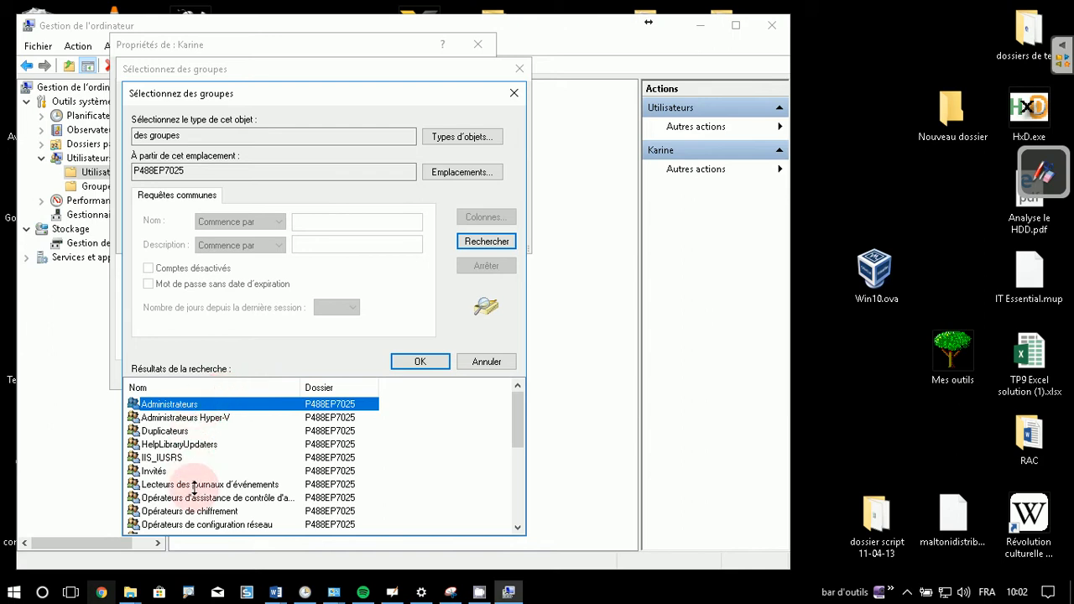
scroll(194, 489, down, 3)
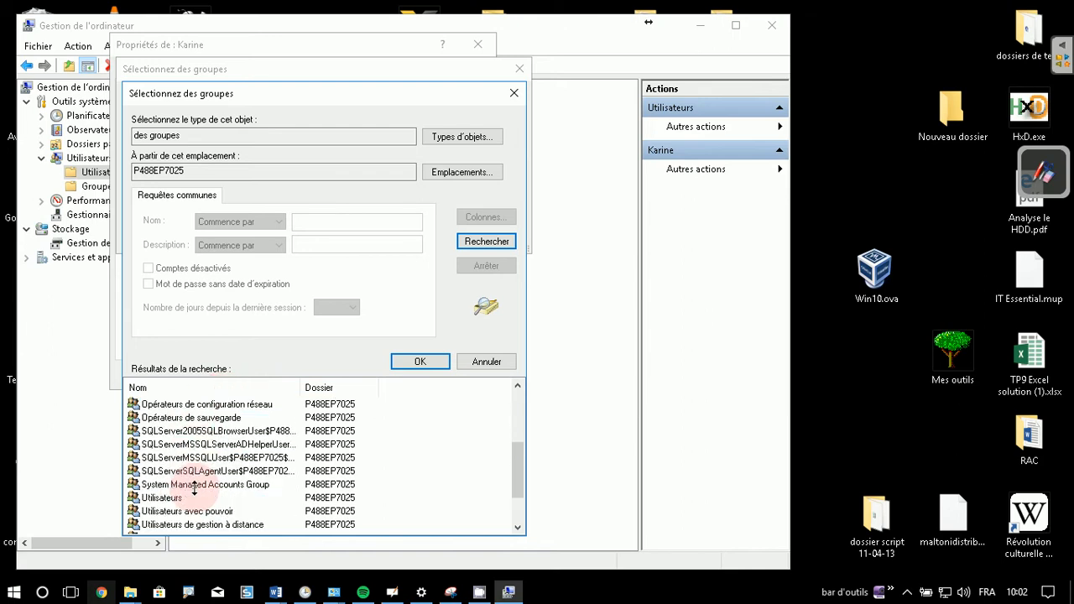
scroll(194, 485, up, 3)
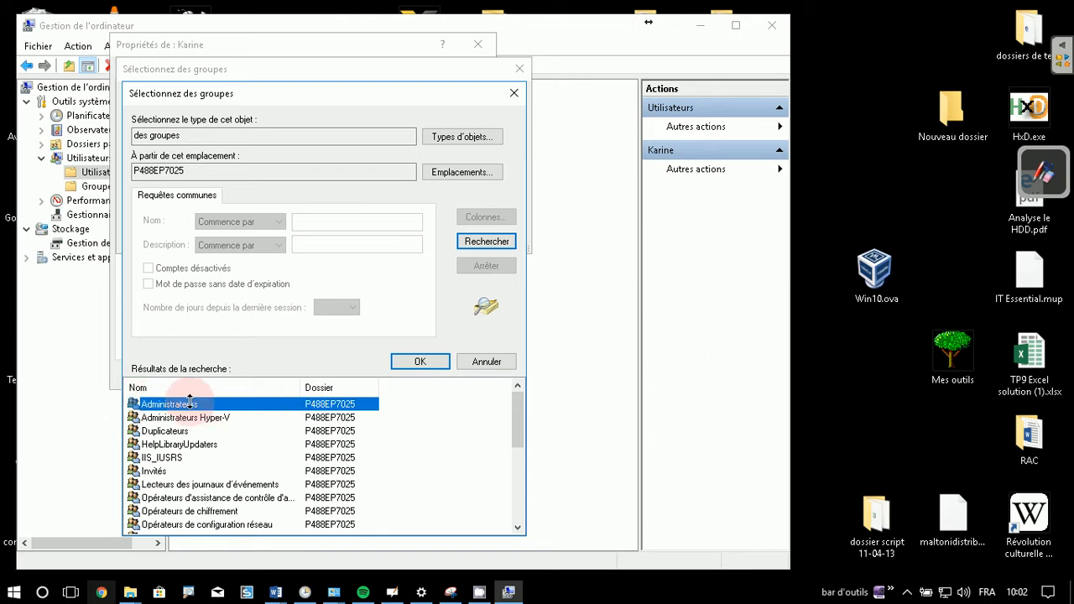
click(406, 361)
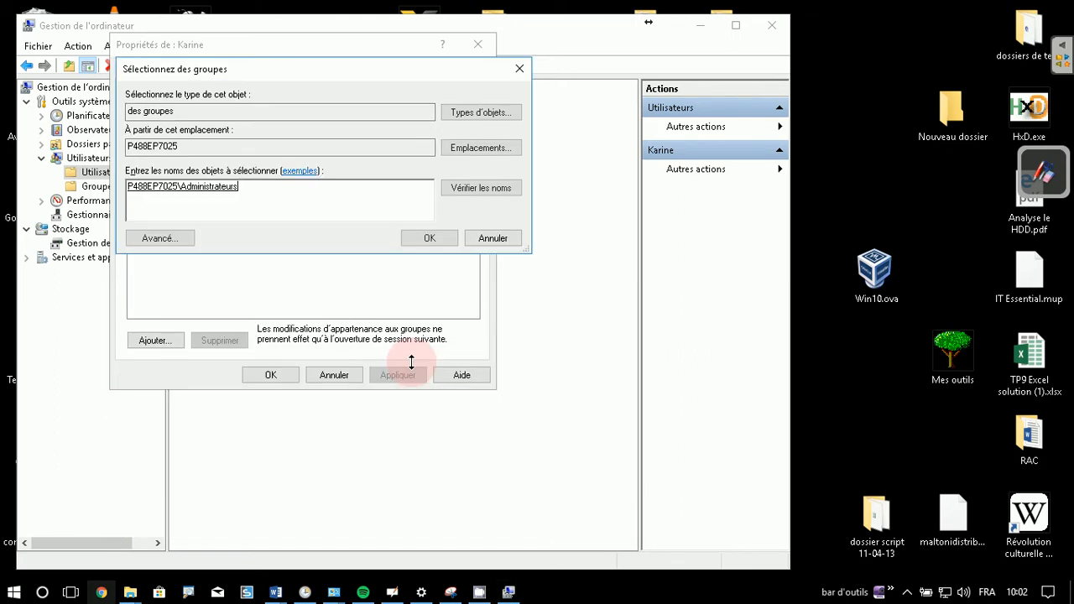
click(427, 237)
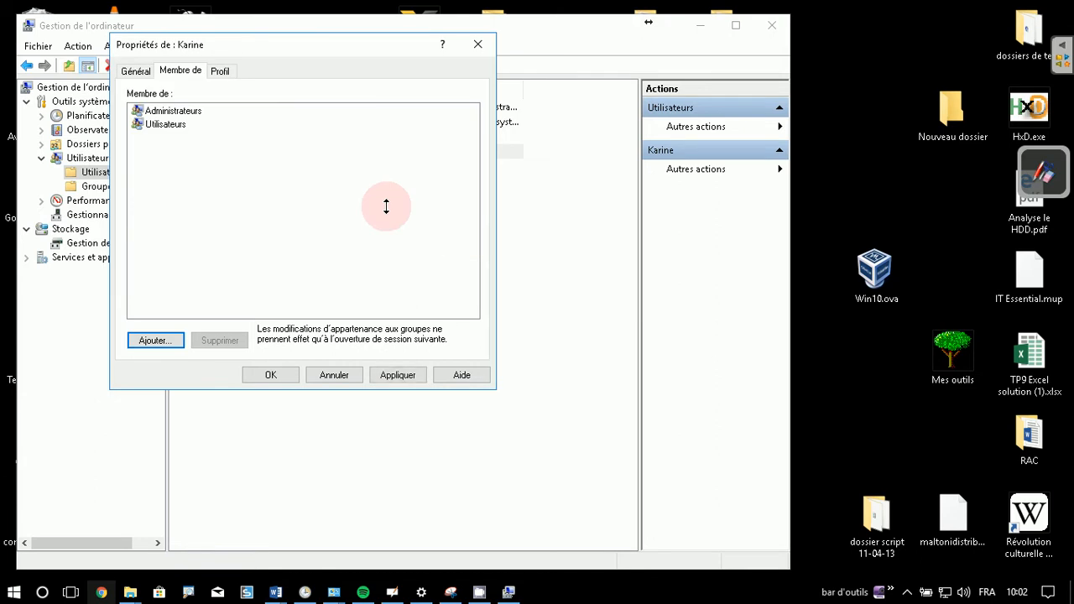
Remove the standard user's Utilisateurs membership and save its properties
click(163, 124)
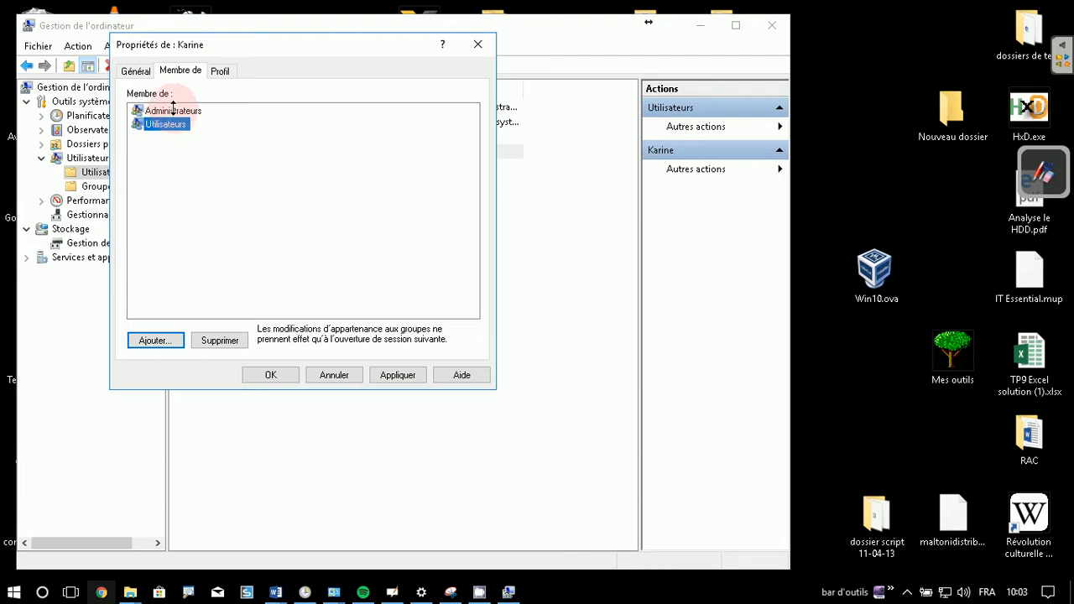
click(210, 340)
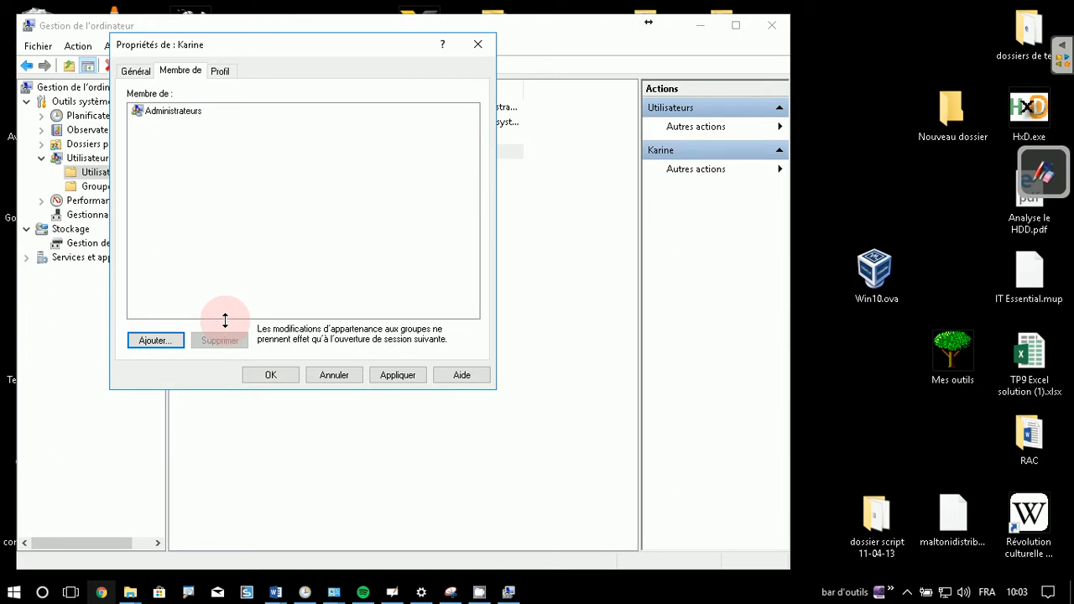
click(269, 374)
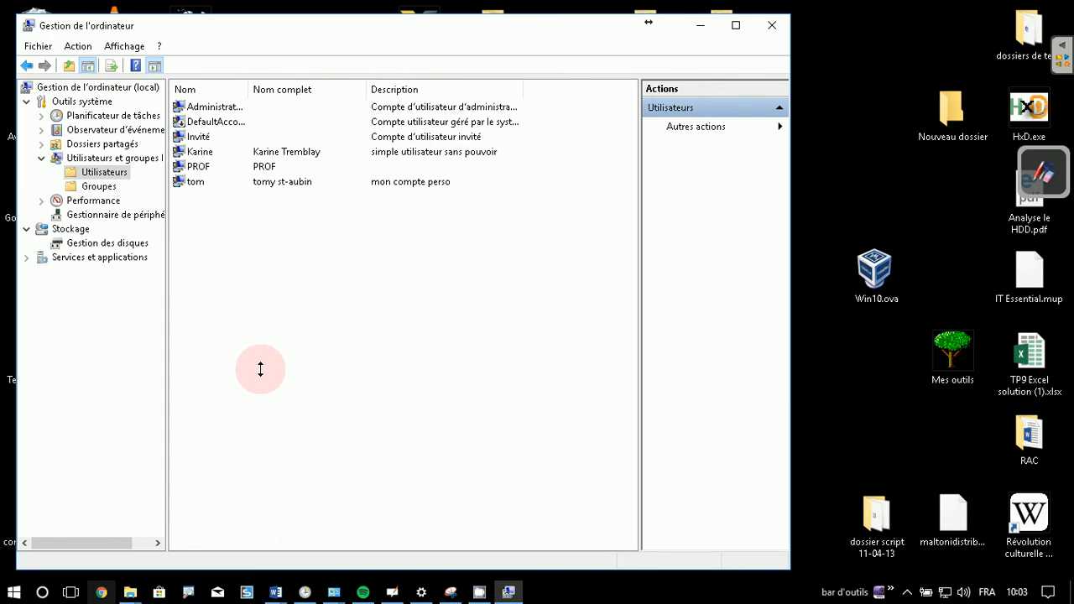
Open the Administrateurs group's properties from the Groupes list
click(110, 186)
click(246, 107)
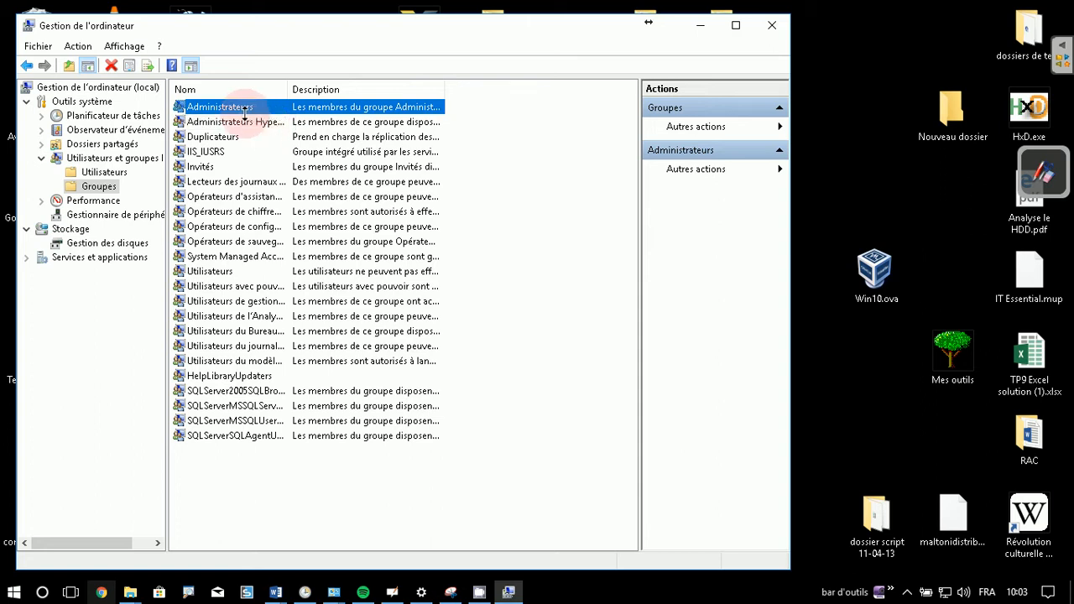
right_click(247, 109)
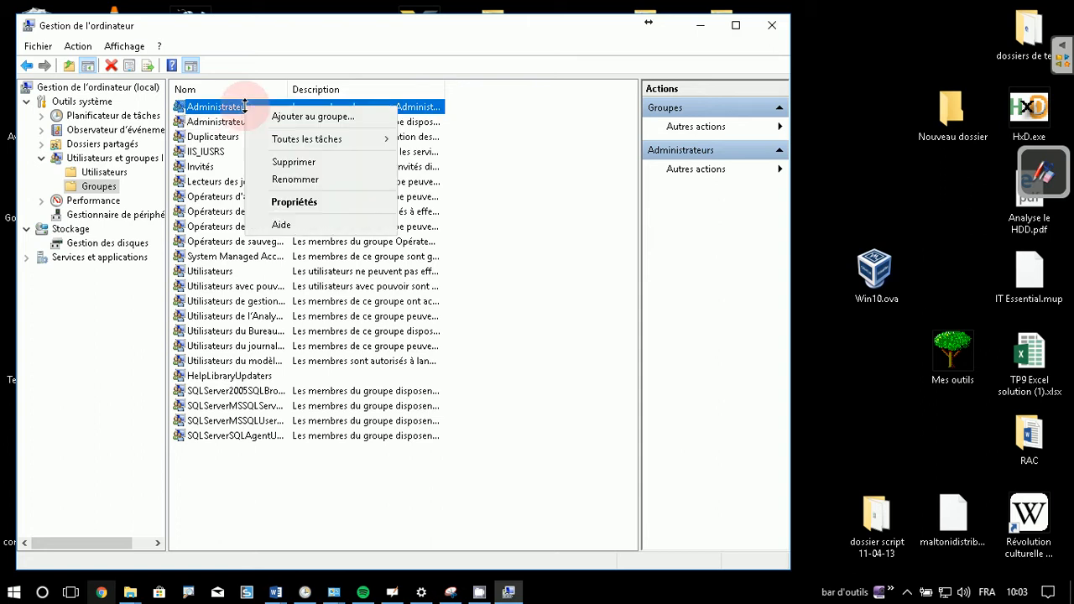
click(276, 200)
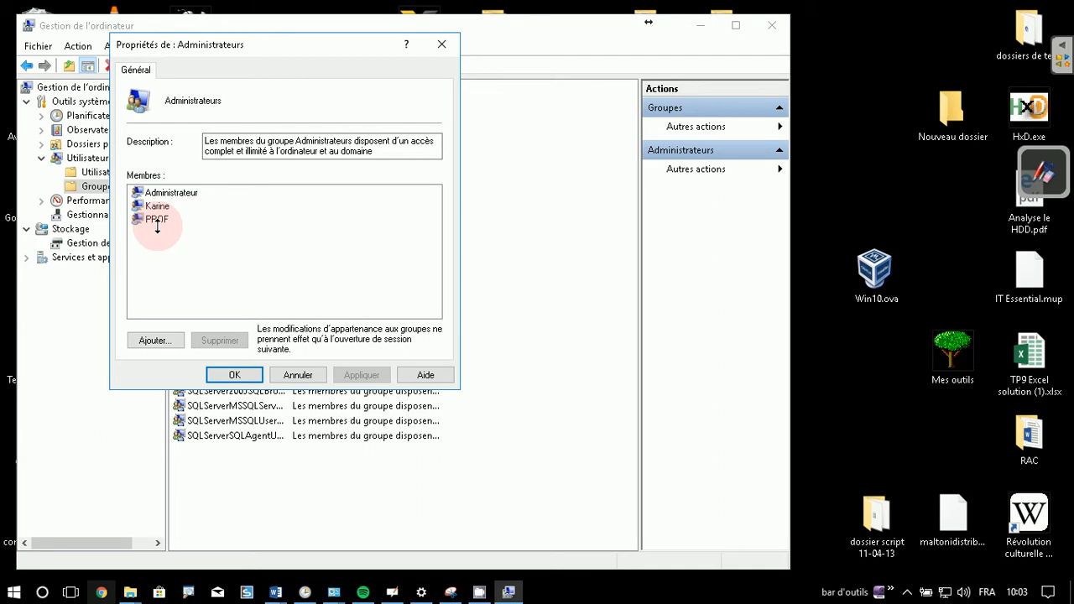
Add the standard user to the Administrateurs members by typing its name, then remove it again
click(155, 340)
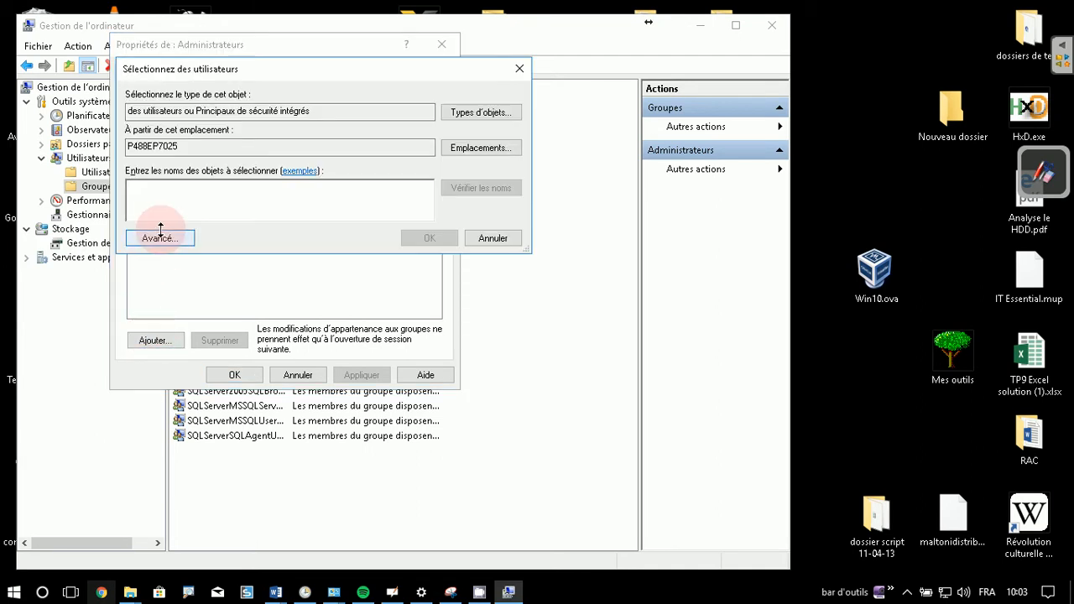
text(karine)
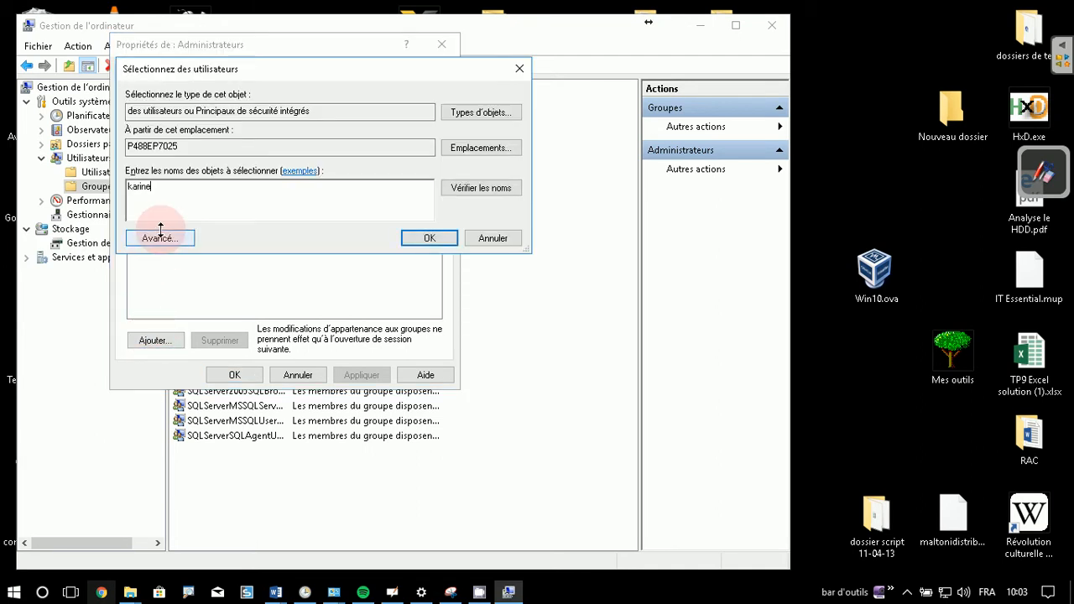
key(Return)
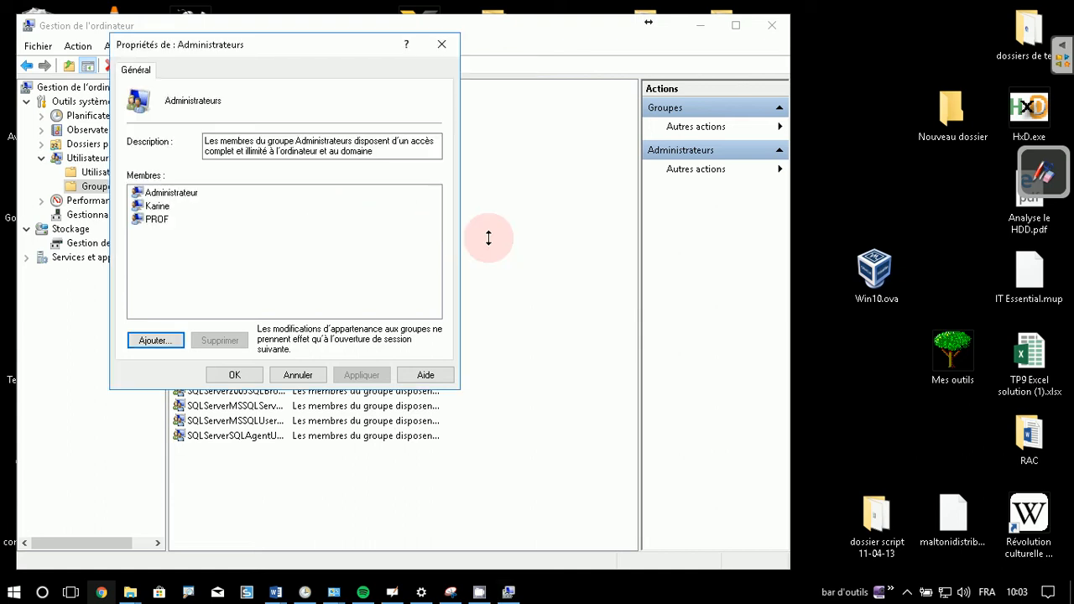
click(155, 206)
click(222, 340)
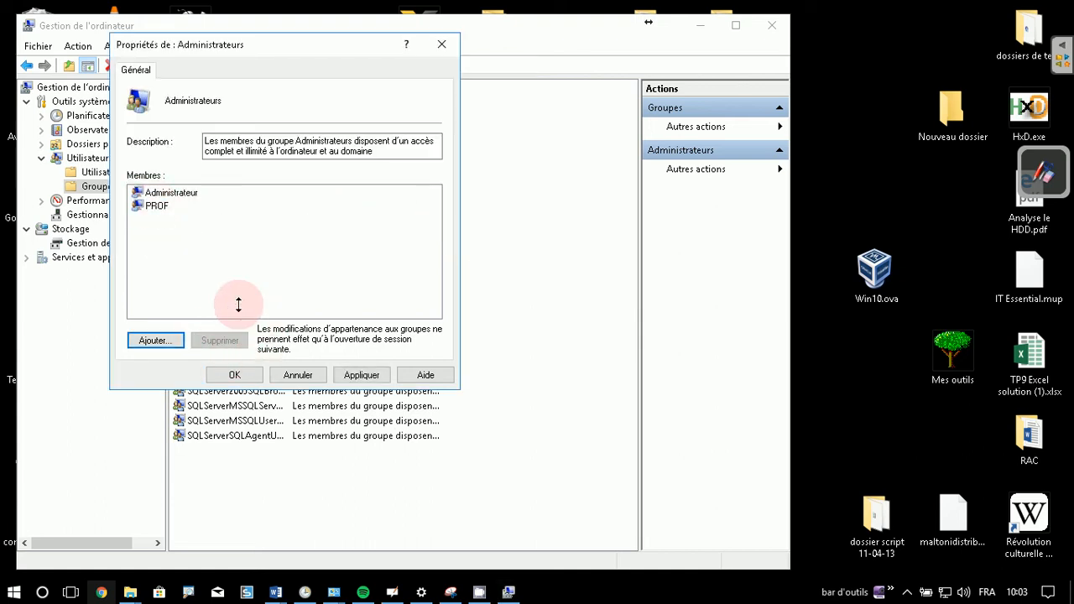
Re-add the standard user to Administrateurs, apply, and close the group properties
click(154, 339)
text(karine)
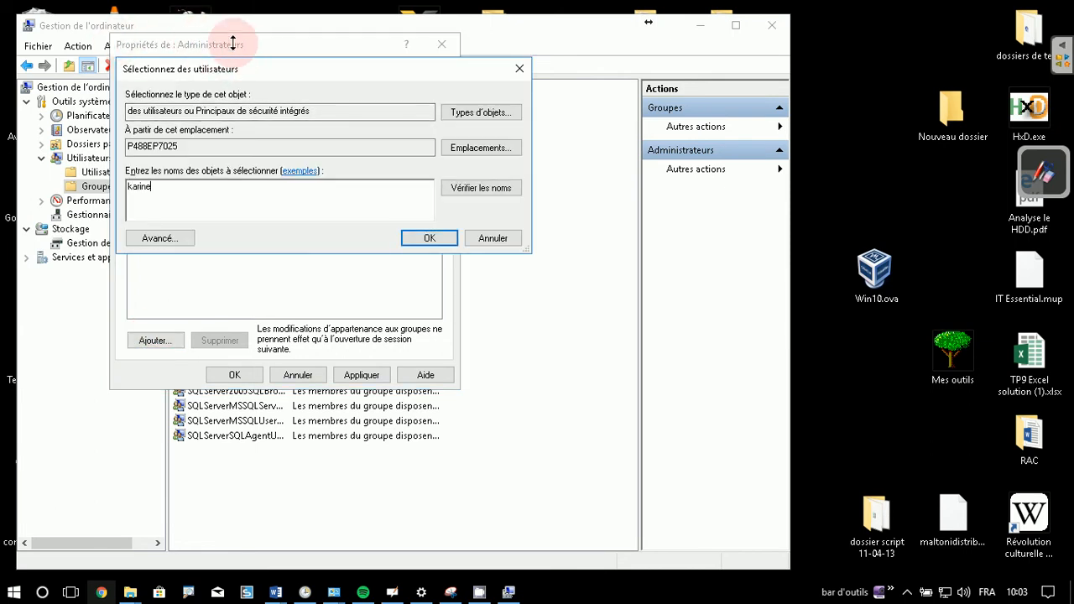
click(427, 237)
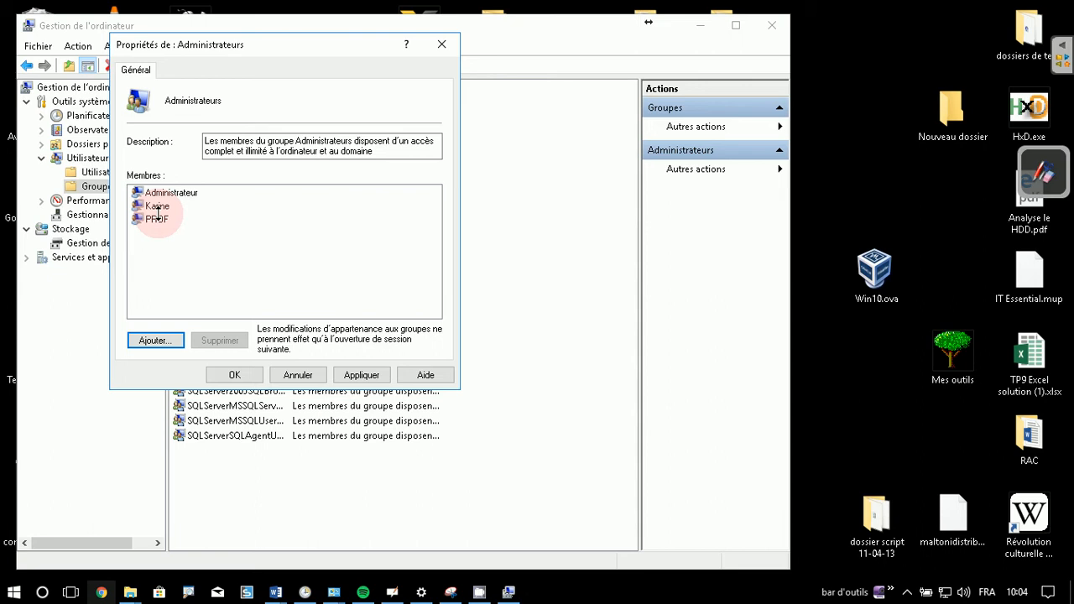
click(345, 375)
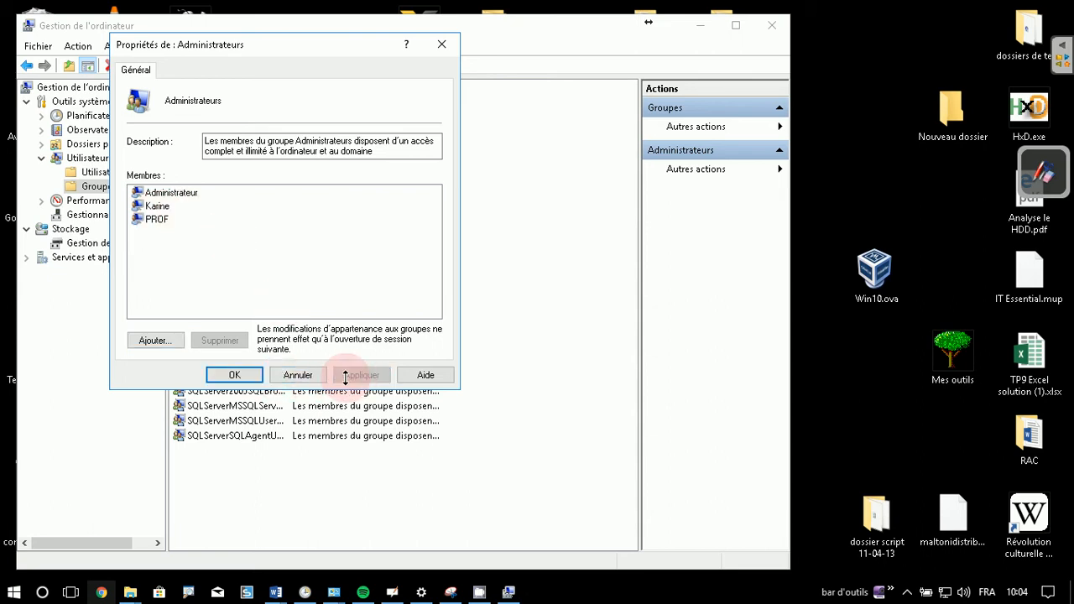
click(234, 375)
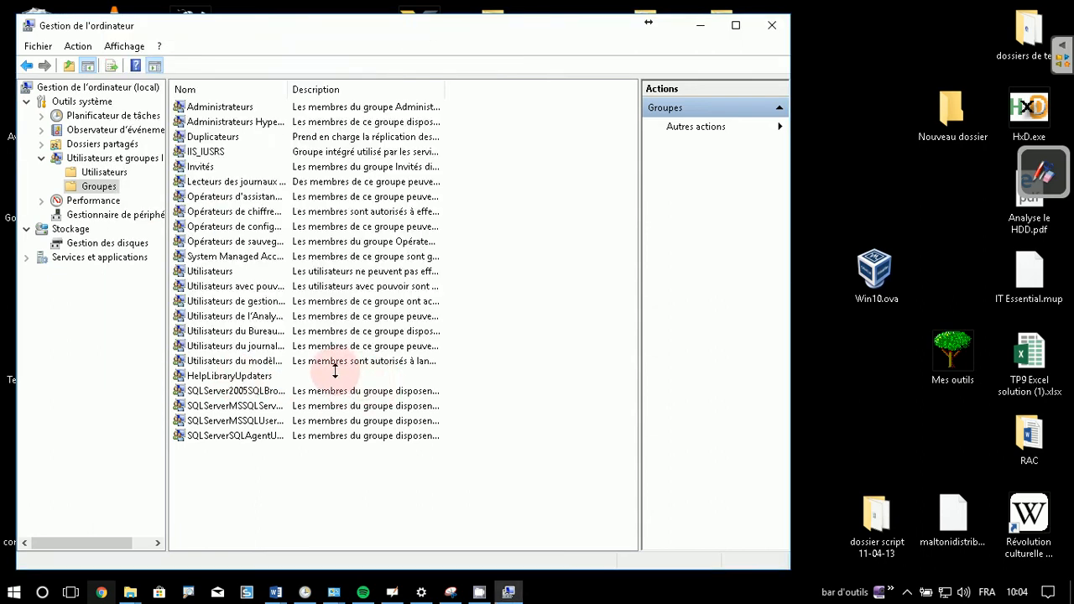
Back in Utilisateurs, check the standard user's group memberships and close its properties
click(109, 158)
click(104, 172)
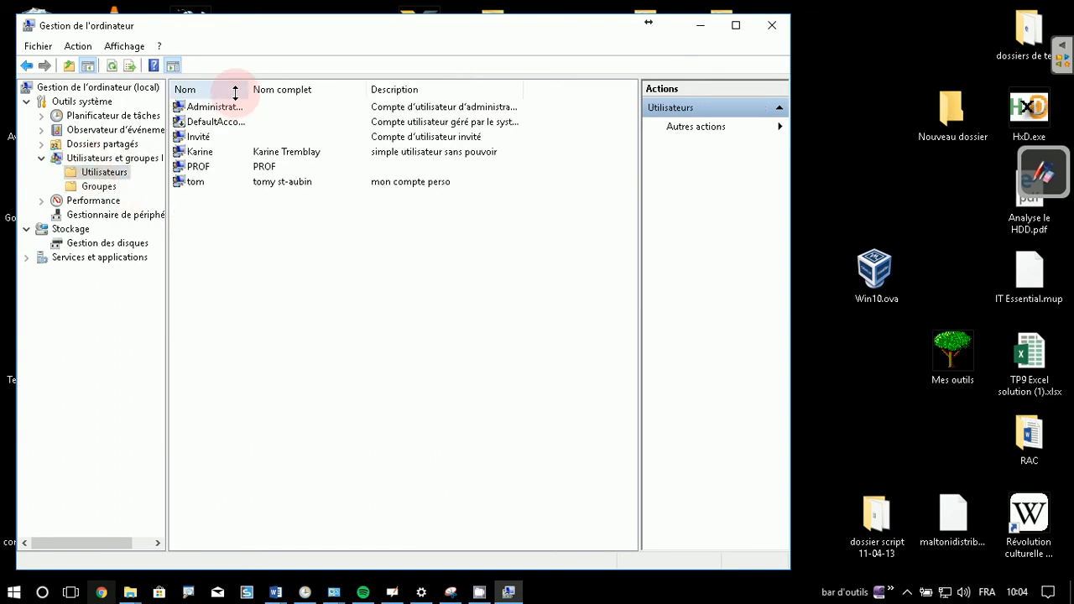
right_click(204, 151)
click(243, 248)
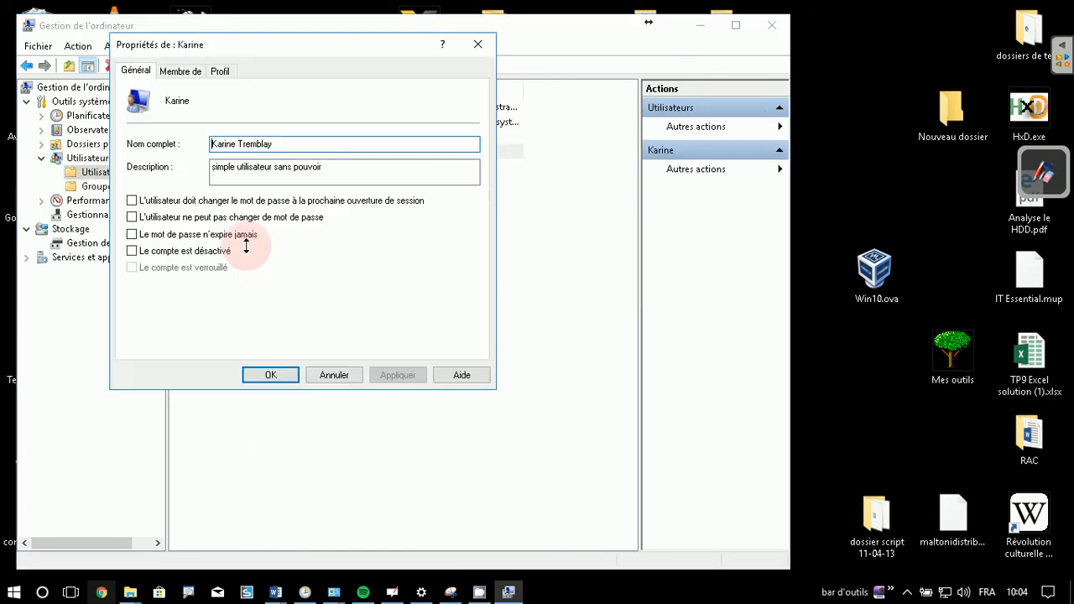
click(181, 73)
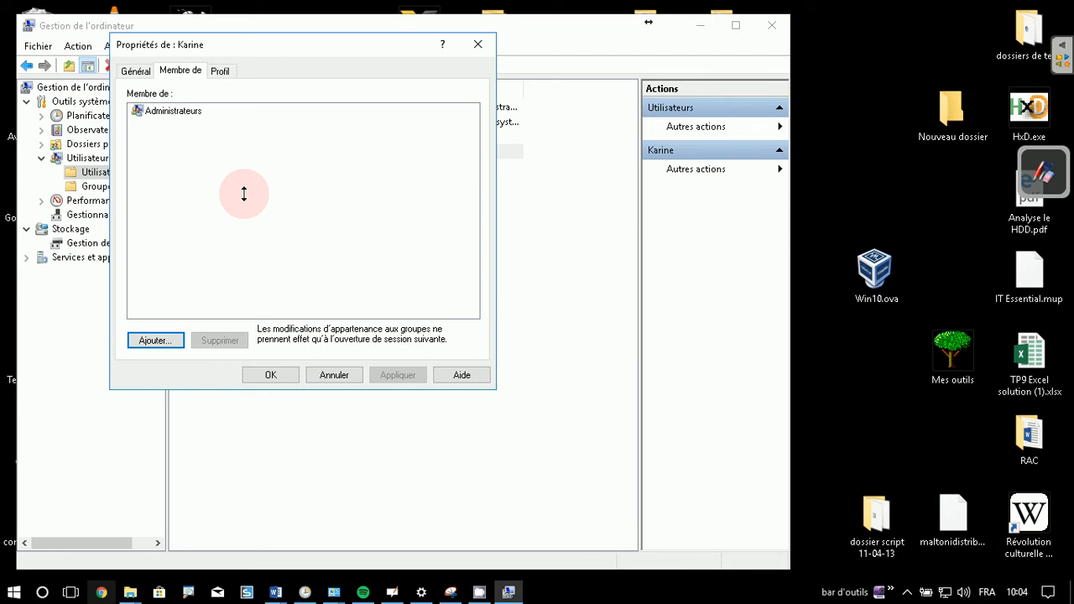
click(312, 373)
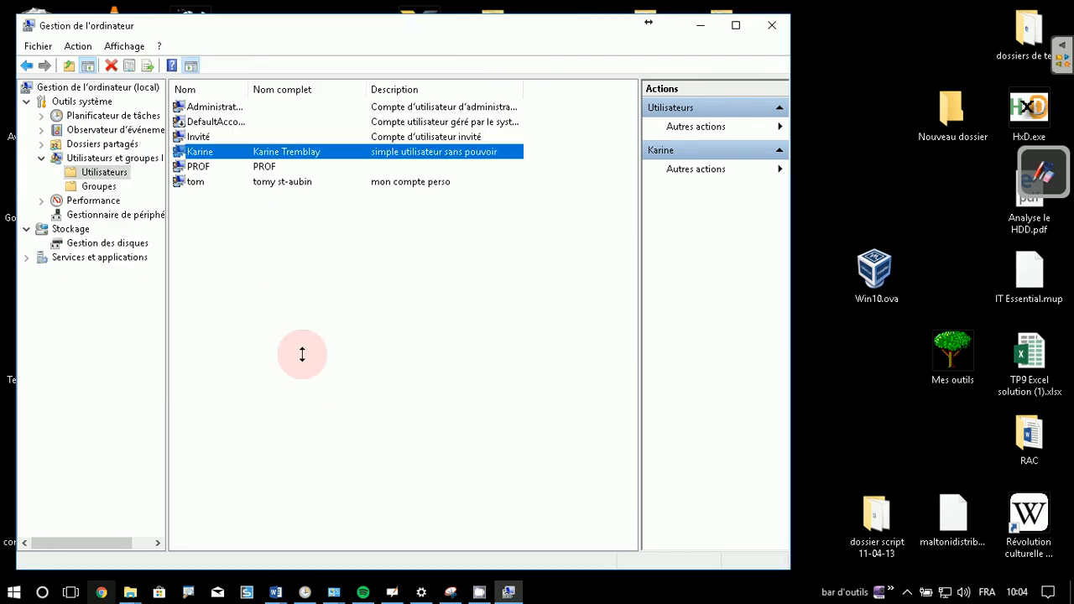
Remove the standard user from the Administrateurs group's members and confirm
click(99, 187)
right_click(216, 106)
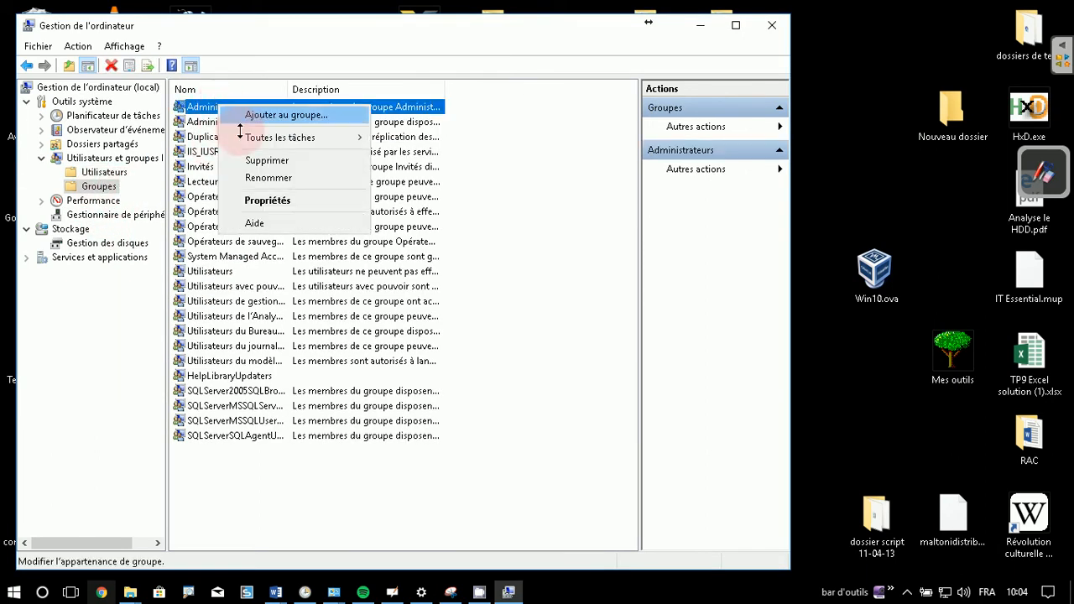
click(264, 199)
click(157, 206)
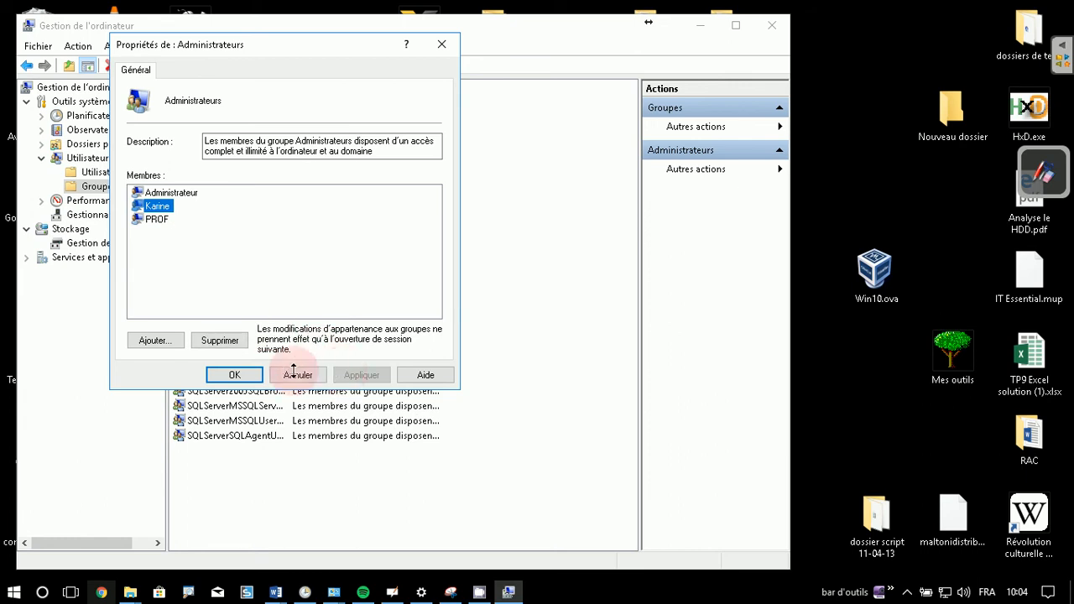
click(220, 340)
click(235, 374)
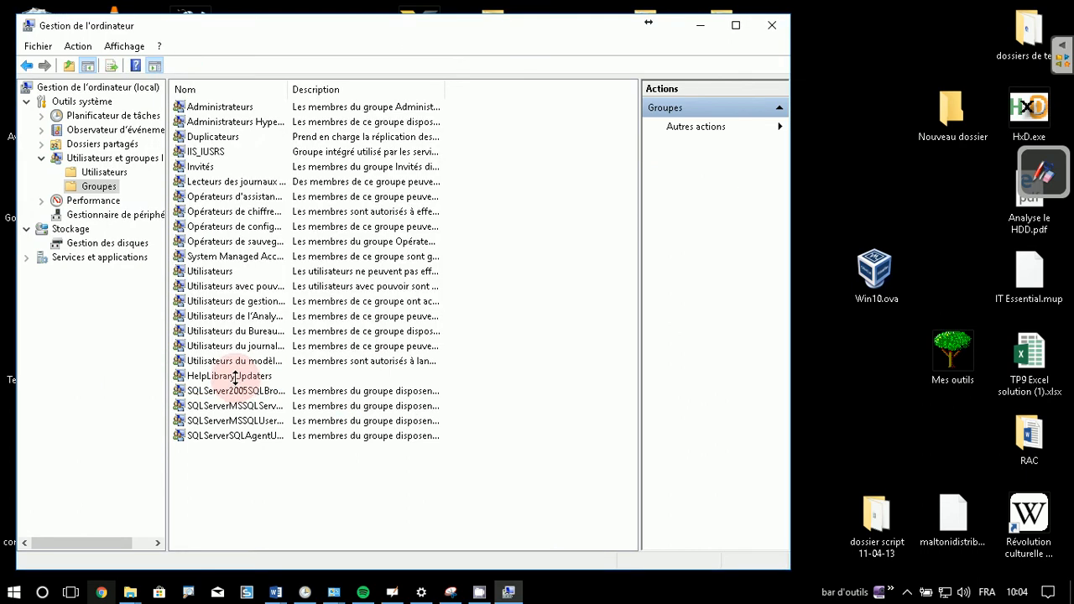
Reopen the standard user's account properties from the Utilisateurs list
click(104, 172)
right_click(200, 151)
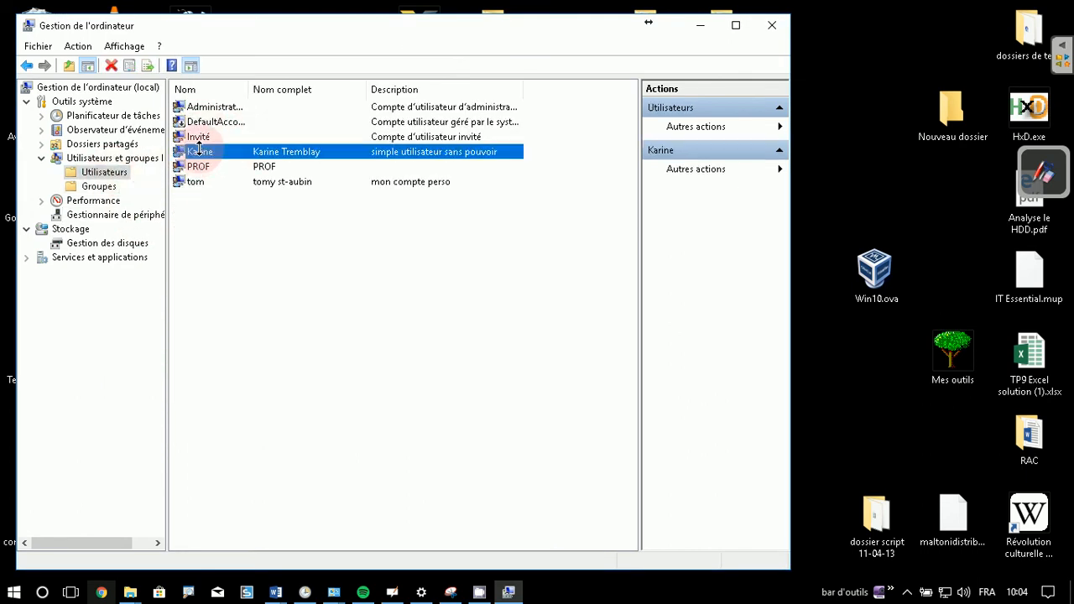
click(249, 244)
Add the standard user to Administrateurs by entering 'administrateurs', save, and close Computer Management
click(180, 71)
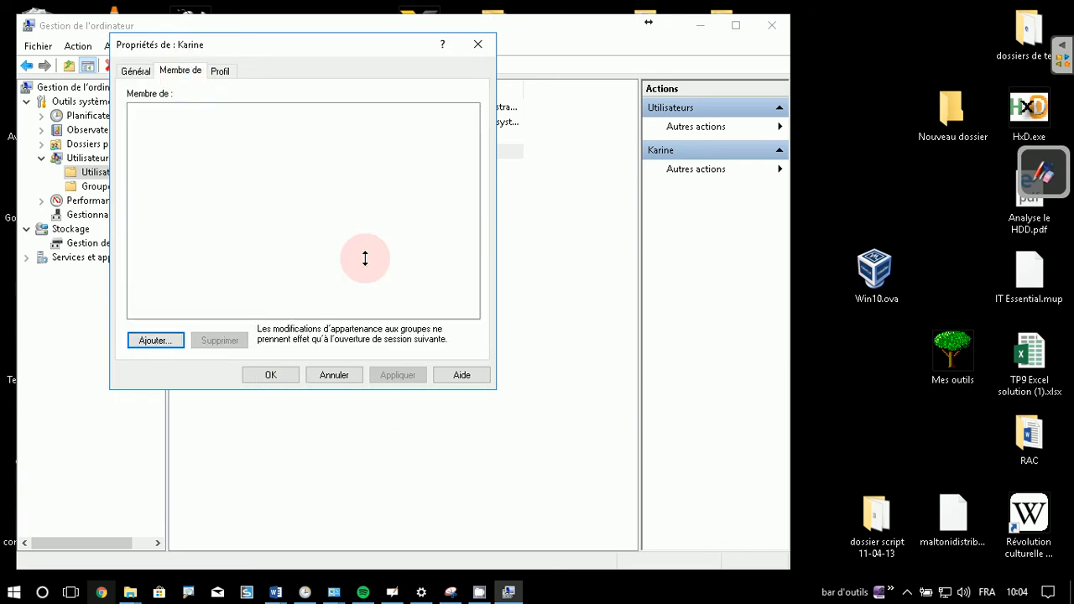
click(155, 339)
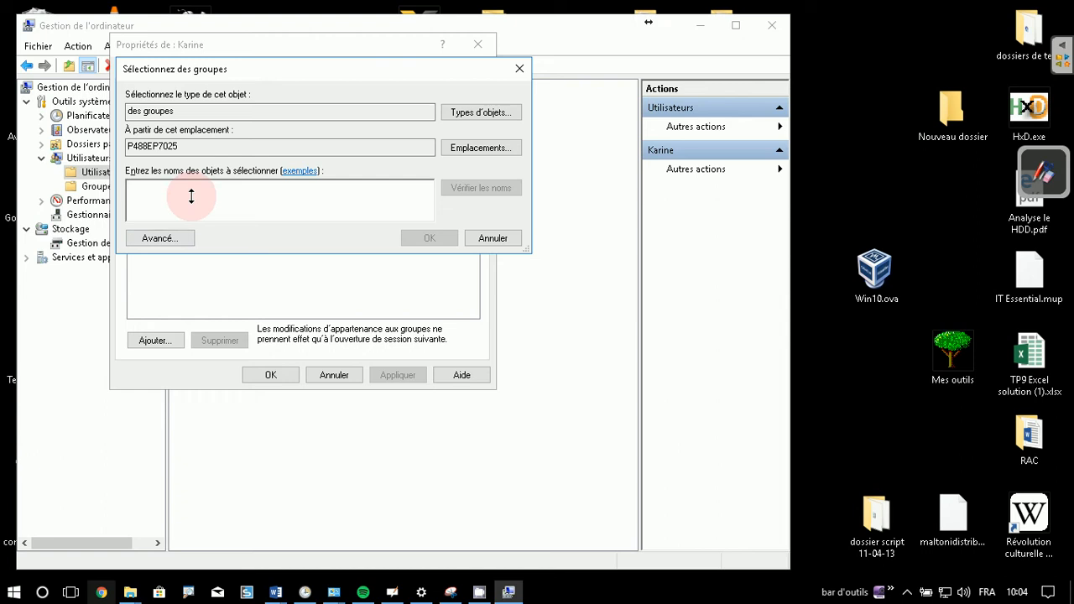
text(administrate)
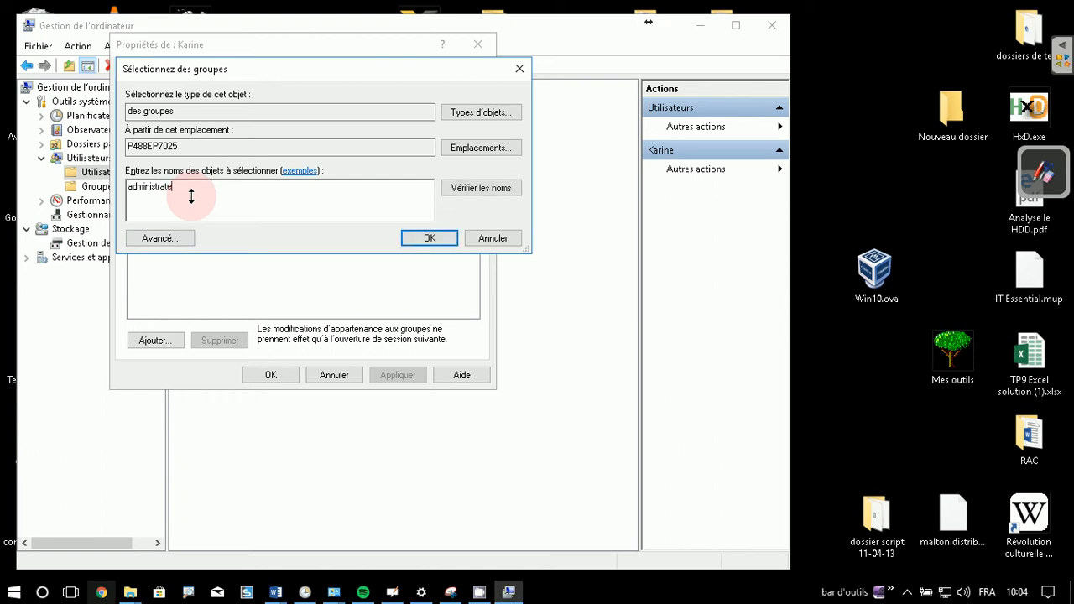
text(urs)
click(426, 238)
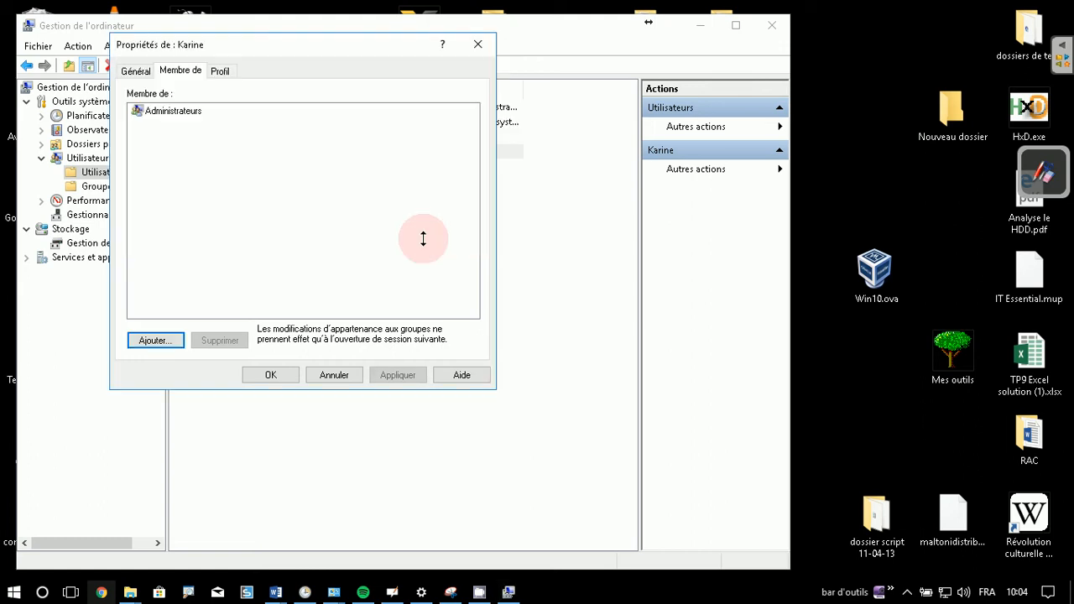
click(283, 375)
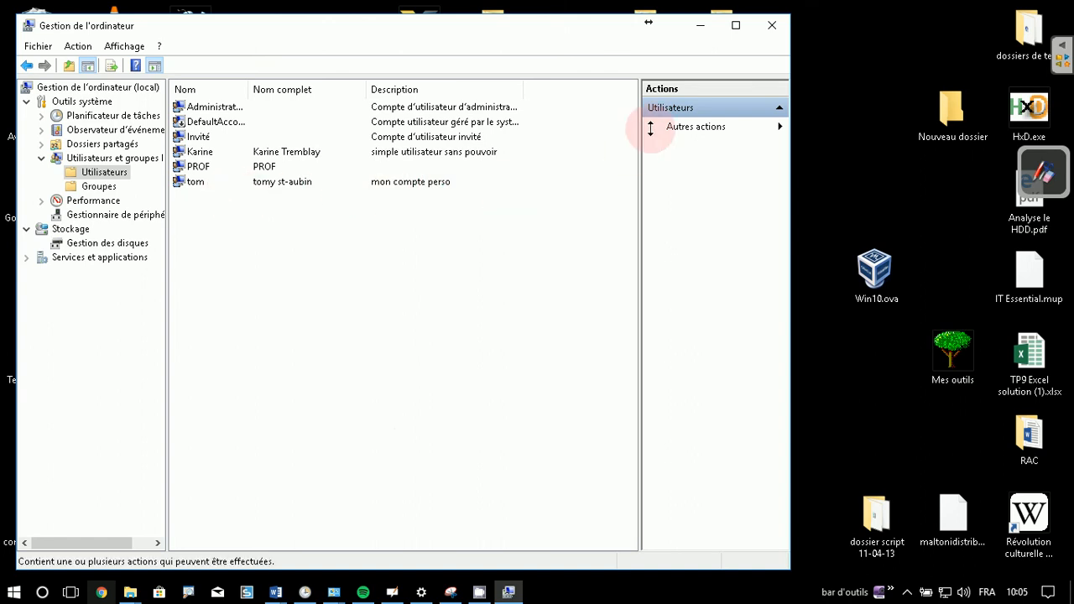
click(763, 29)
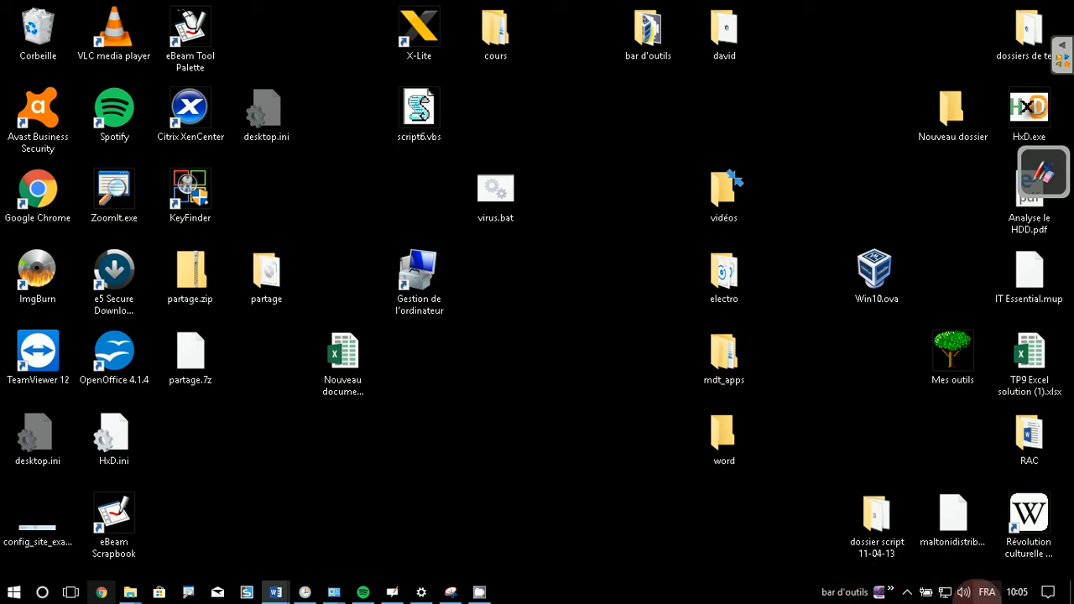
Pause and then stop the CamStudio recording from its tray icon, showing its main window
click(908, 592)
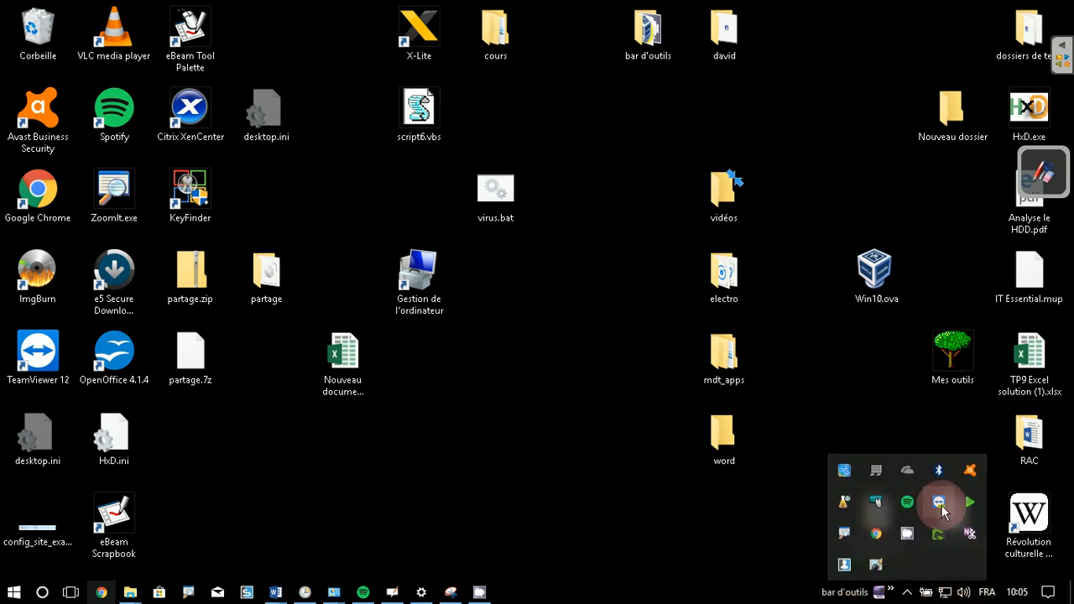
right_click(907, 534)
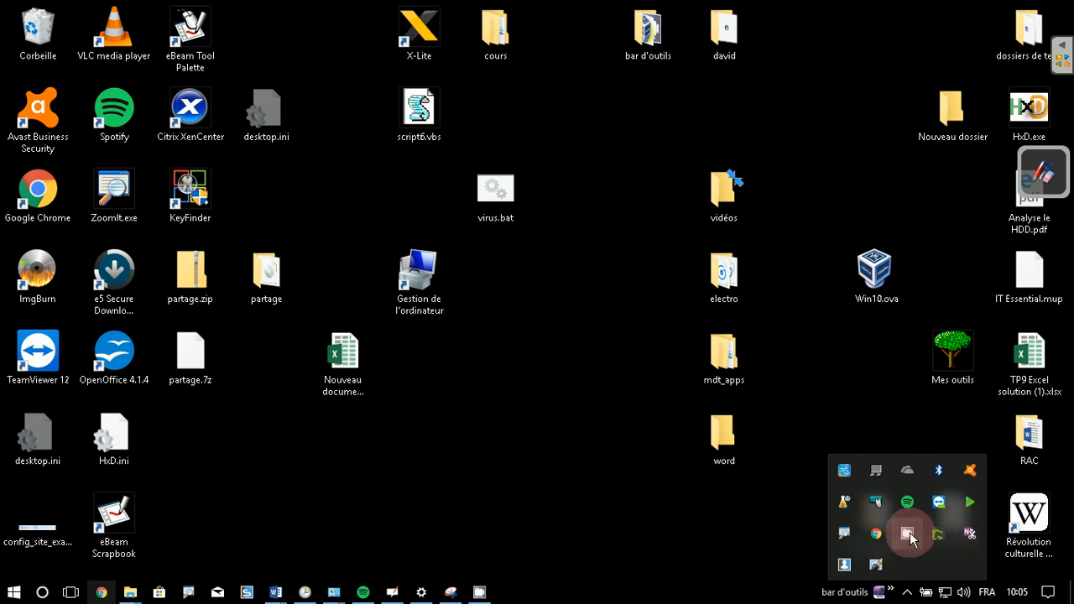
click(958, 484)
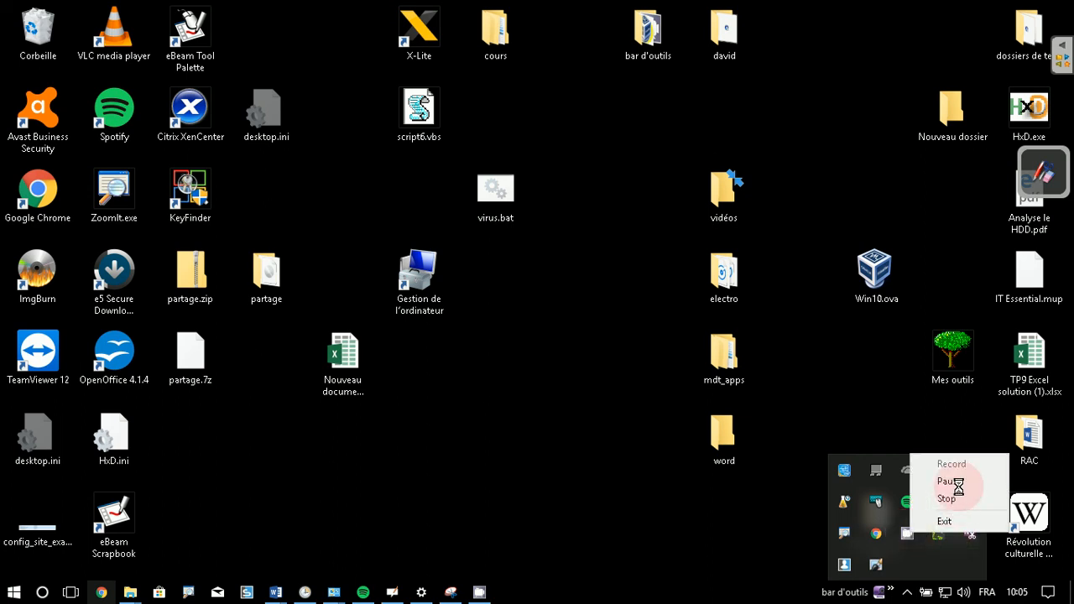
right_click(907, 536)
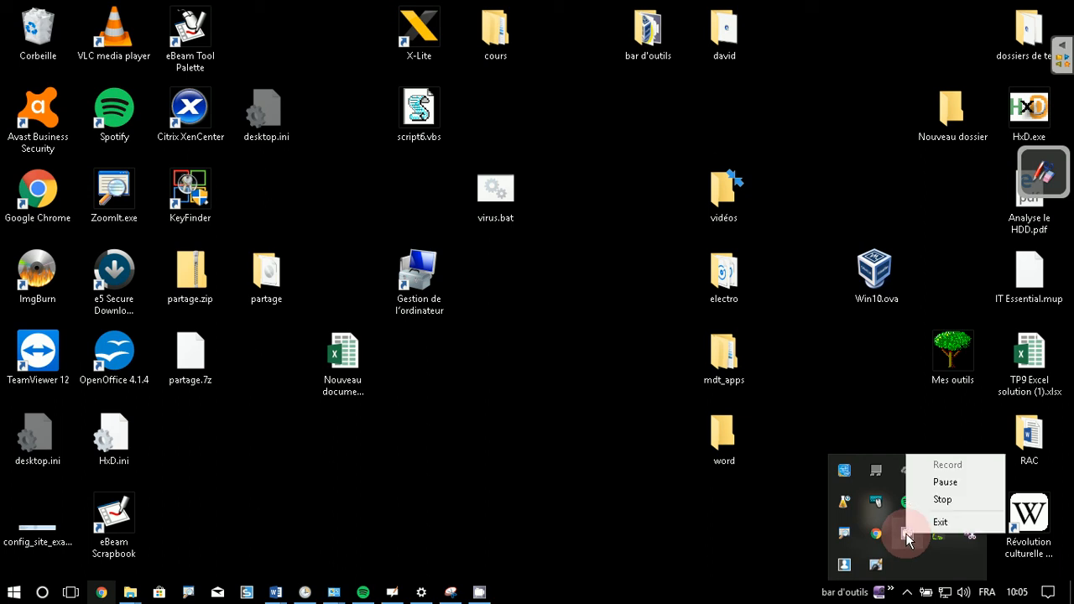
click(945, 500)
click(908, 538)
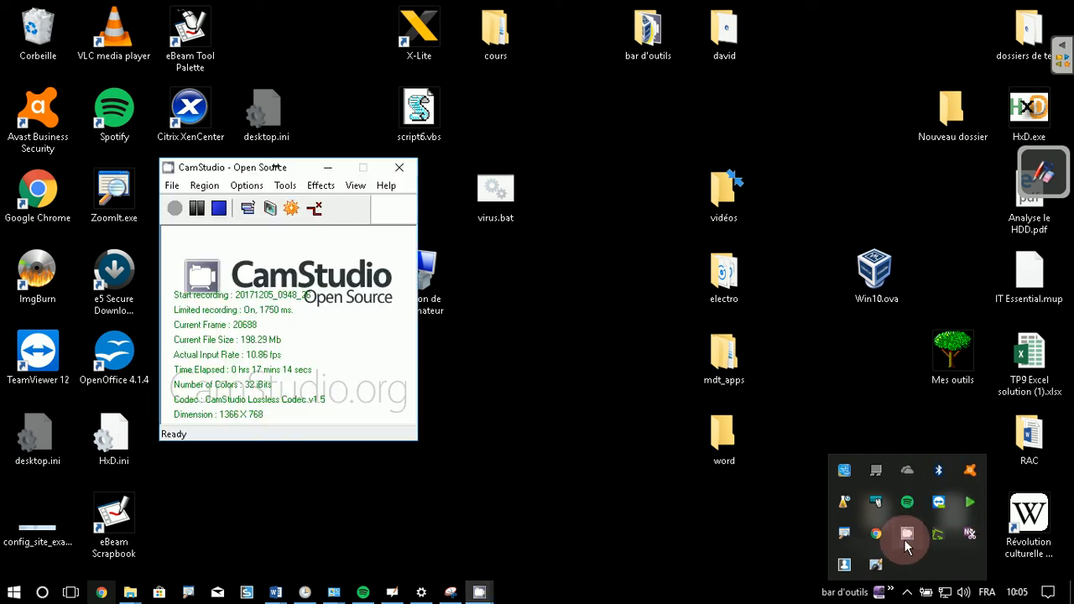